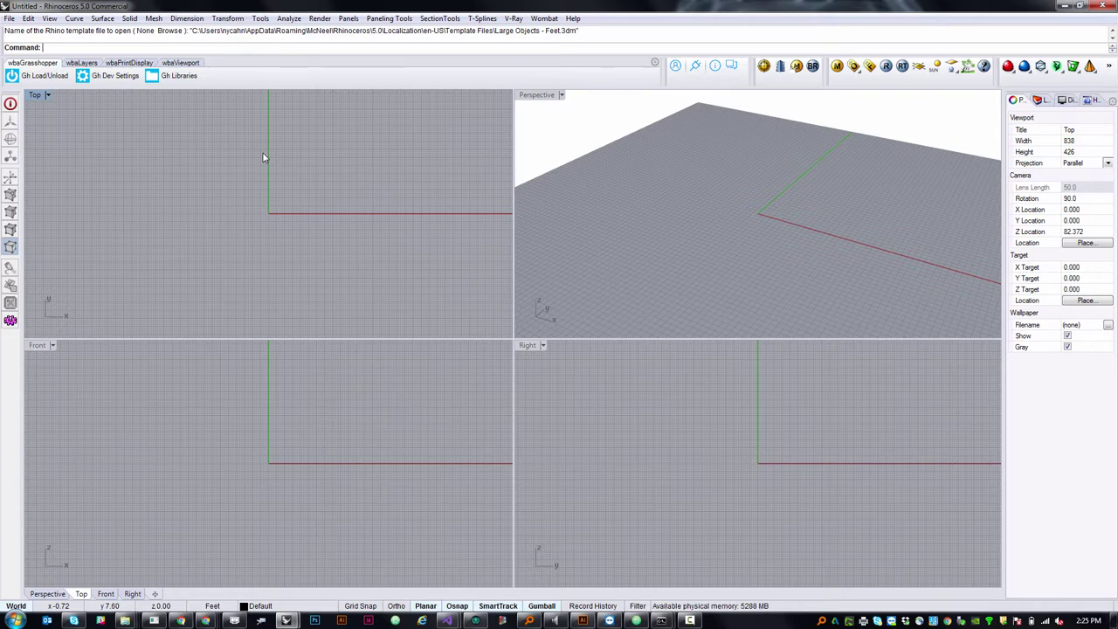
Step: Launch Grasshopper from the Rhino command line and make its window float, reopening it once
text(Grasshopper)
key(Return)
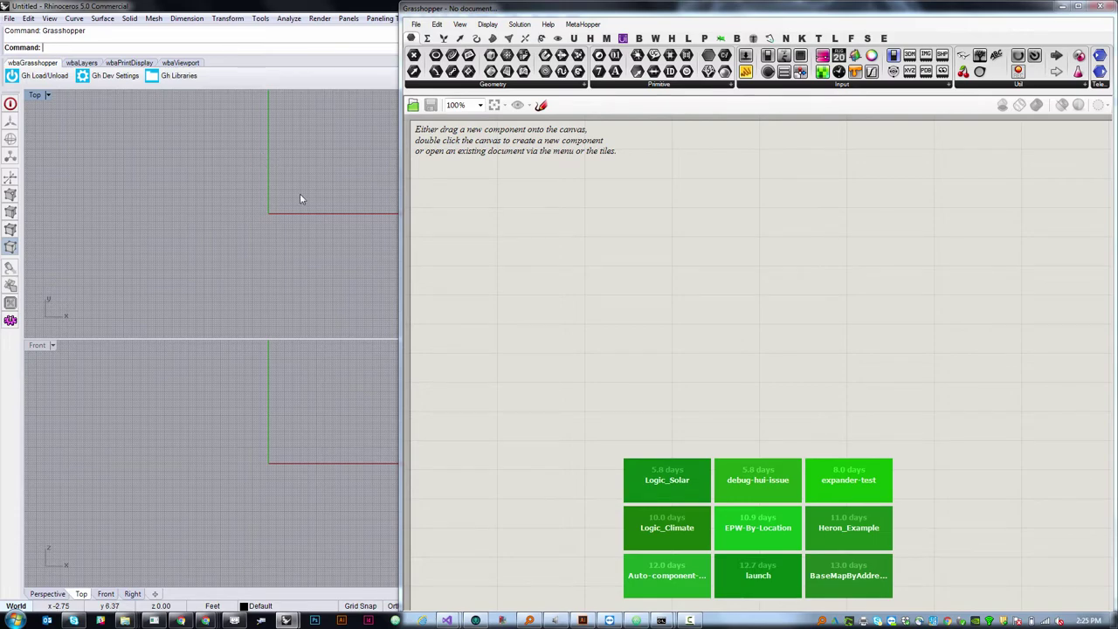
drag(615, 9, 591, 13)
click(1075, 19)
right_click(269, 174)
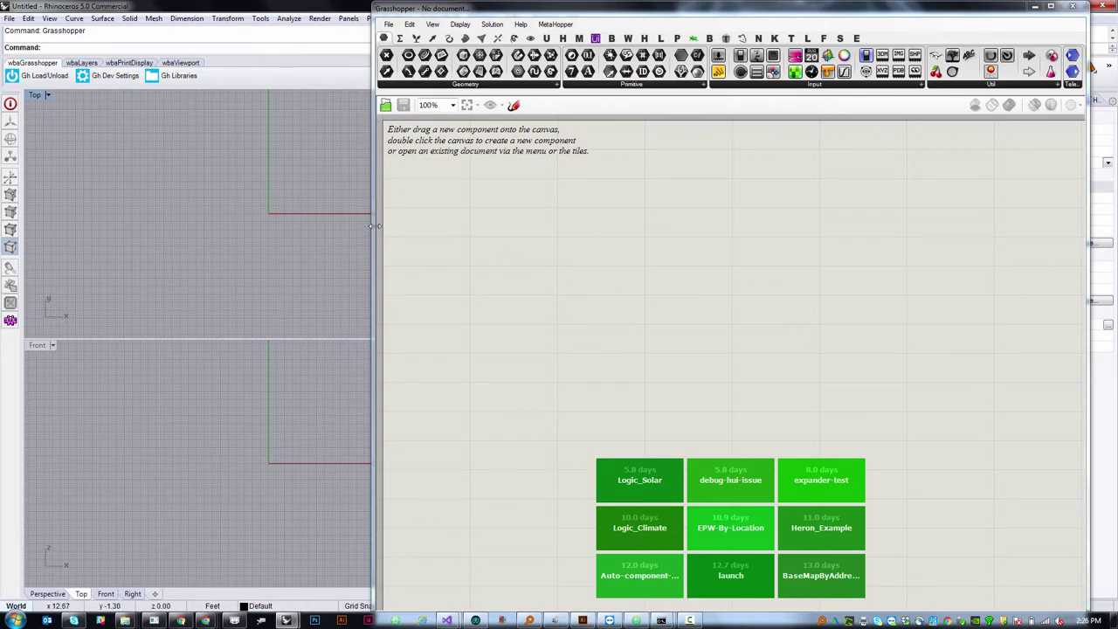
Step: Narrow the Grasshopper window and try text-name tabs before returning to icon tabs
drag(377, 232, 426, 245)
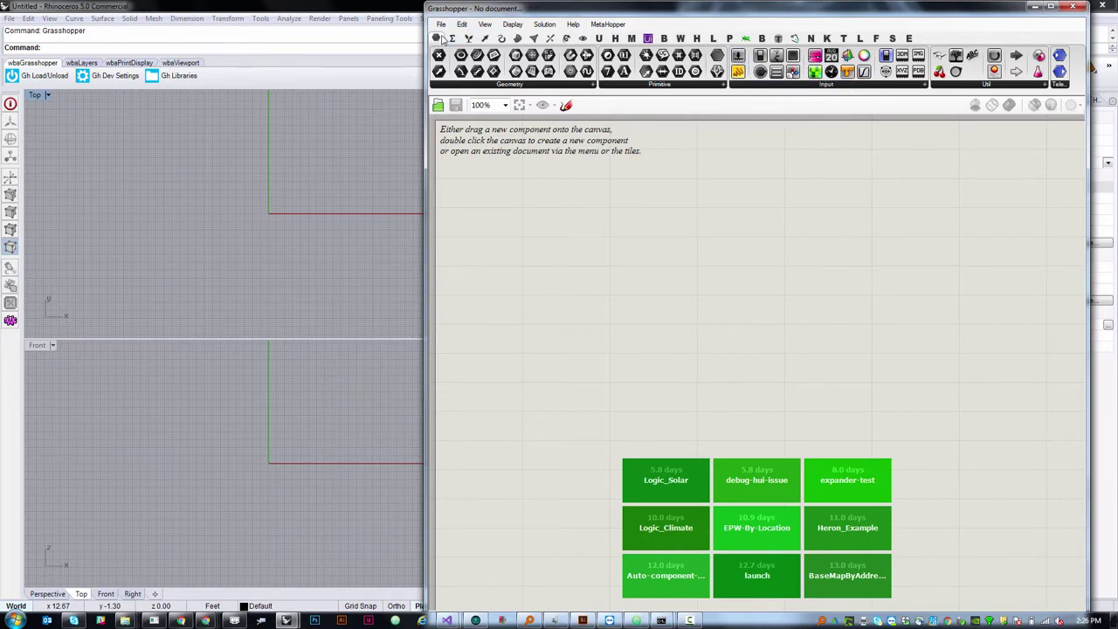
click(439, 40)
click(471, 50)
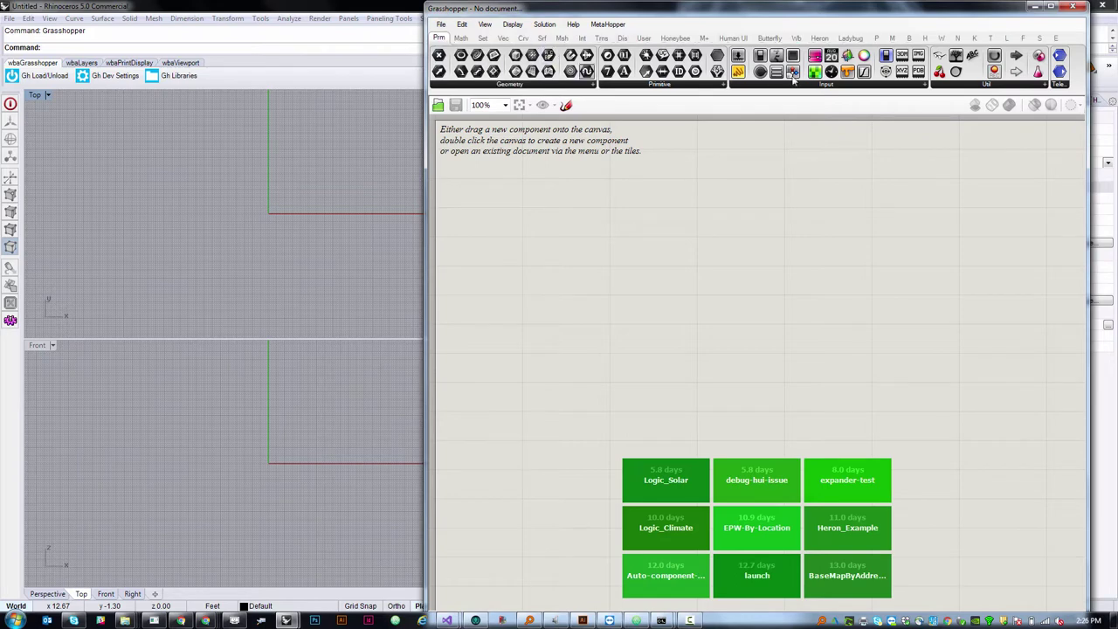
click(439, 41)
click(463, 46)
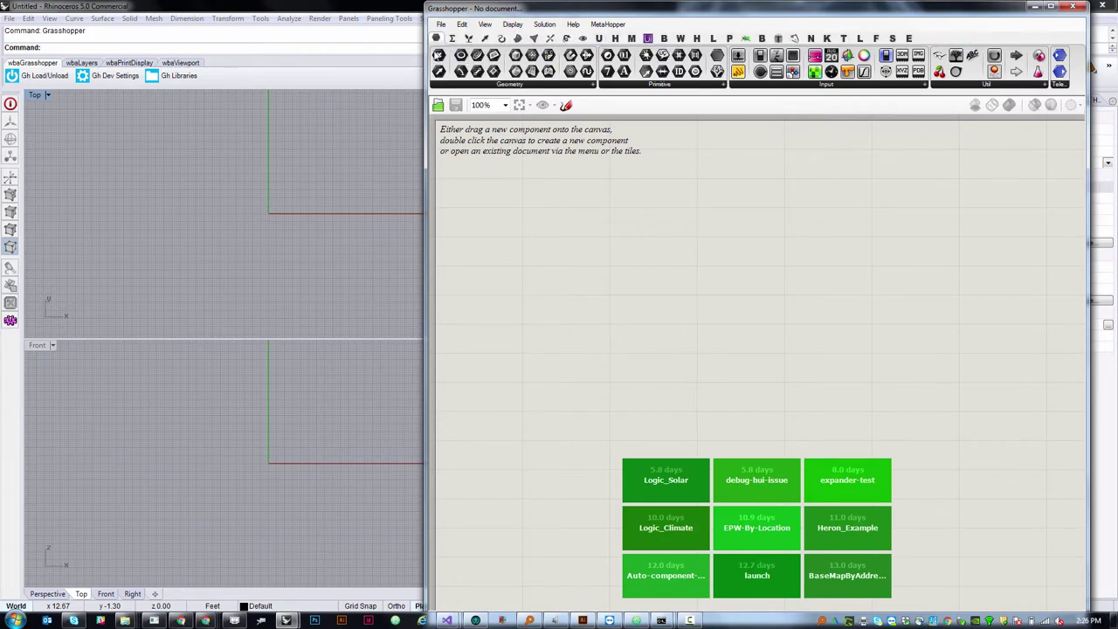
click(438, 40)
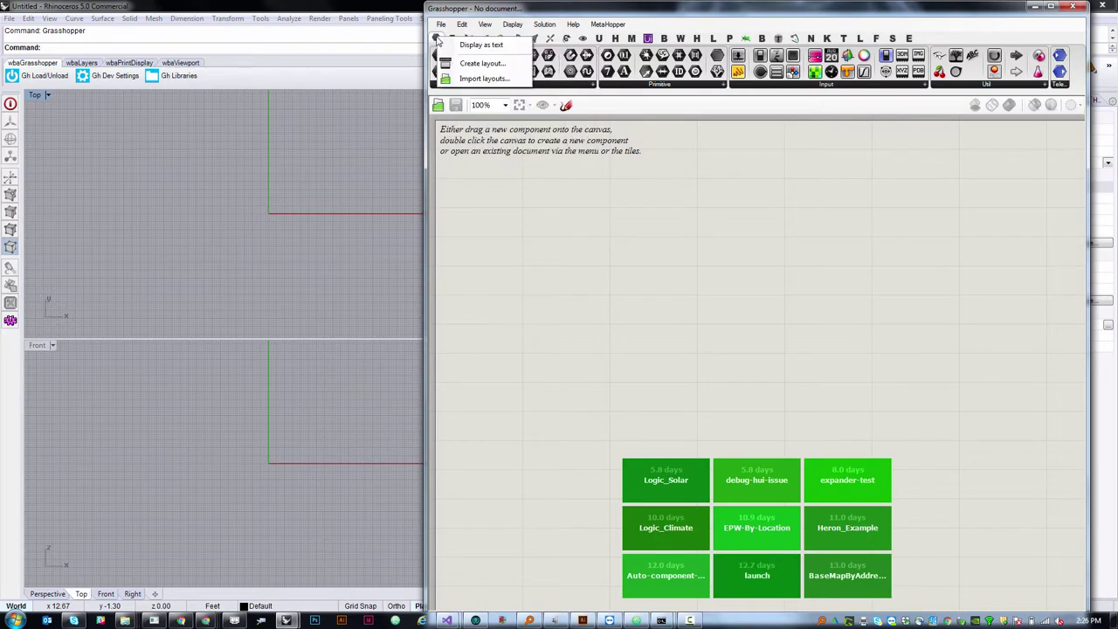
click(430, 35)
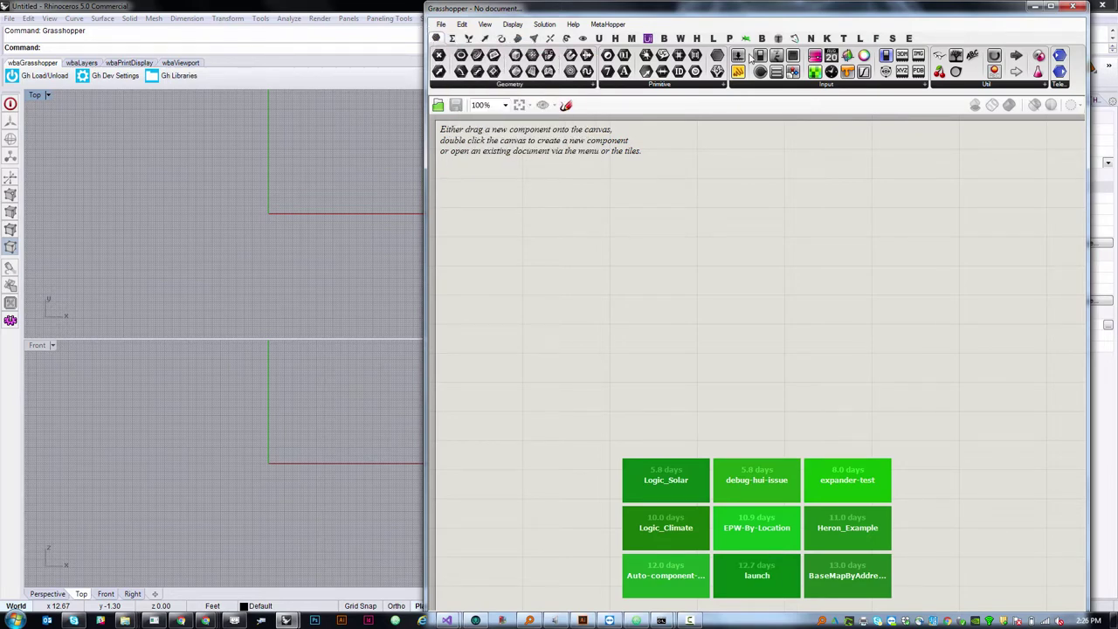
Step: Place a number slider set to 0.000 and, right of it, a panel reading 'Hello!'
drag(738, 56, 582, 222)
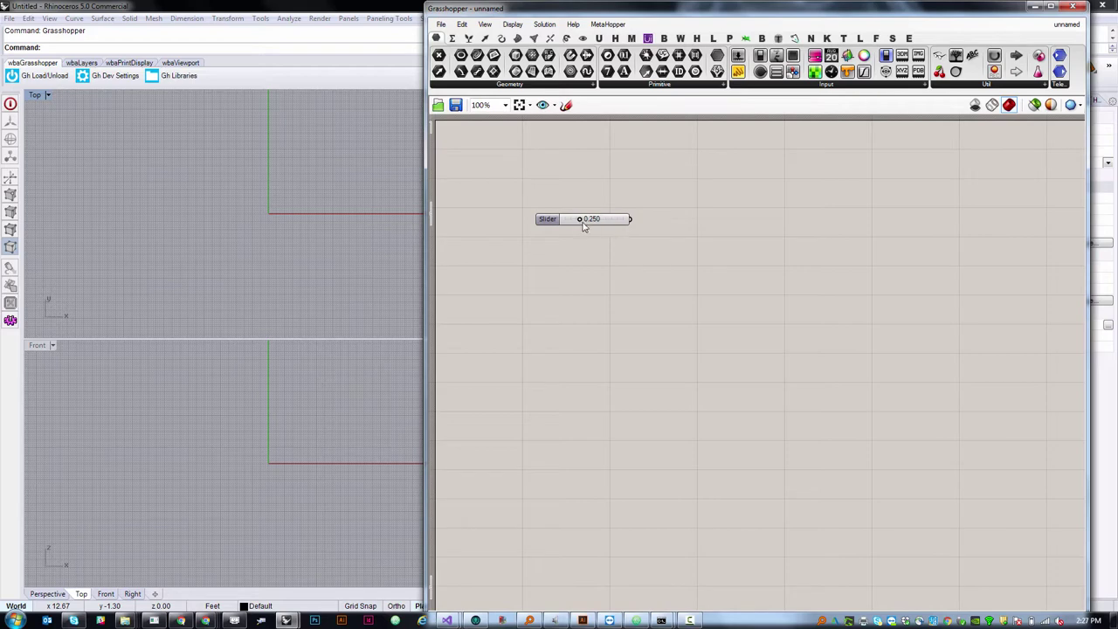
drag(580, 219, 551, 235)
drag(738, 70, 730, 228)
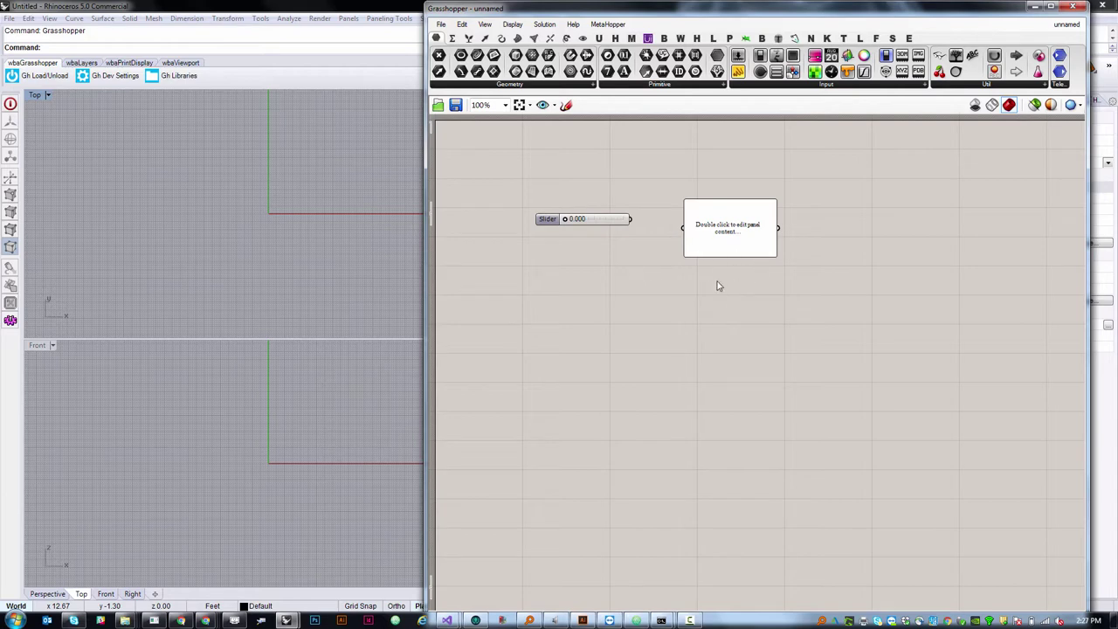
double_click(735, 228)
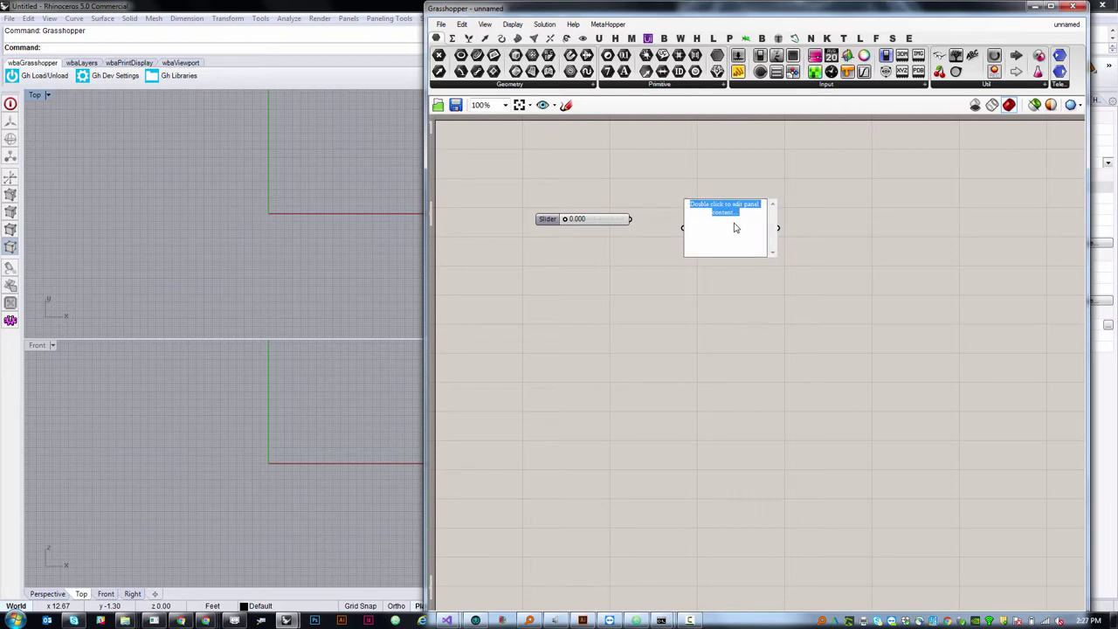
text(Hallo !)
click(882, 218)
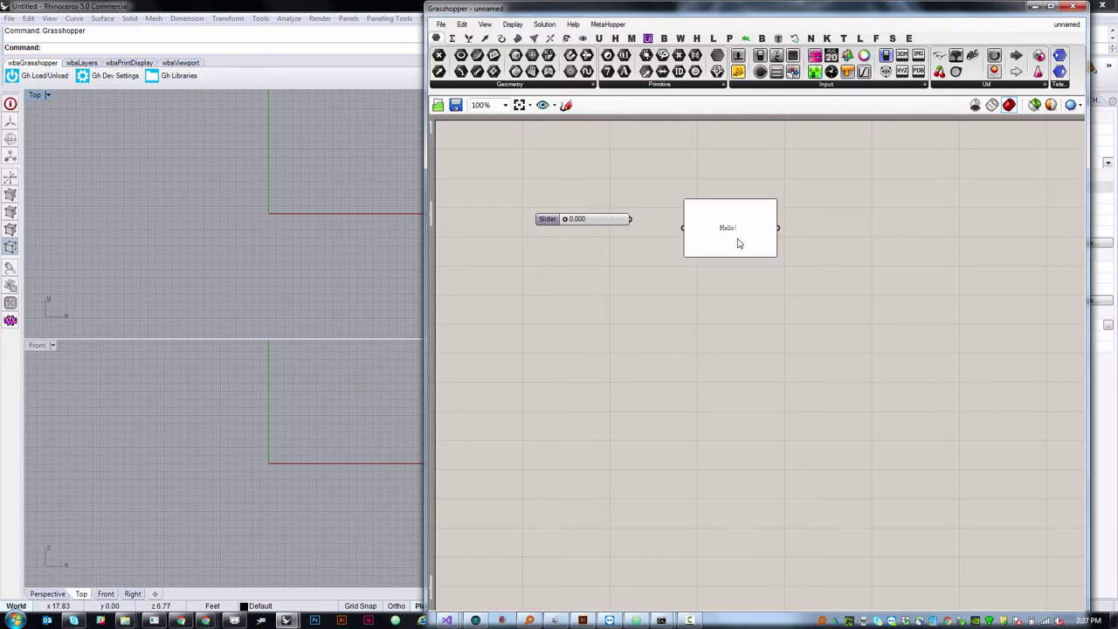
scroll(676, 228, up, 5)
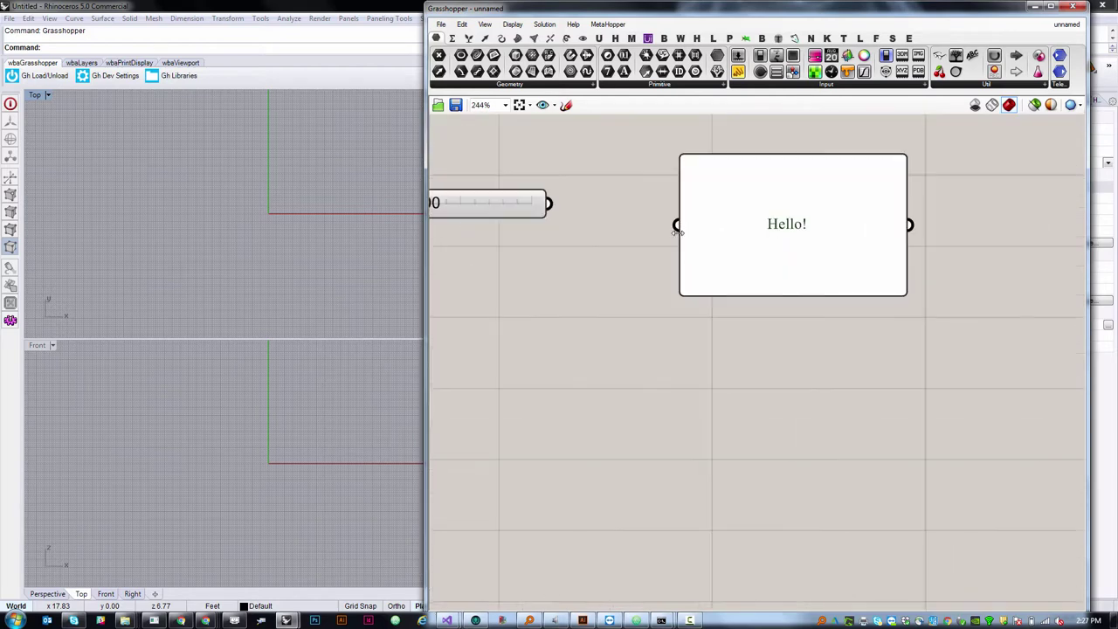
scroll(678, 237, up, 5)
scroll(672, 297, down, 9)
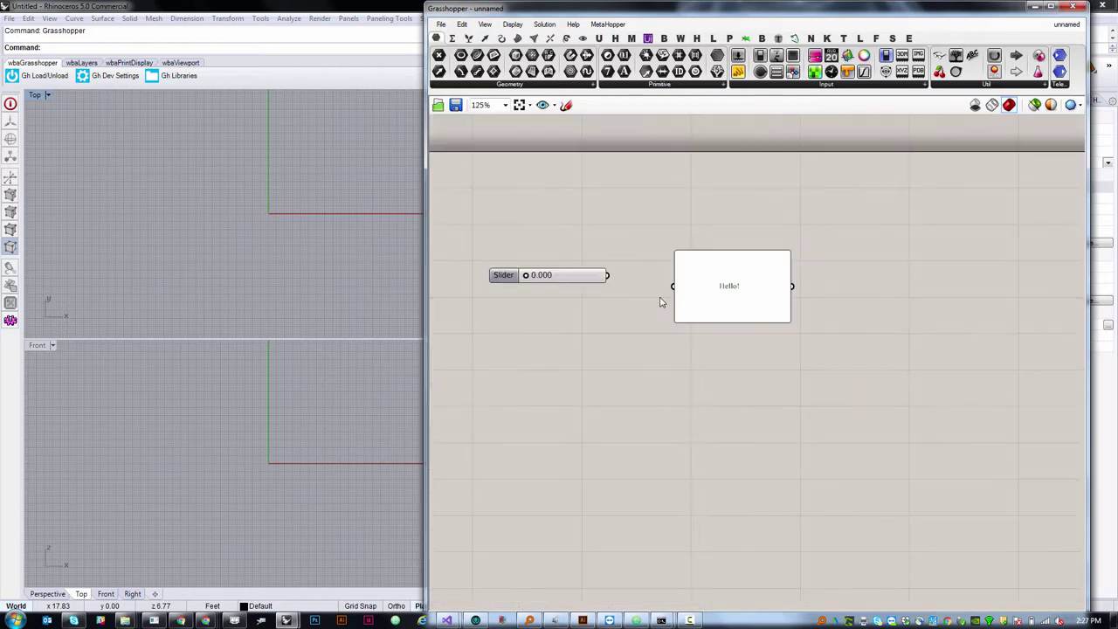
scroll(628, 300, up, 4)
scroll(668, 295, down, 3)
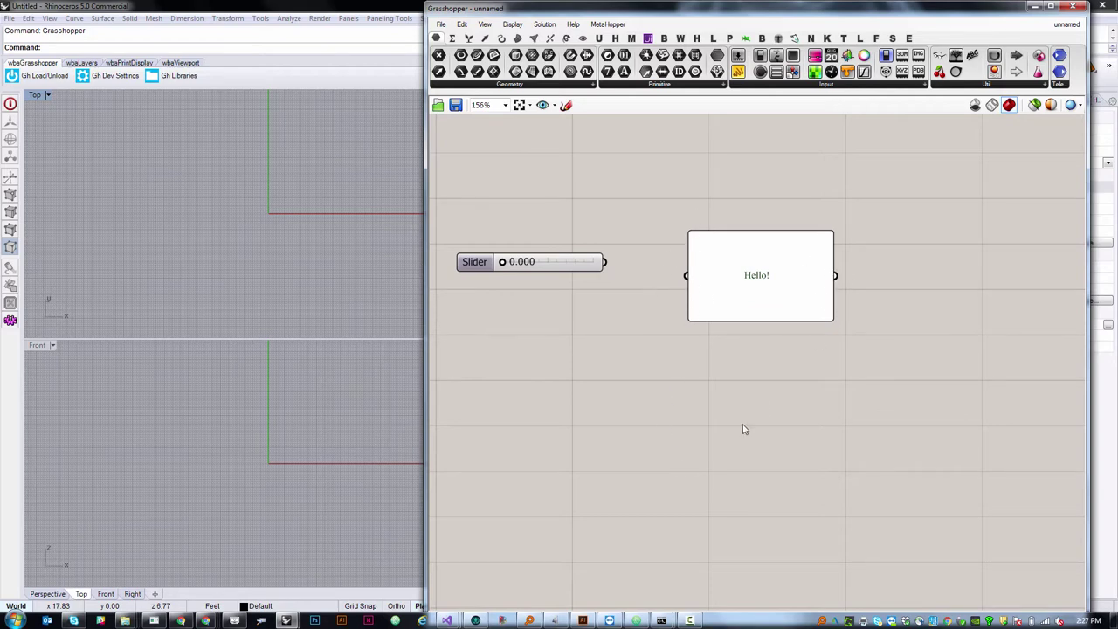
Step: Connect the number slider's output to the panel's input
drag(485, 269, 492, 265)
click(492, 325)
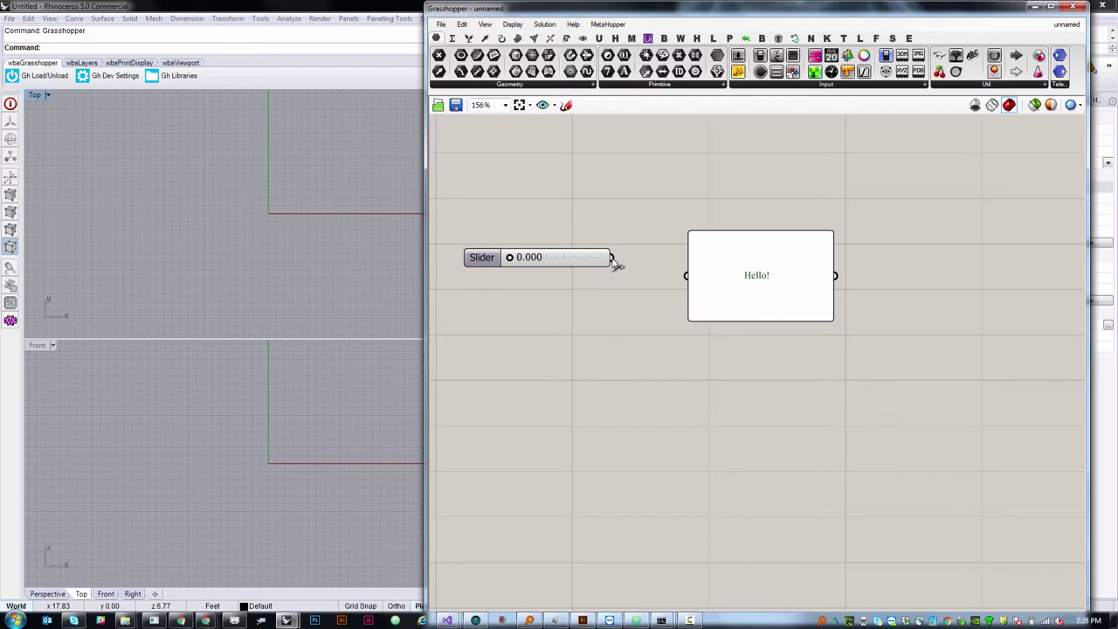
drag(612, 259, 678, 290)
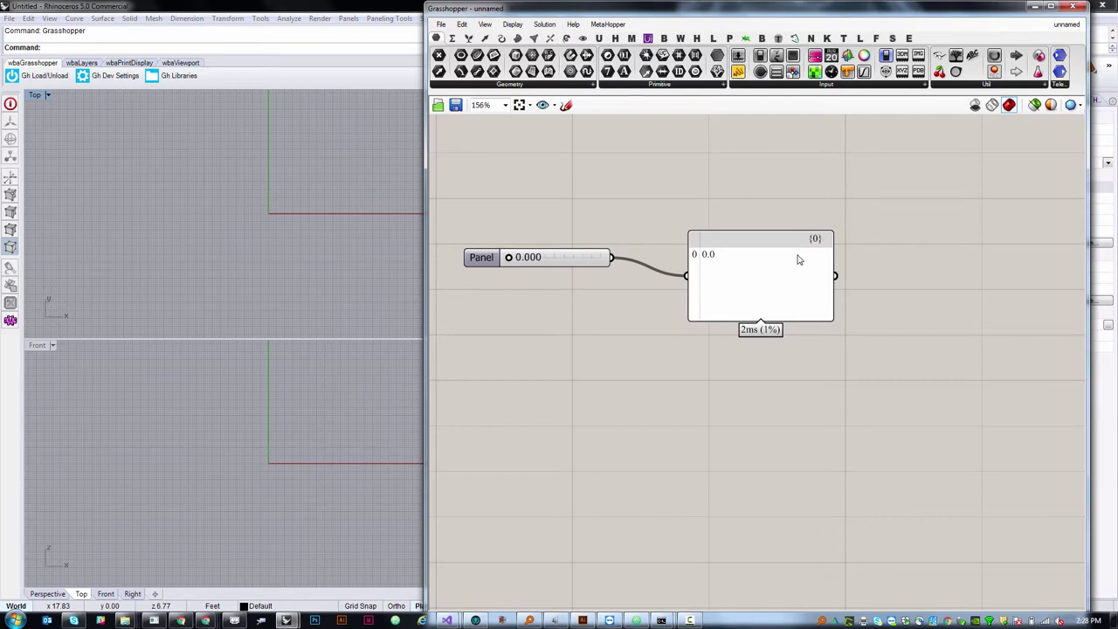
drag(798, 260, 793, 255)
click(612, 377)
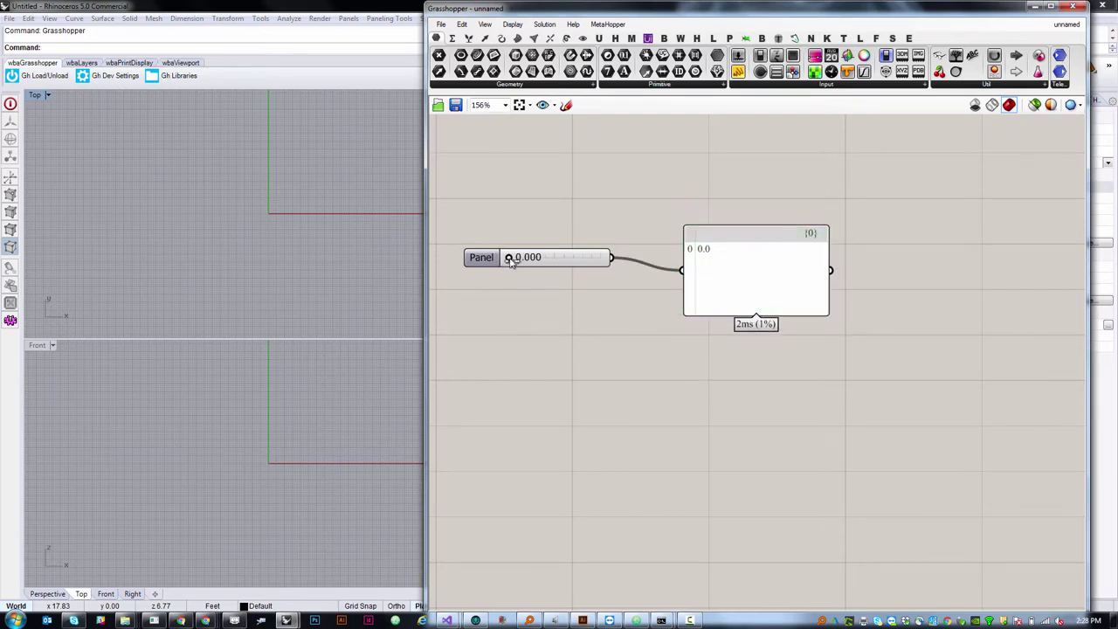
Step: Drag the slider to 0.589 so the panel shows it, and move the panel lower
drag(511, 262, 549, 314)
drag(769, 295, 760, 365)
click(737, 262)
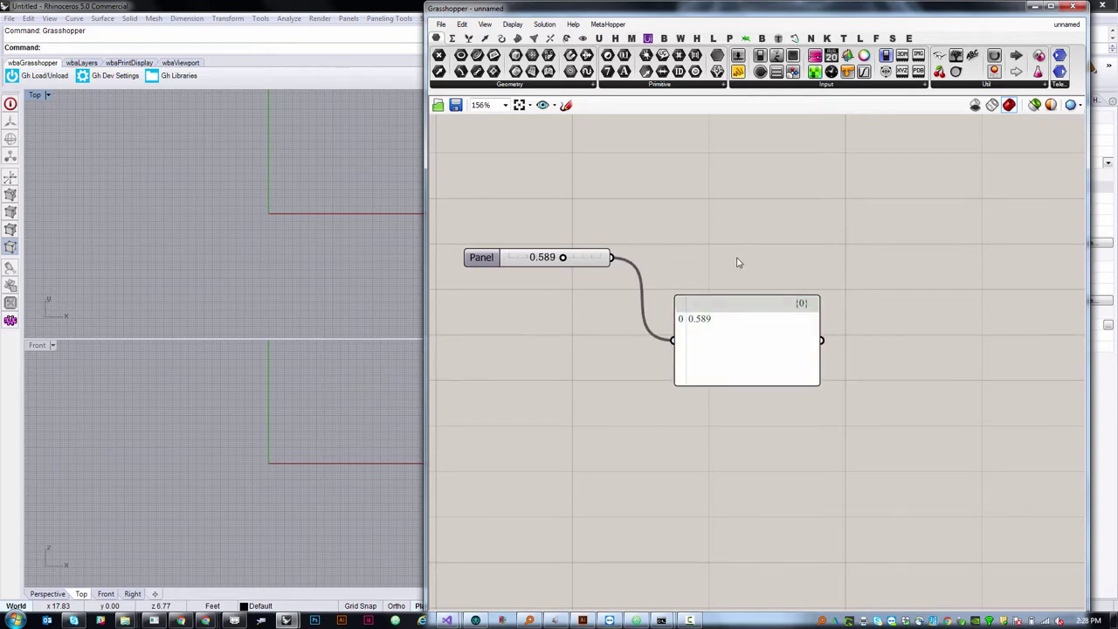
Step: Place a Circle component from the Curve tab's Primitive list onto the canvas
click(502, 39)
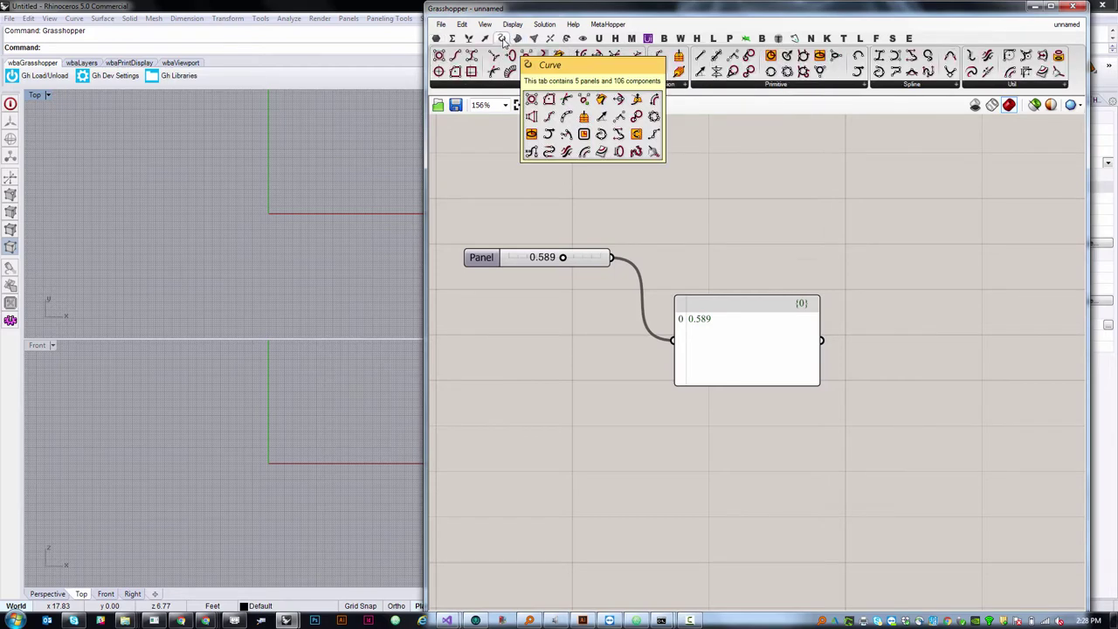
click(767, 86)
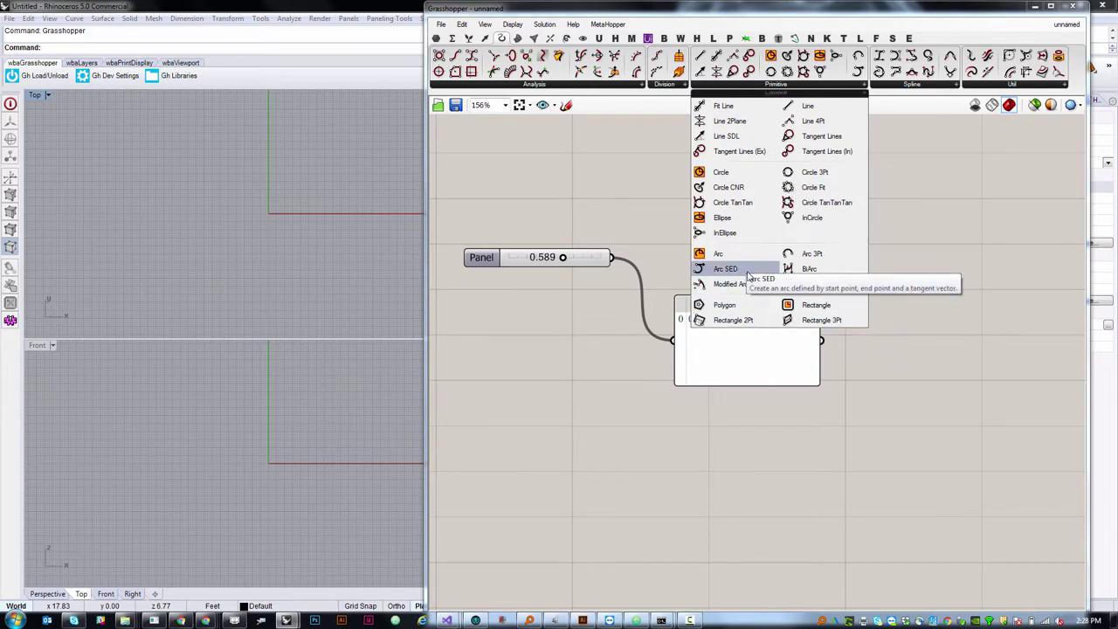
click(711, 173)
click(739, 234)
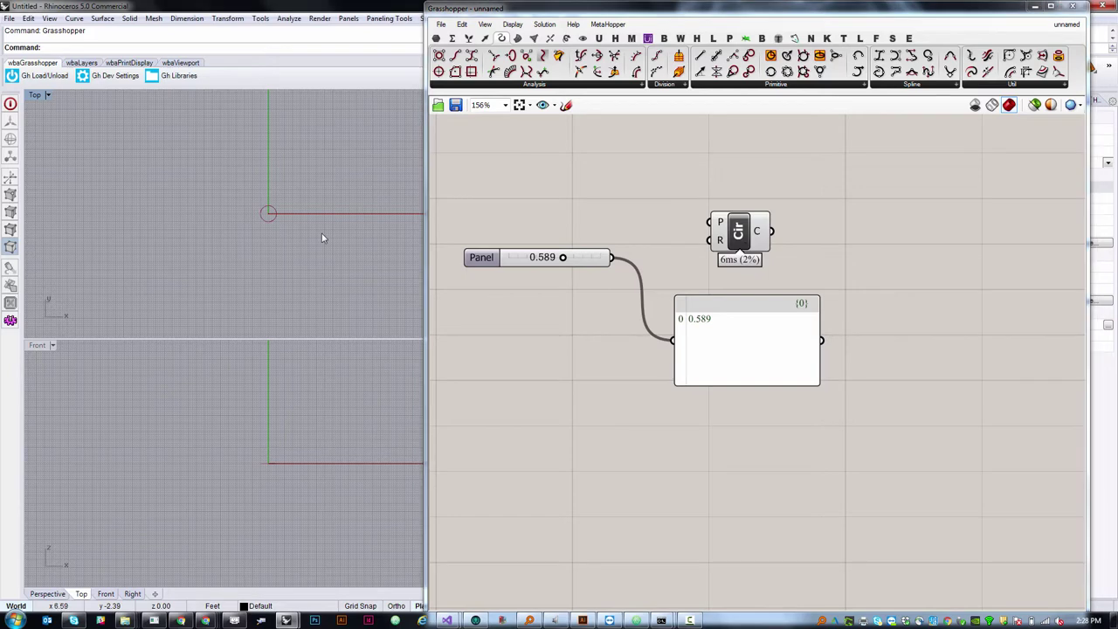
Step: Draw a test circle of radius 10 at the Rhino origin, then delete it
key(Return)
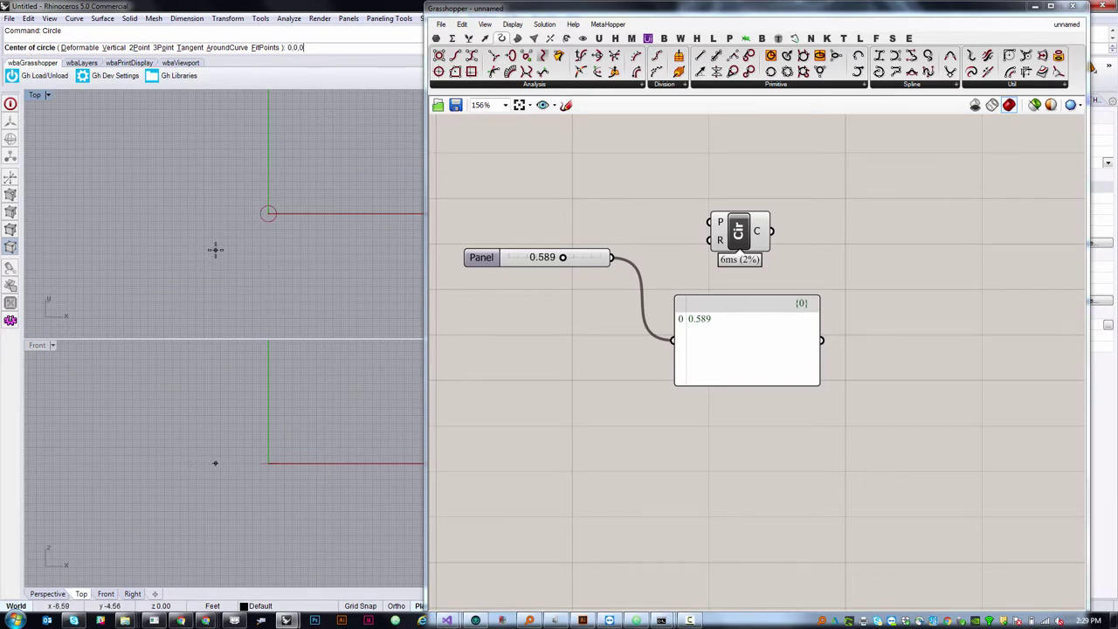
key(Return)
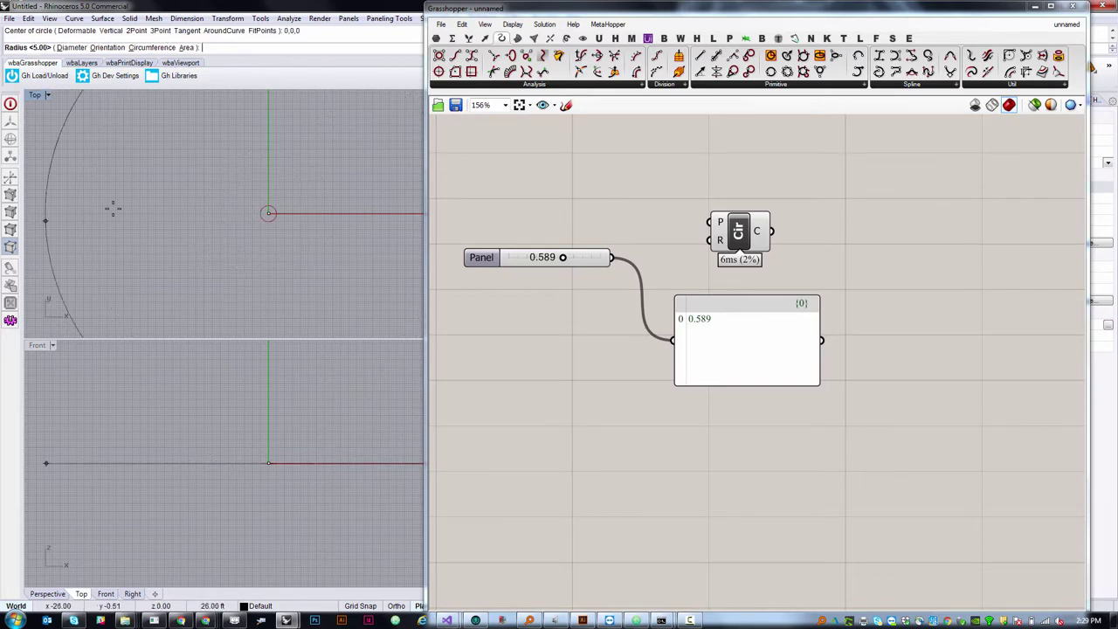
key(Return)
click(197, 249)
key(Delete)
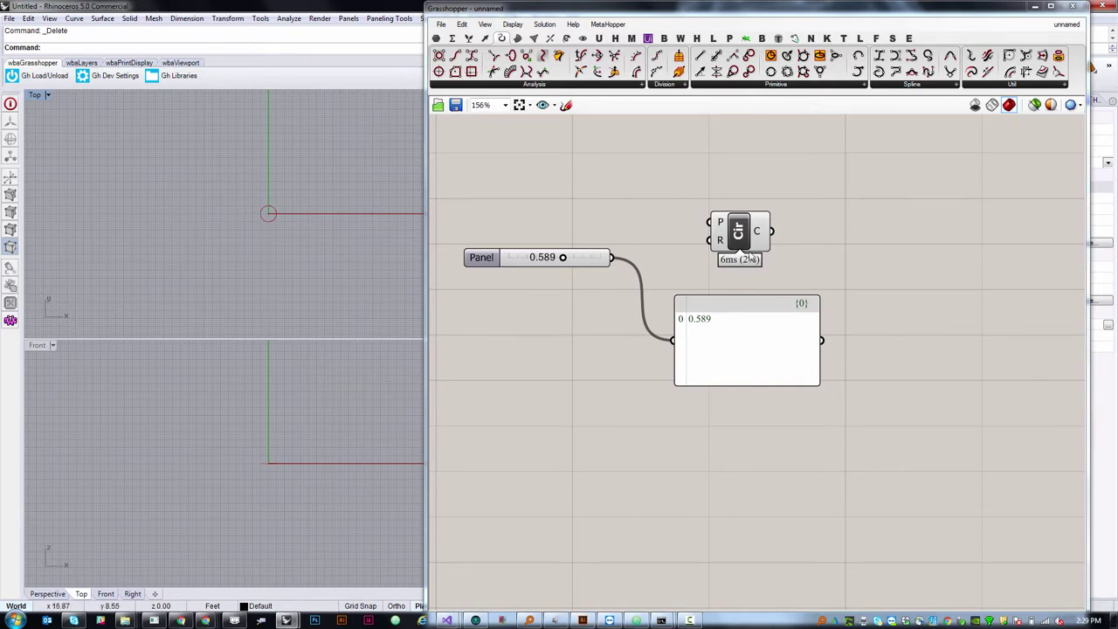
scroll(720, 221, up, 4)
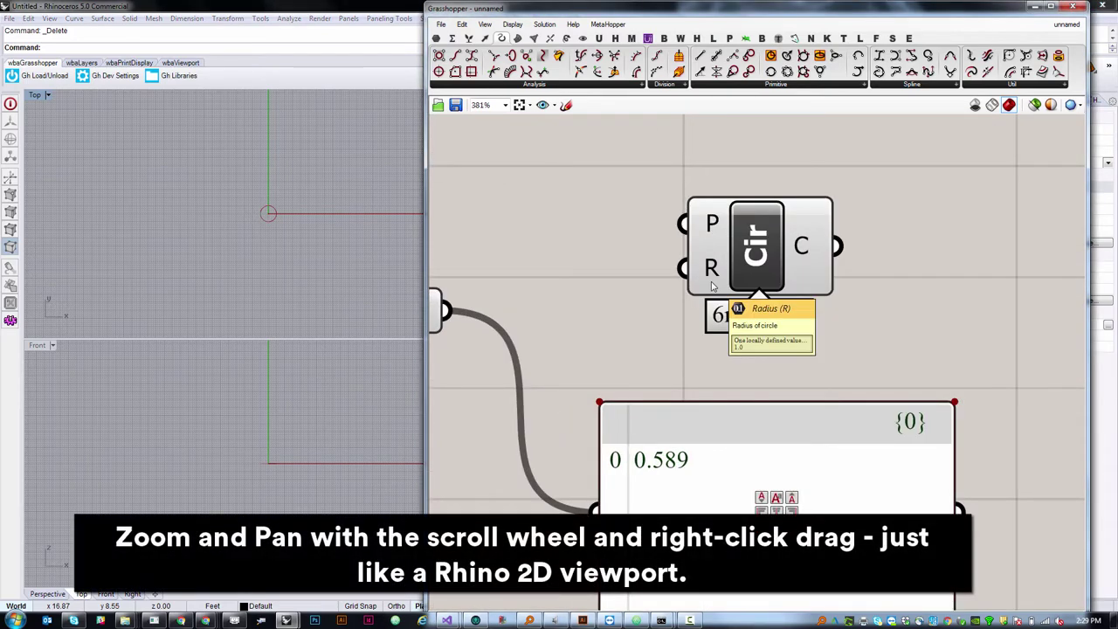
scroll(712, 224, down, 4)
drag(725, 238, 727, 241)
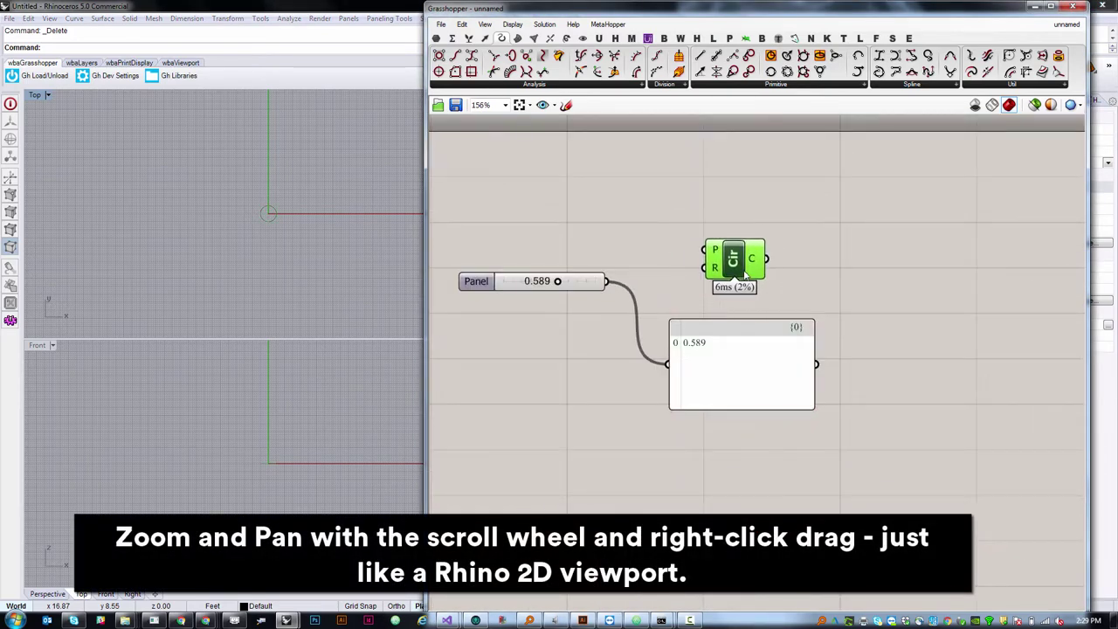
click(578, 323)
drag(531, 284, 532, 286)
click(586, 331)
drag(613, 290, 732, 267)
click(813, 311)
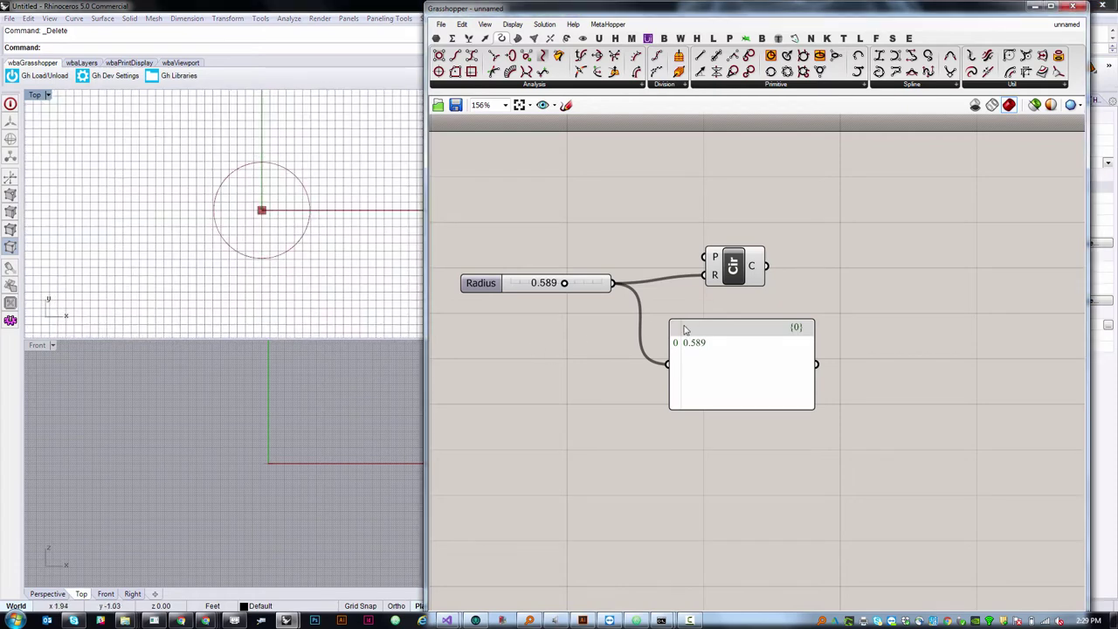
drag(563, 283, 656, 290)
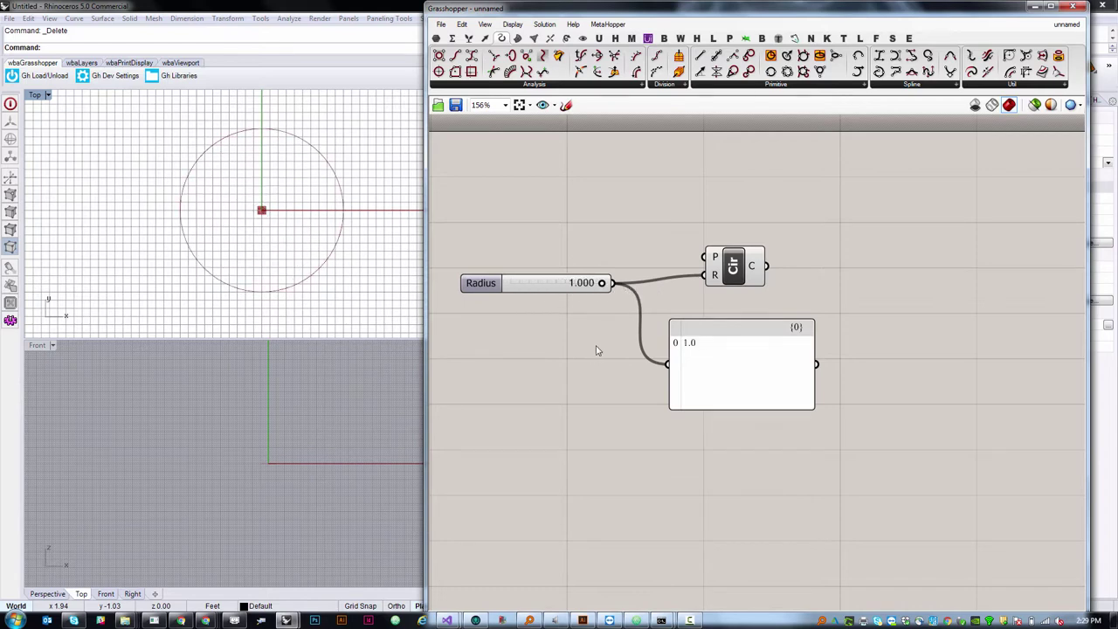
drag(732, 277, 727, 282)
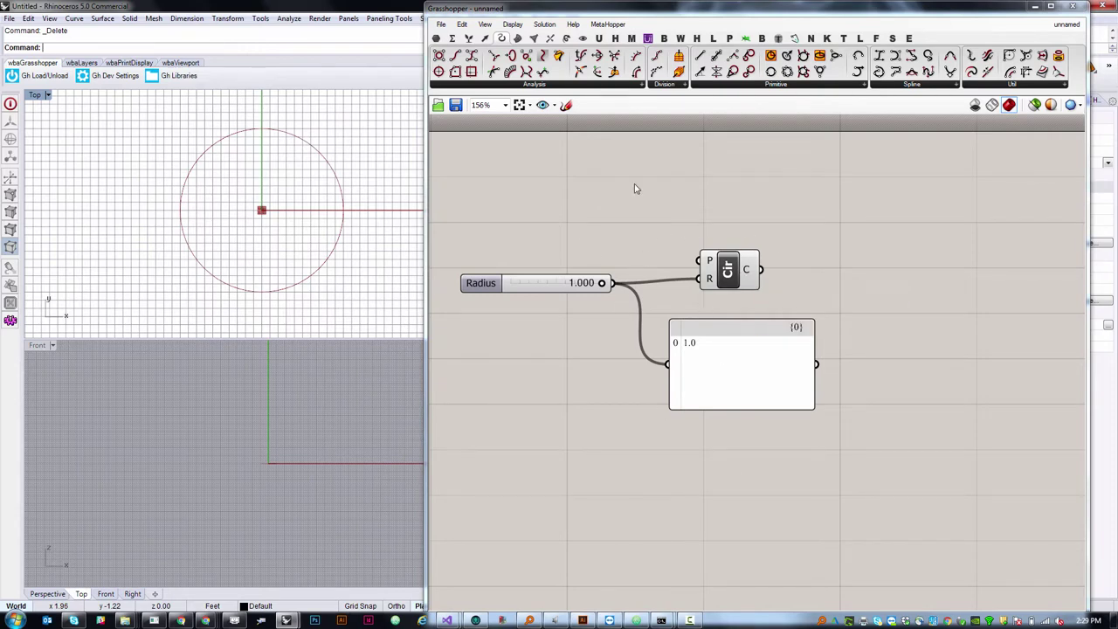
right_drag(266, 143, 251, 142)
scroll(210, 192, down, 10)
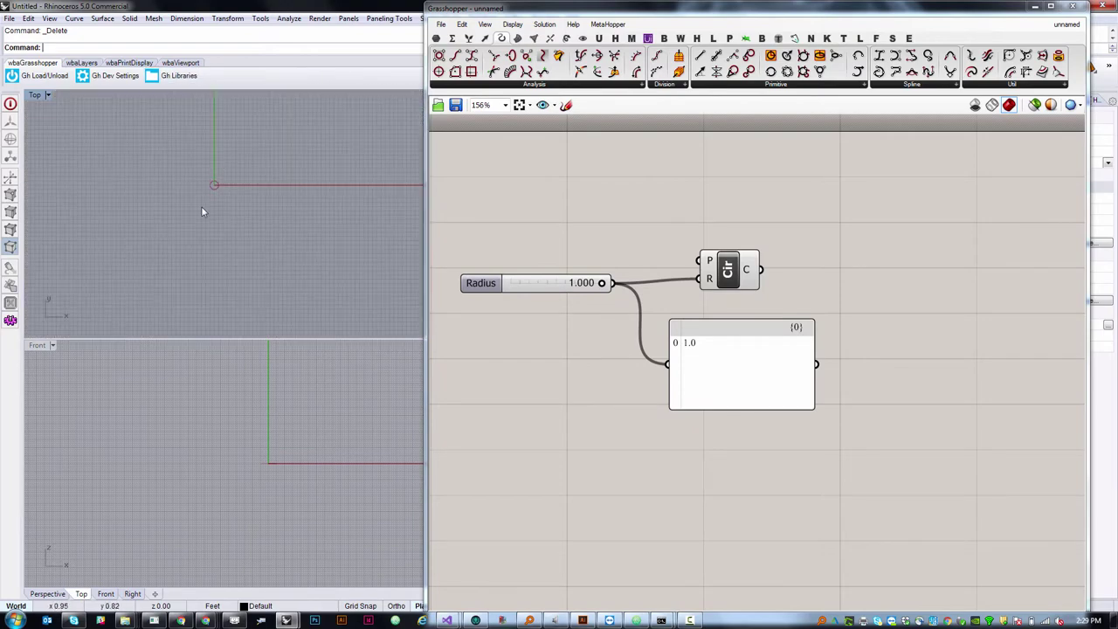
scroll(201, 203, up, 10)
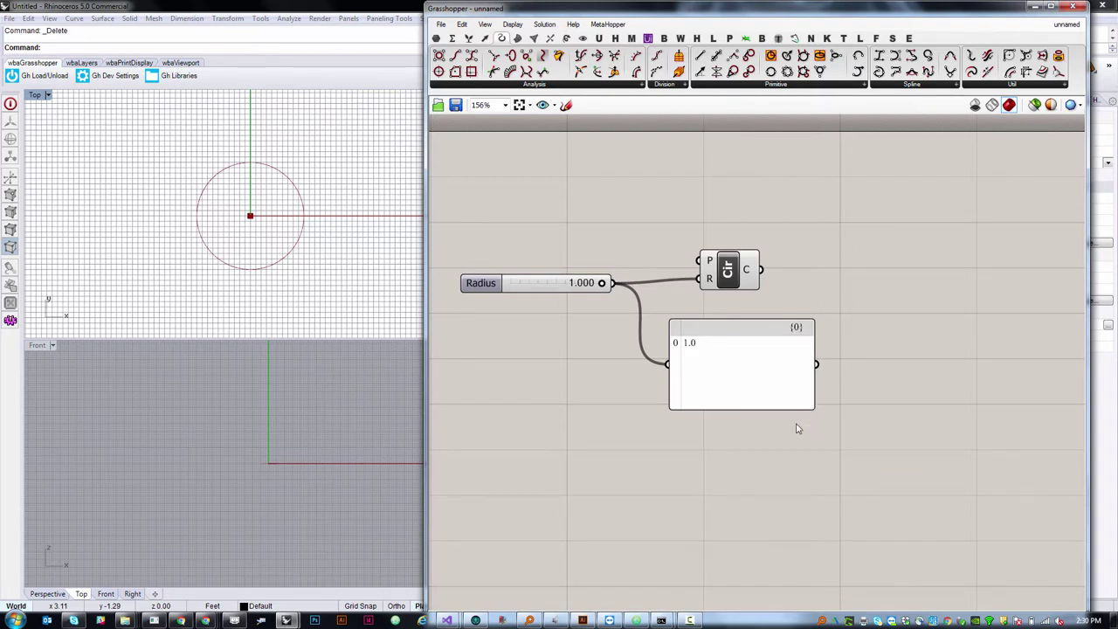
Step: Rearrange the Circle component and resize and move the panel to its lower right
drag(725, 289, 711, 273)
click(821, 316)
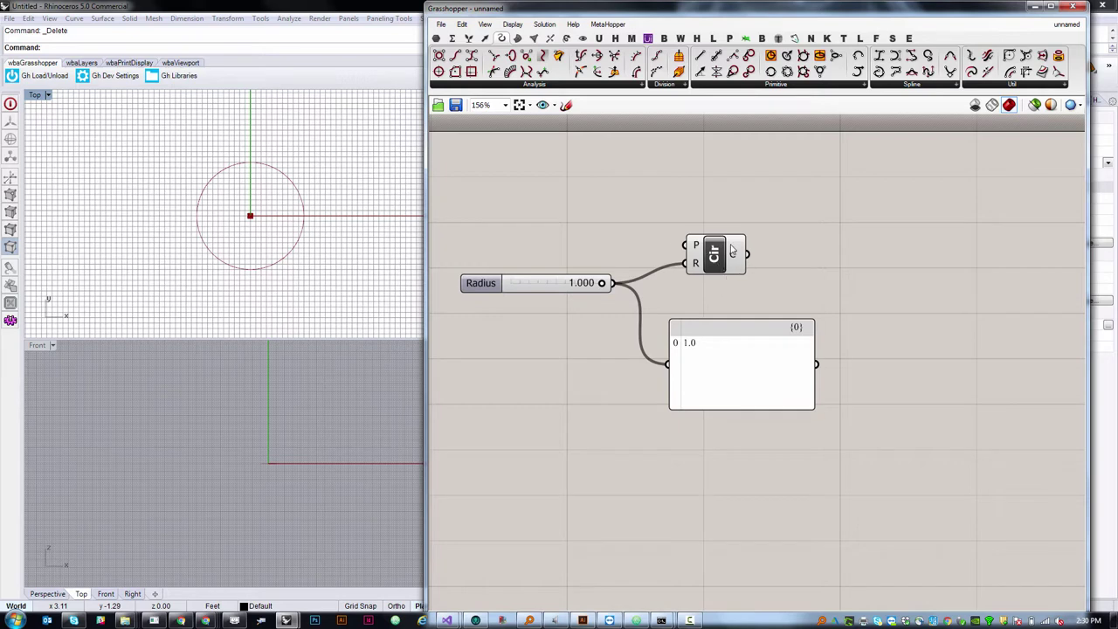
mouse_move(752, 359)
mouse_down()
mouse_move(793, 349)
mouse_move(757, 364)
mouse_up()
click(438, 39)
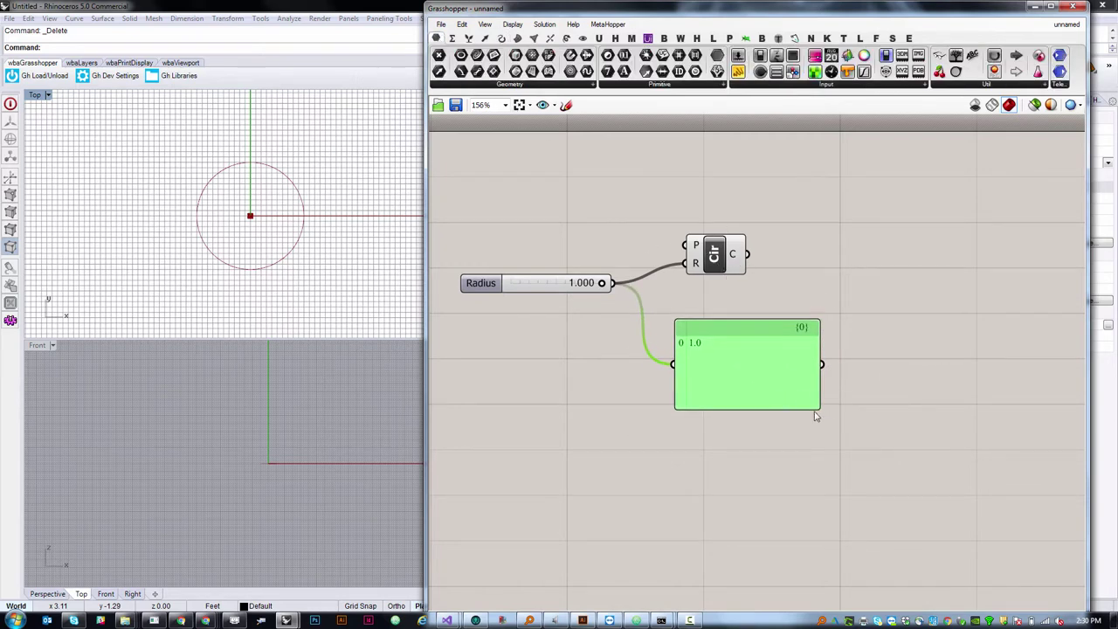
drag(819, 416, 743, 357)
click(784, 458)
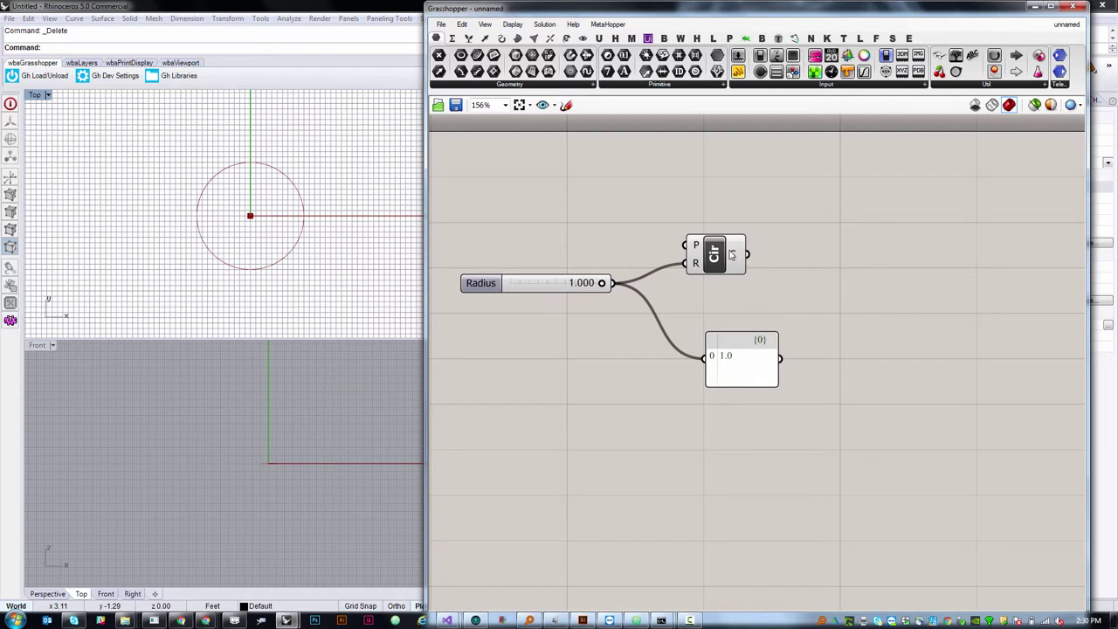
Step: Wire the Circle output into the panel and enlarge it to show Circle(R:1.00 ft)
mouse_move(734, 256)
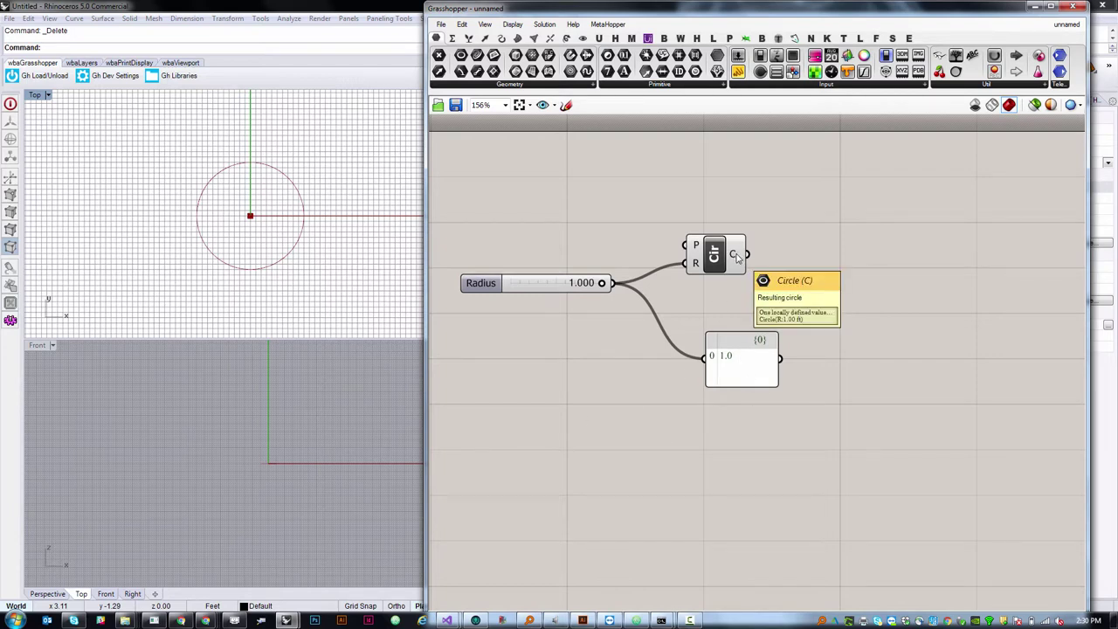
drag(735, 256, 704, 357)
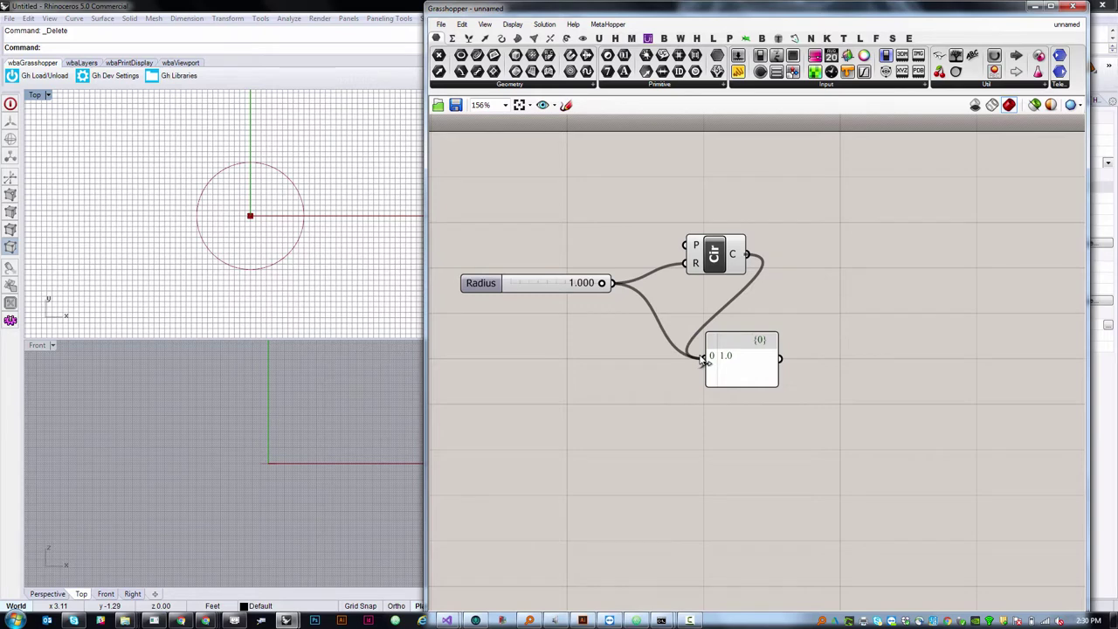
drag(774, 382, 828, 434)
scroll(798, 376, up, 5)
scroll(807, 323, down, 5)
scroll(708, 370, up, 2)
scroll(611, 288, down, 1)
mouse_move(529, 244)
mouse_down()
mouse_move(454, 242)
mouse_move(530, 242)
mouse_up()
scroll(701, 323, down, 2)
scroll(612, 420, up, 2)
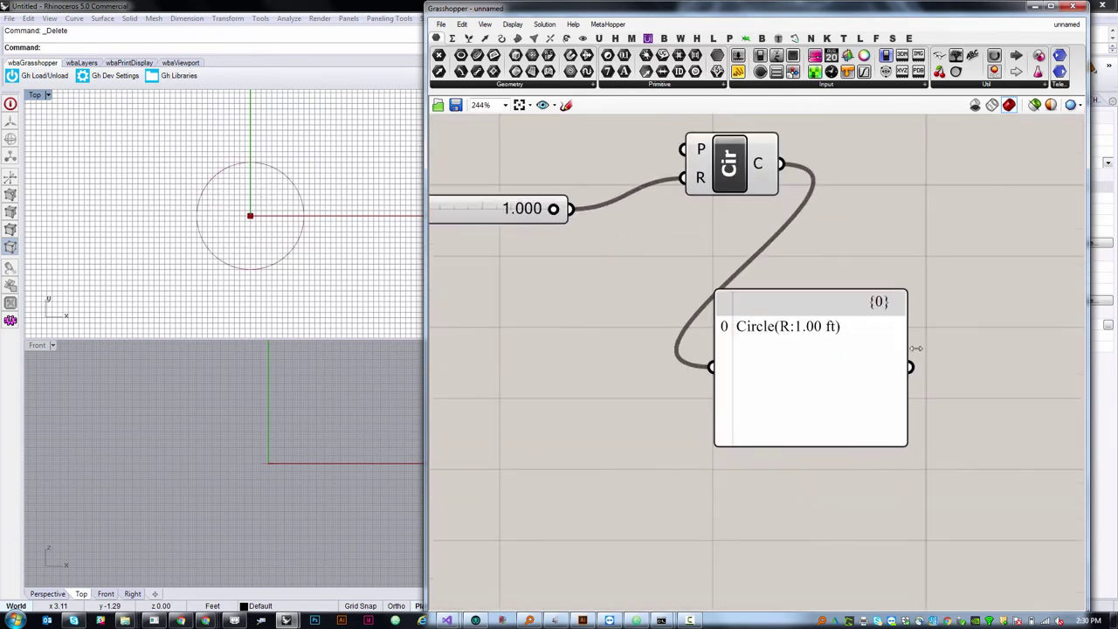
scroll(765, 312, down, 3)
scroll(749, 268, up, 2)
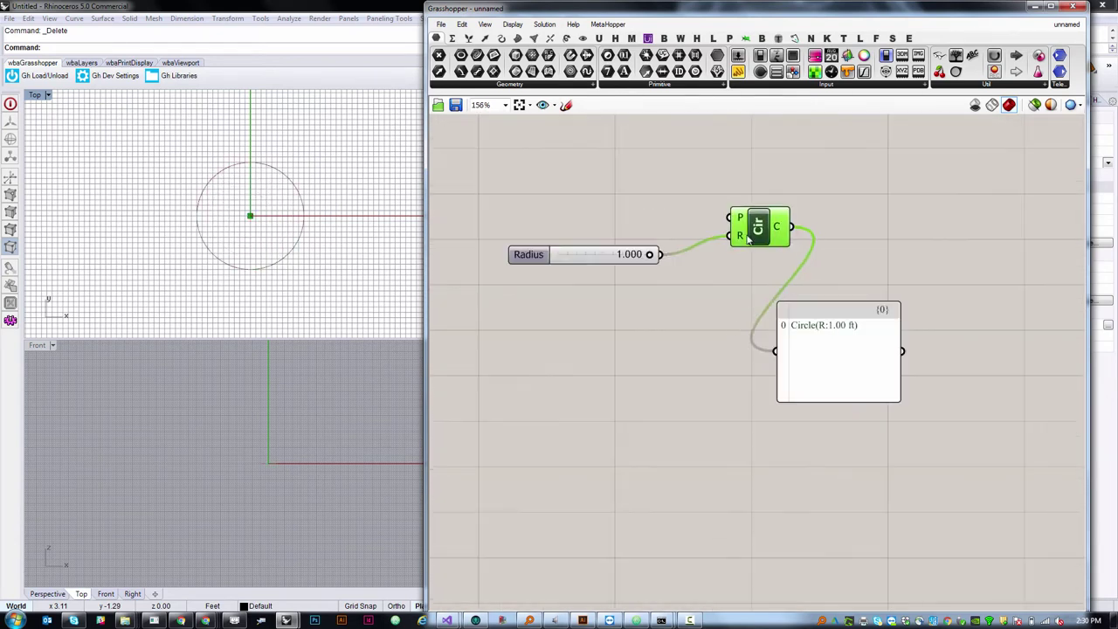
Step: Open the Radius slider's Edit settings, then close them without changes
right_click(579, 258)
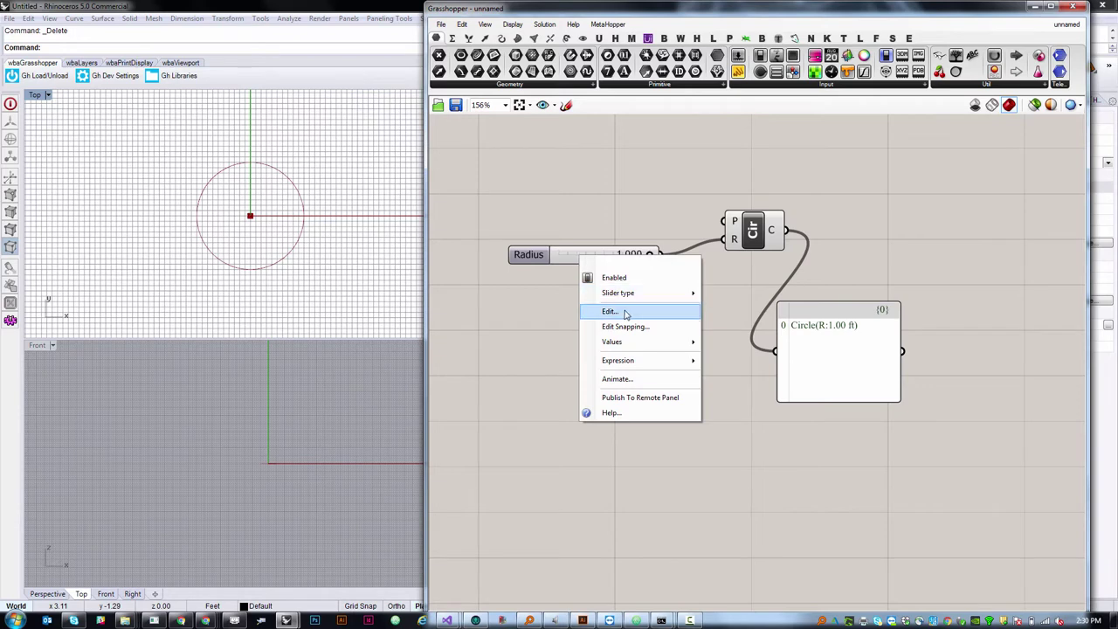
click(536, 260)
scroll(537, 262, down, 2)
scroll(536, 262, up, 2)
double_click(537, 261)
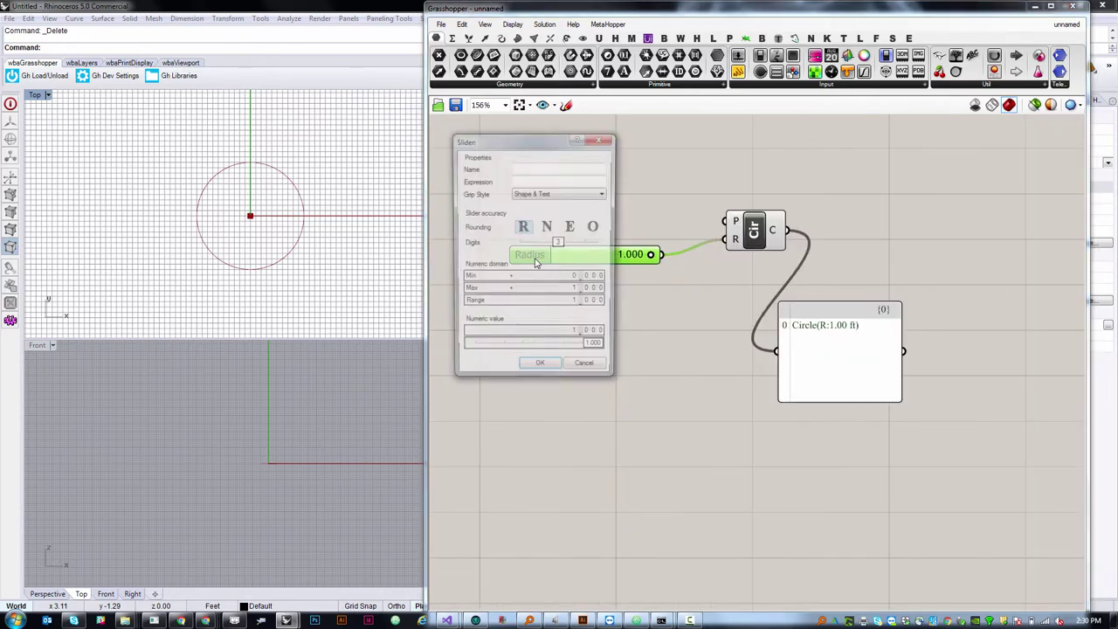
click(586, 370)
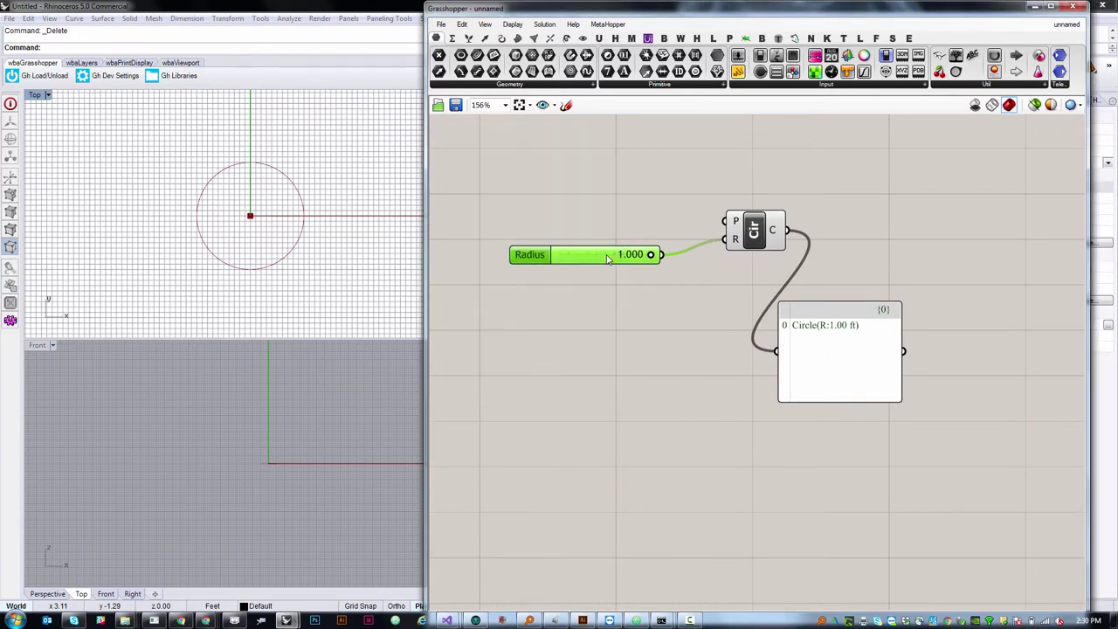
Step: Reopen the slider settings and set Max to 100, keeping real-number rounding with 3 digits
right_click(609, 268)
mouse_move(687, 341)
click(535, 278)
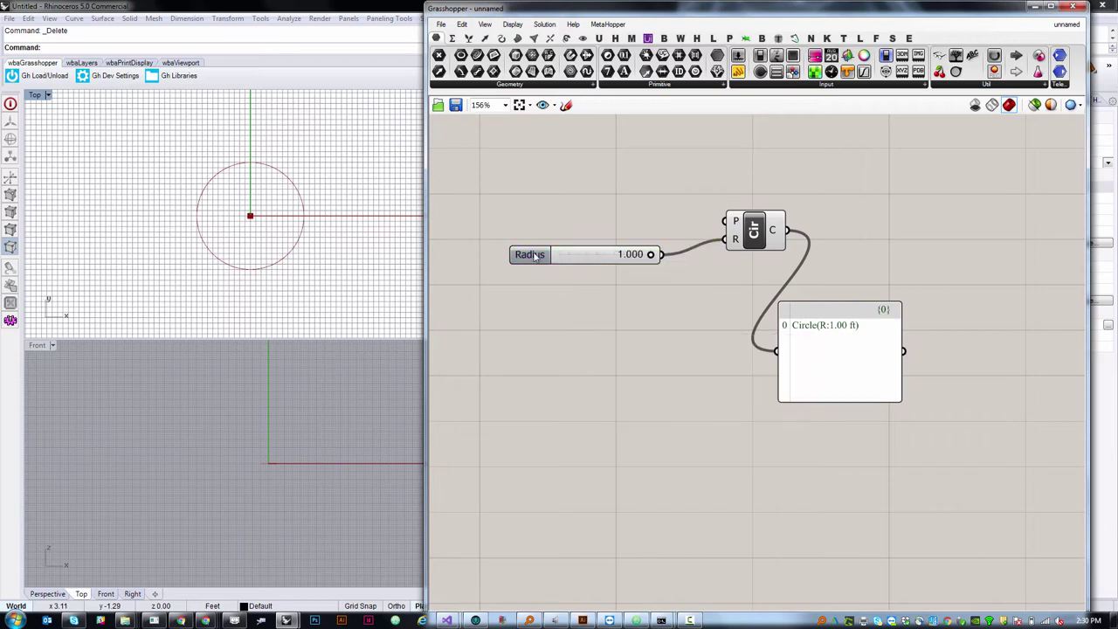
double_click(537, 258)
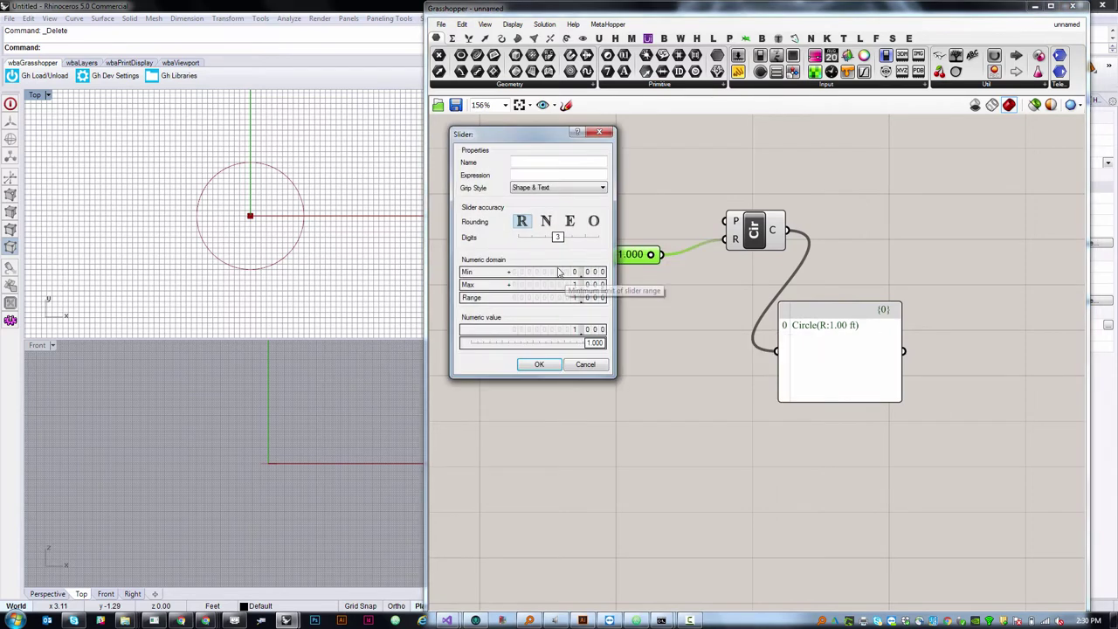
double_click(560, 285)
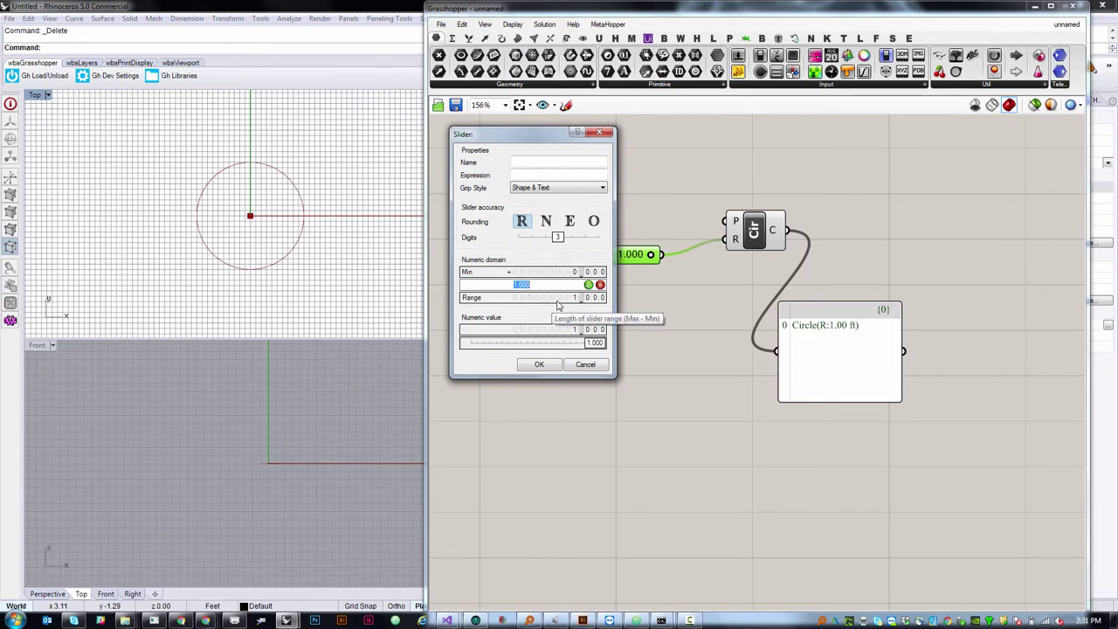
text(100)
click(587, 284)
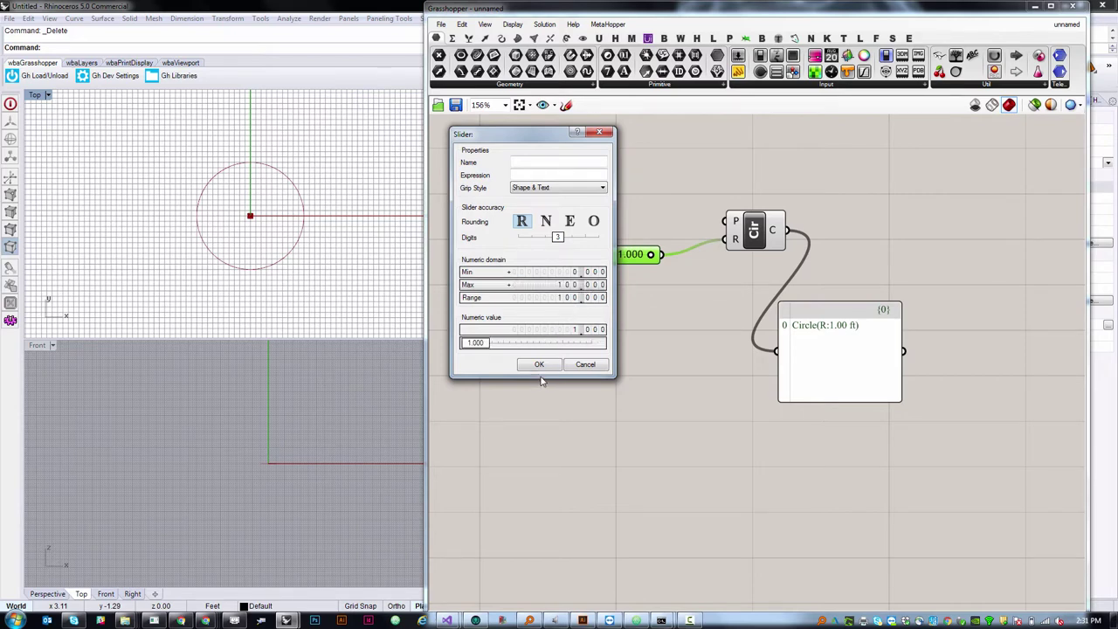
click(546, 221)
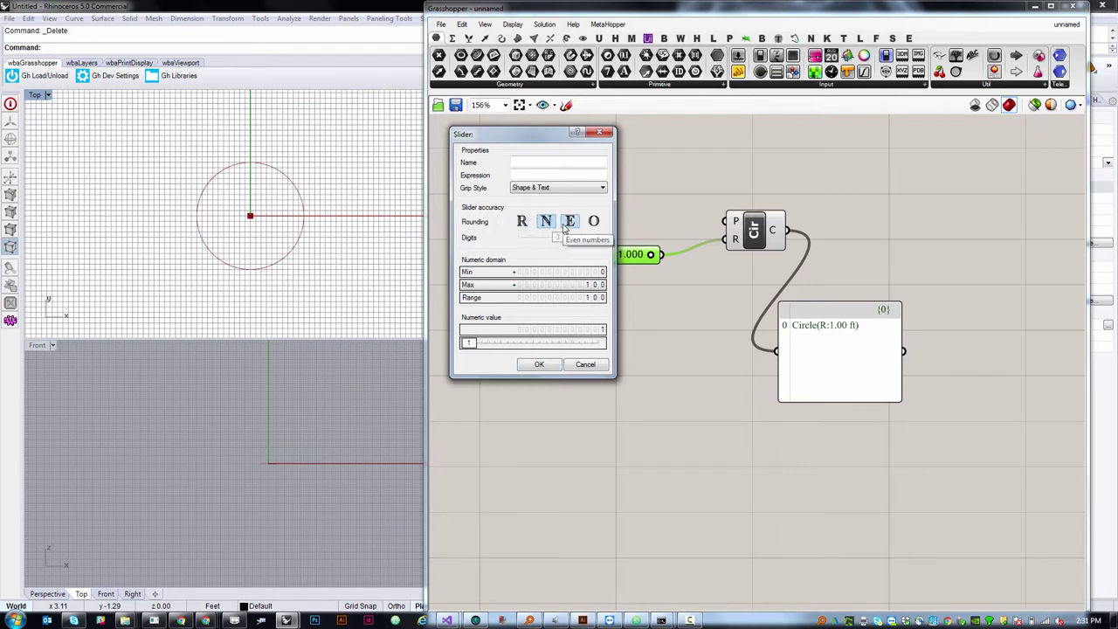
click(522, 223)
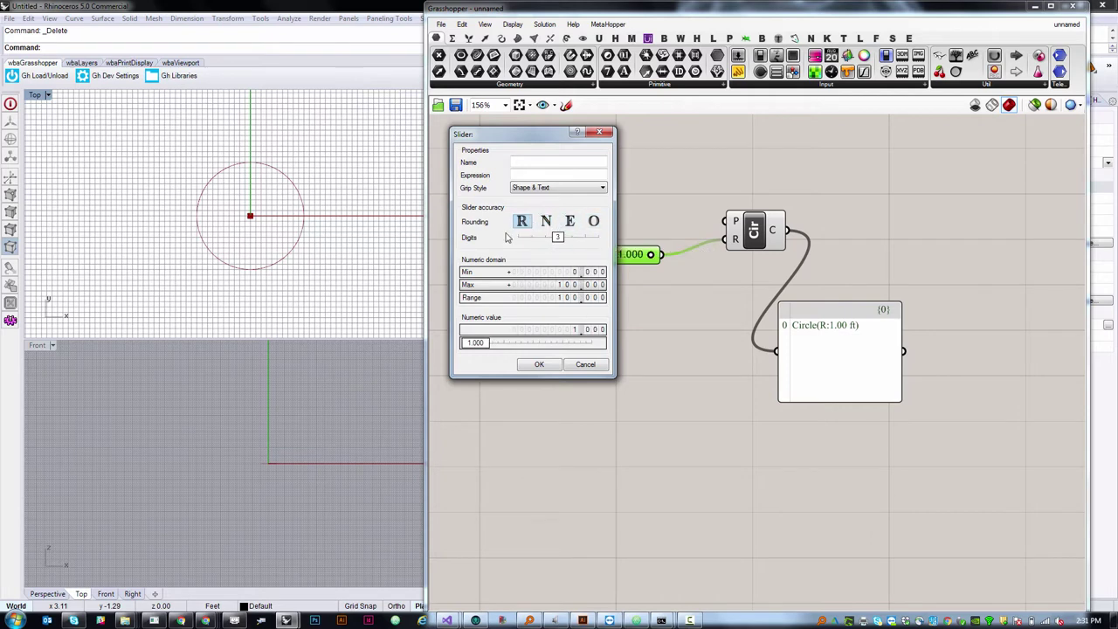
mouse_move(558, 238)
mouse_down()
mouse_move(518, 239)
mouse_move(560, 243)
mouse_up()
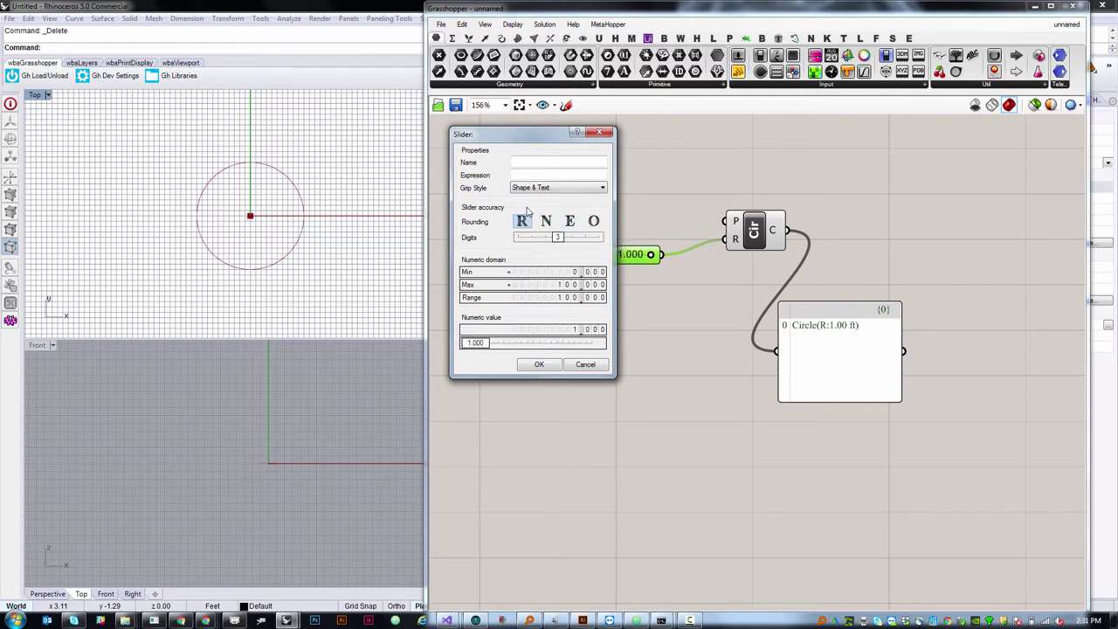
Step: Apply the settings, drag the Radius slider to 3.560, and shift the Circle component left
click(539, 364)
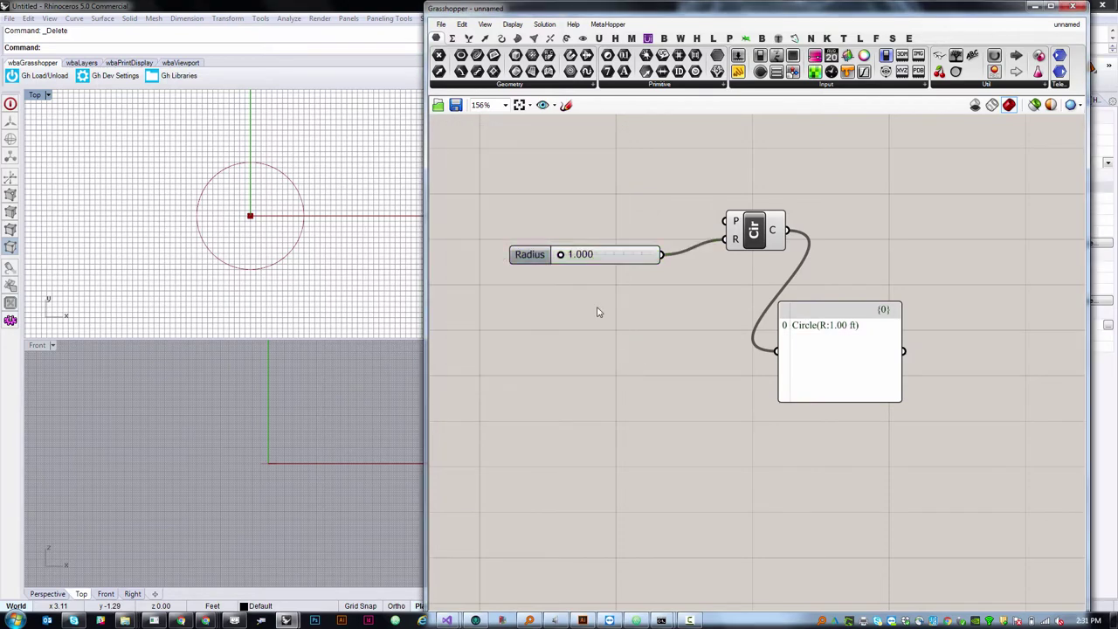
mouse_move(562, 254)
mouse_down()
mouse_move(594, 257)
mouse_move(568, 262)
mouse_up()
scroll(287, 232, down, 3)
scroll(282, 224, up, 2)
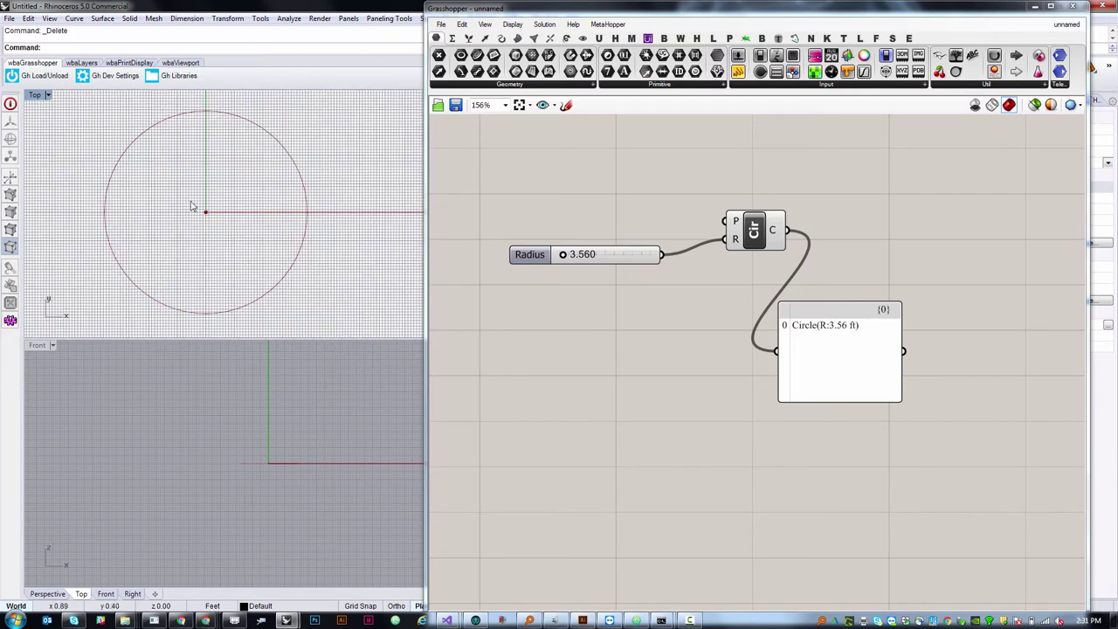
drag(777, 238, 747, 251)
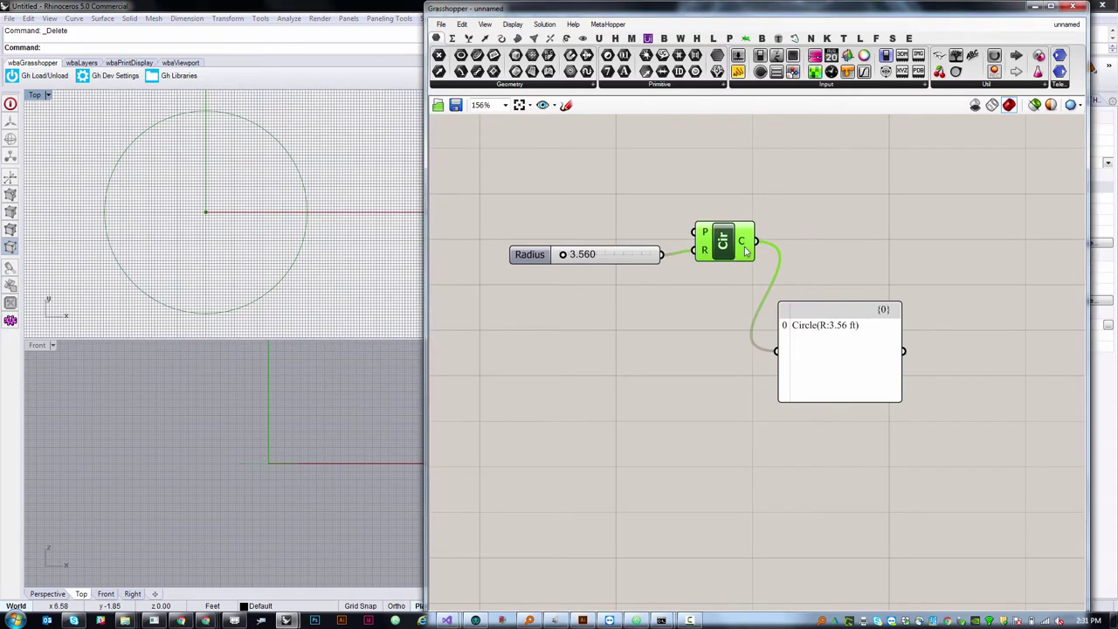
click(663, 399)
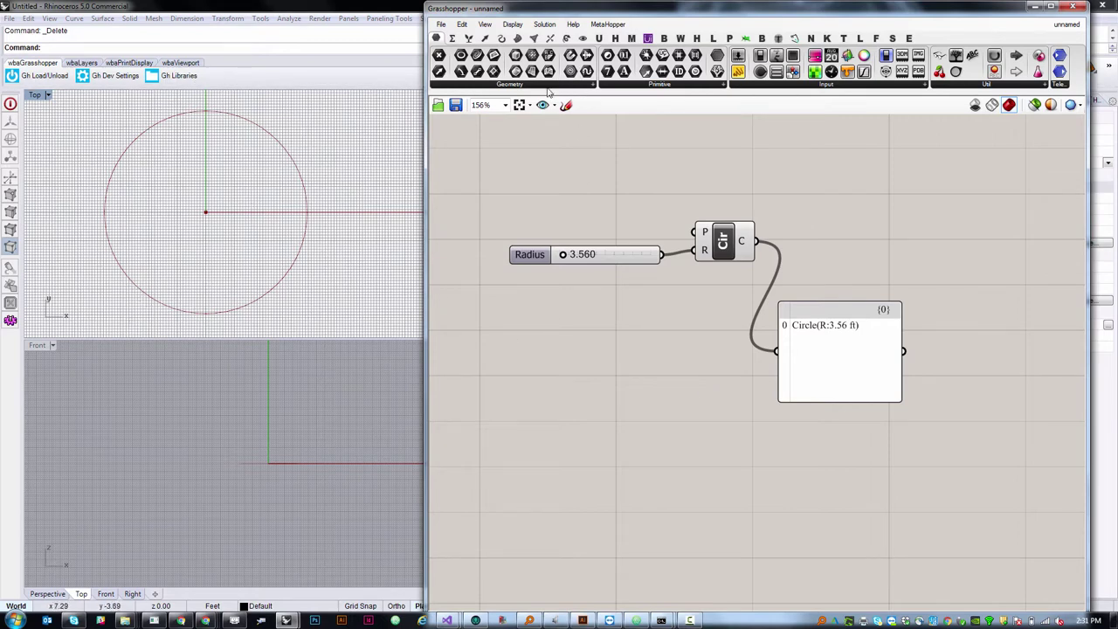
Step: Place a Divide Curve component from the Curve tab's Division list above the panel
click(502, 38)
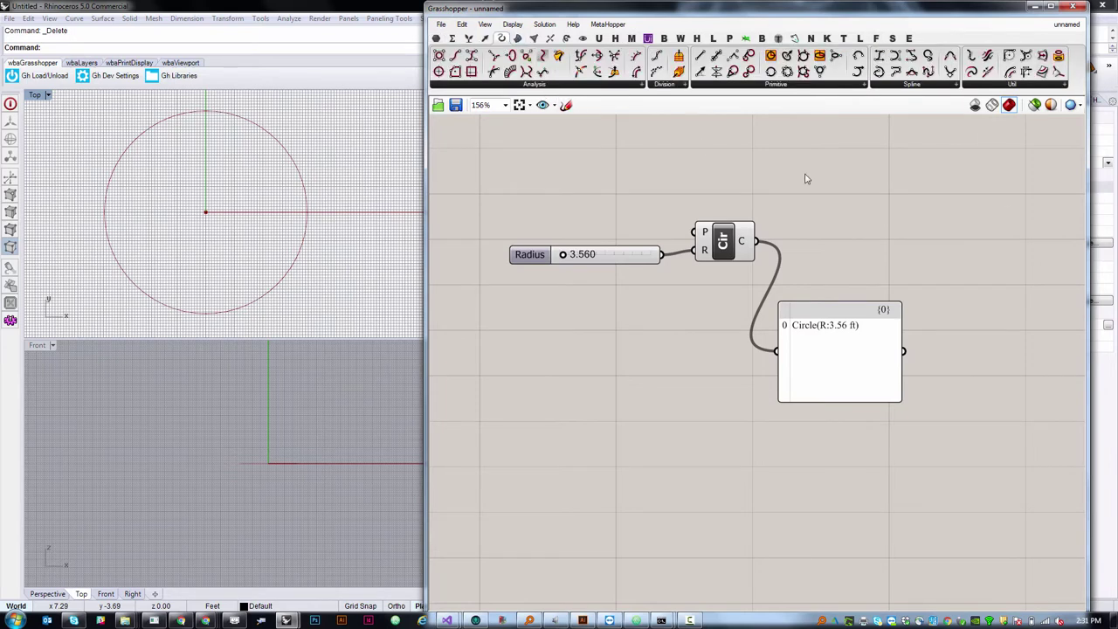
click(666, 85)
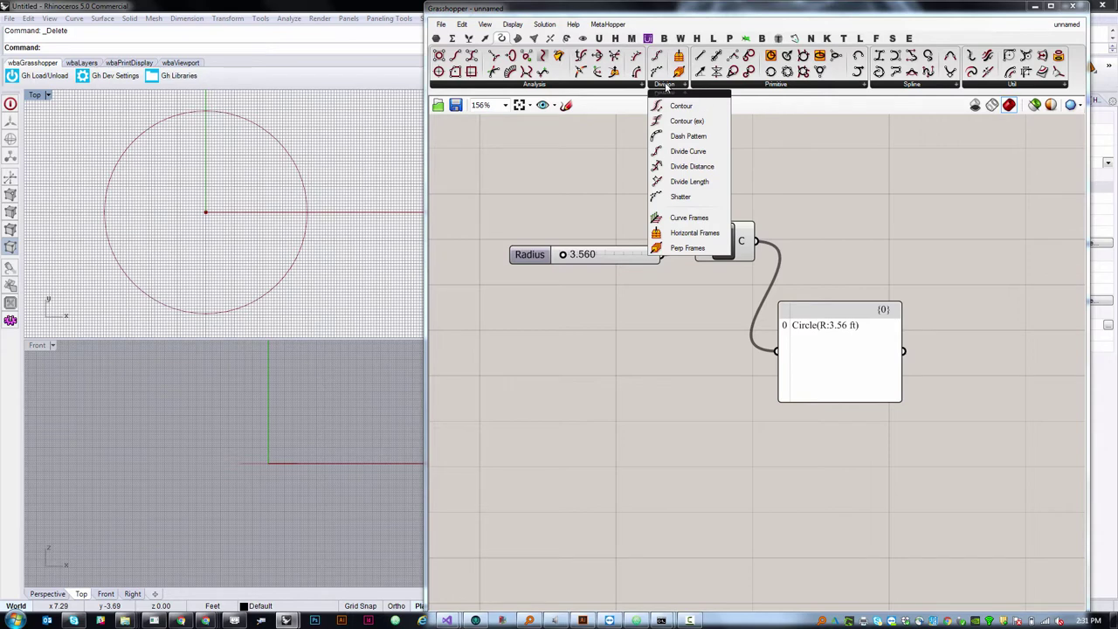
click(681, 154)
click(856, 187)
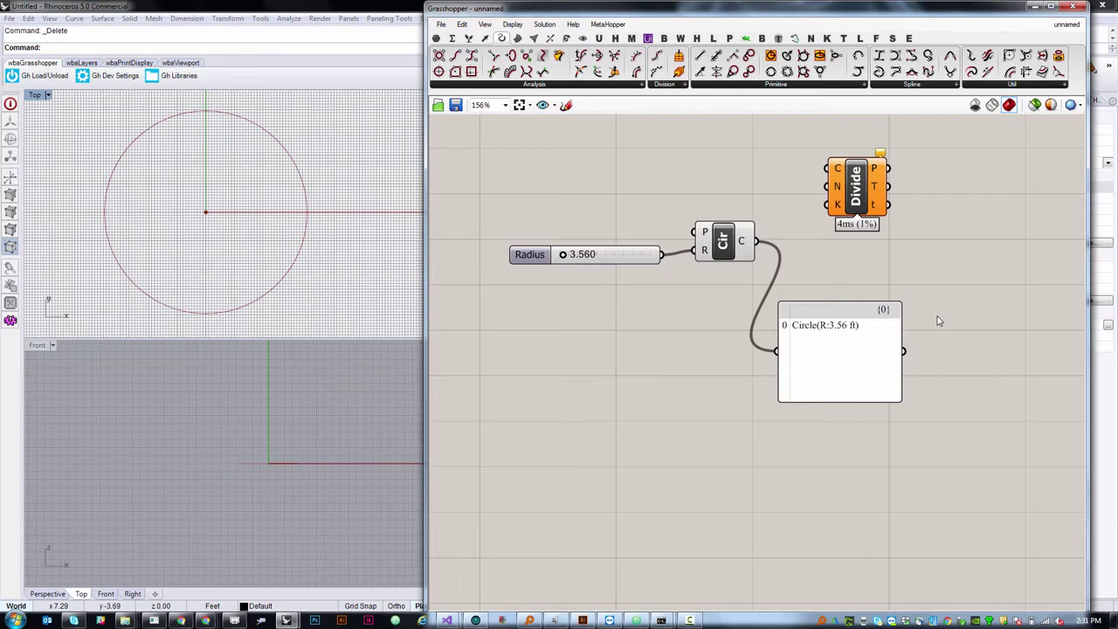
scroll(1033, 167, up, 1)
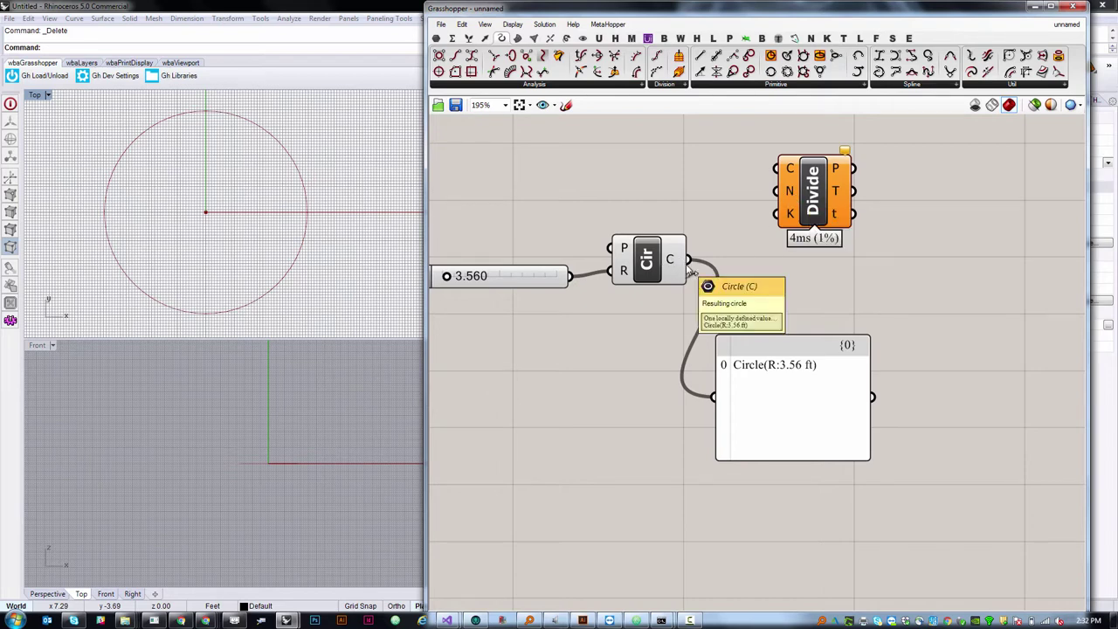
Step: Wire the circle into Divide Curve for 10 points and align the two components
drag(689, 259, 780, 169)
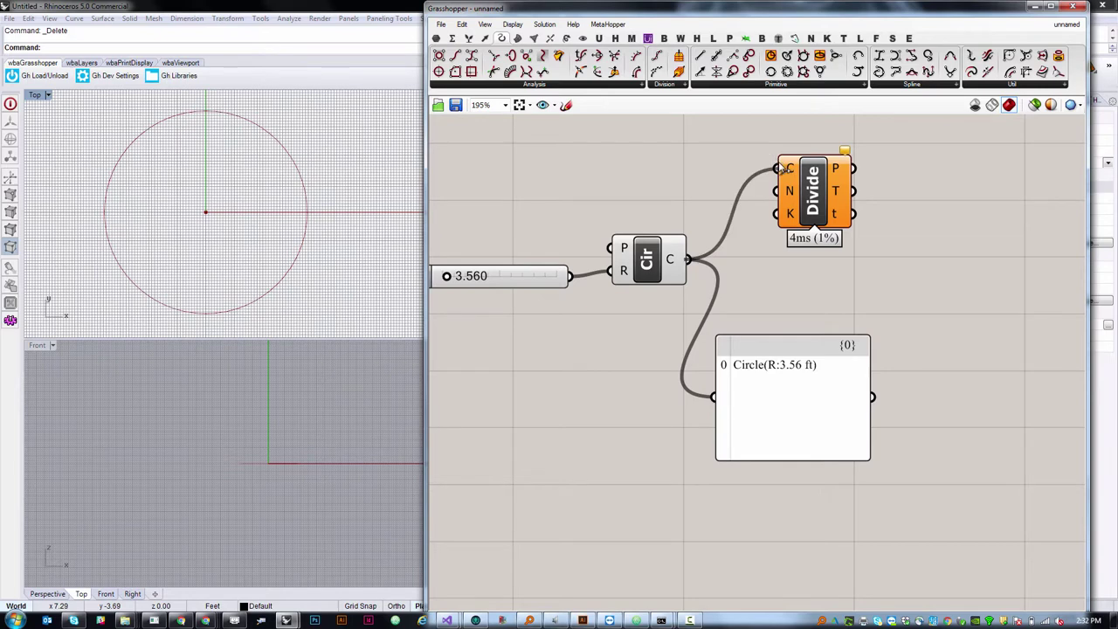
click(235, 110)
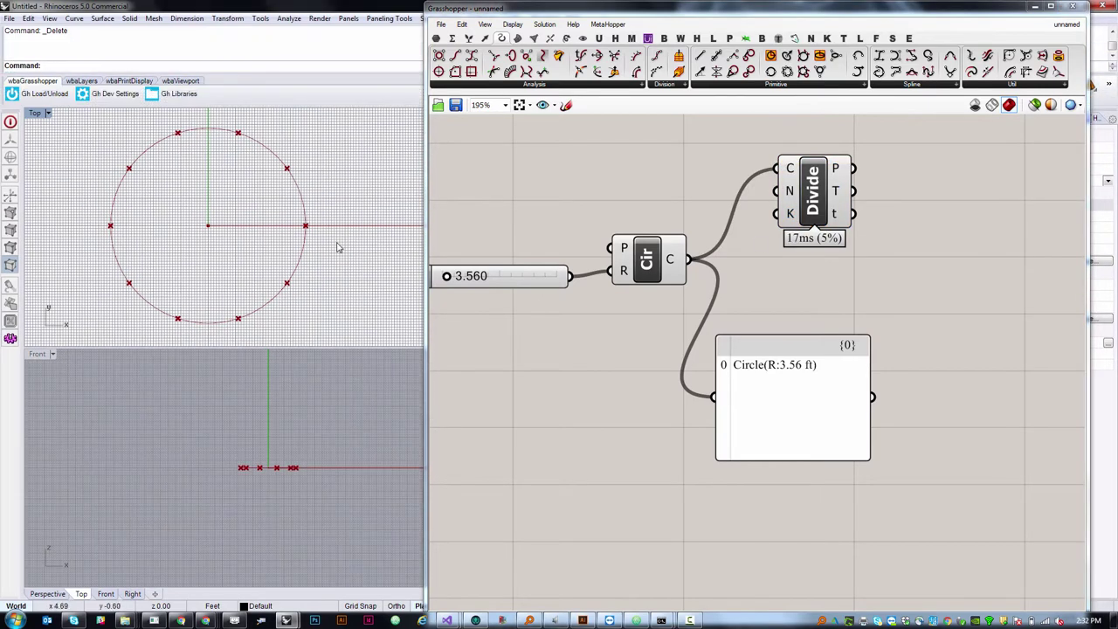
click(649, 374)
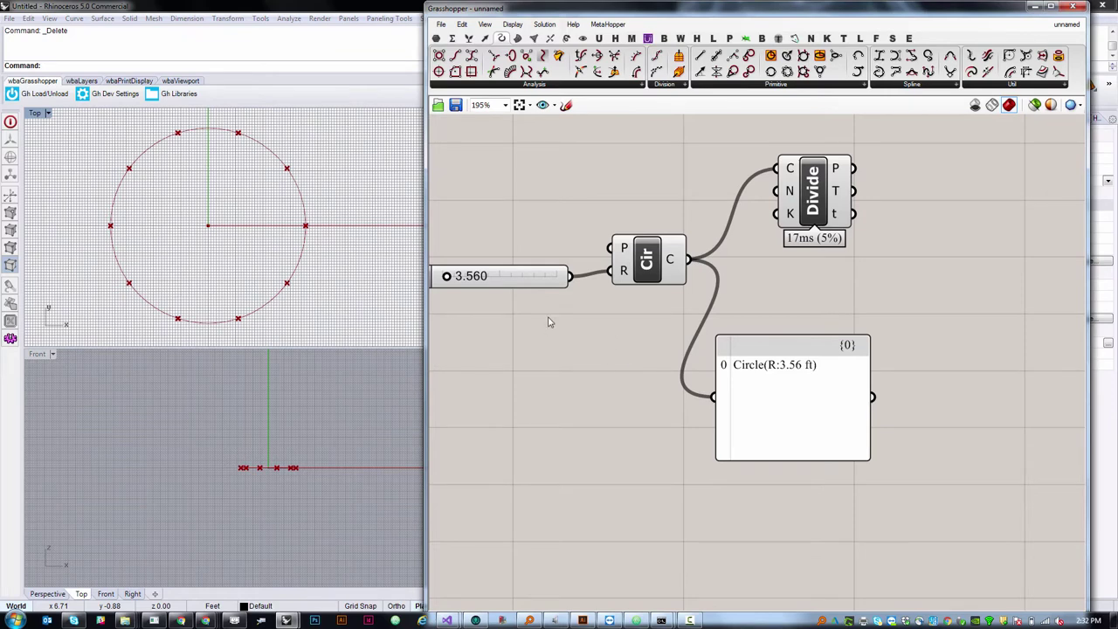
mouse_move(653, 275)
mouse_down()
mouse_move(675, 265)
mouse_move(663, 273)
mouse_up()
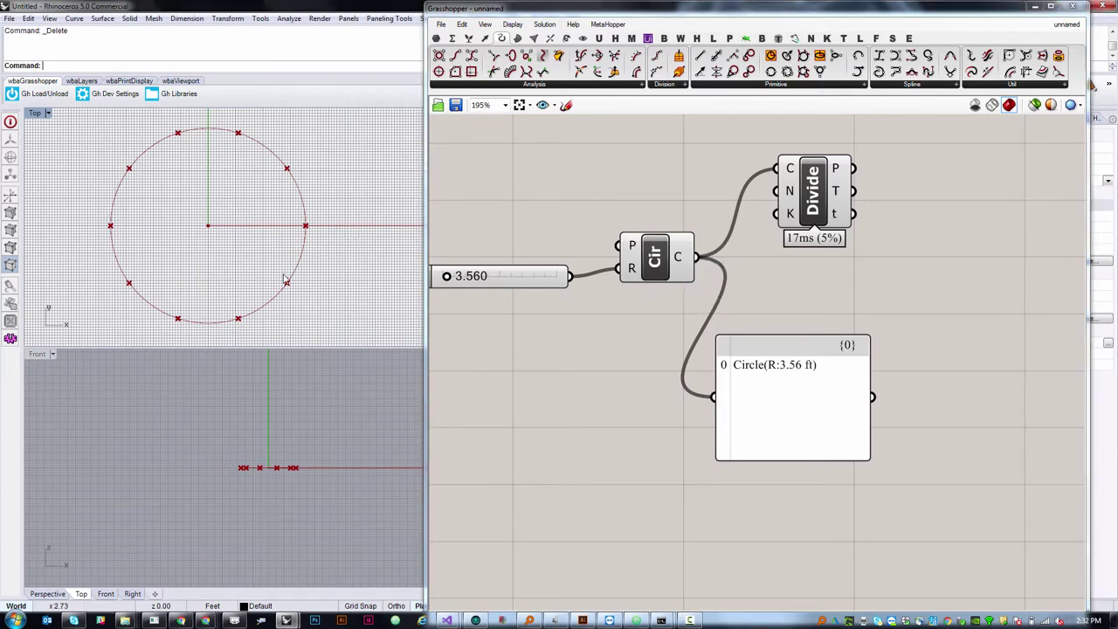
drag(819, 190, 790, 247)
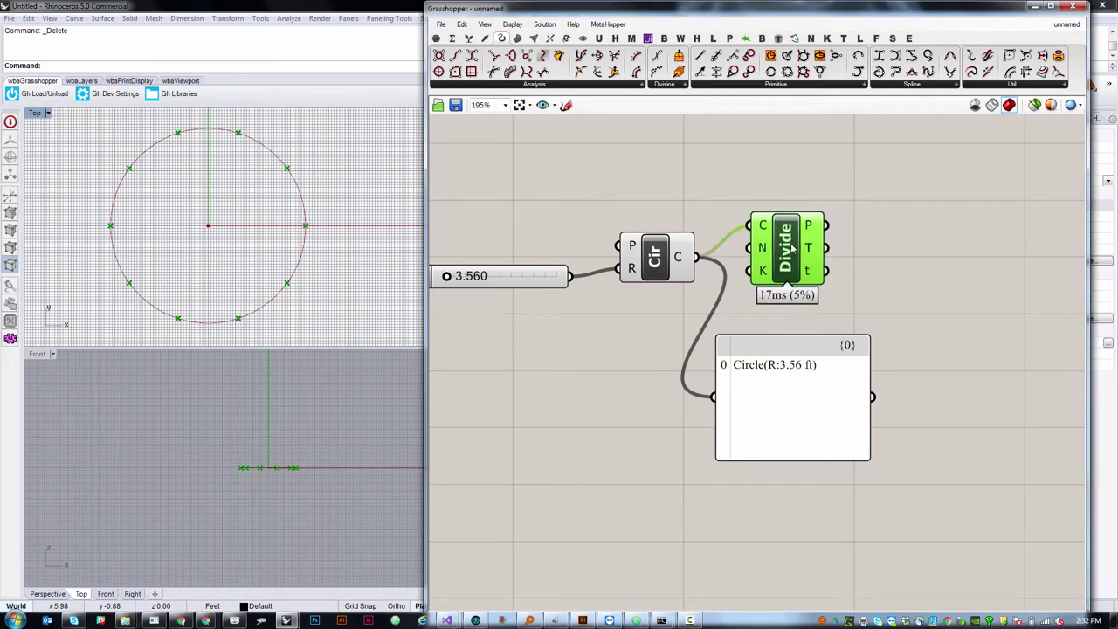
drag(830, 335, 830, 350)
Step: Add a second Circle component and feed Divide's points into its plane input
drag(793, 256, 796, 287)
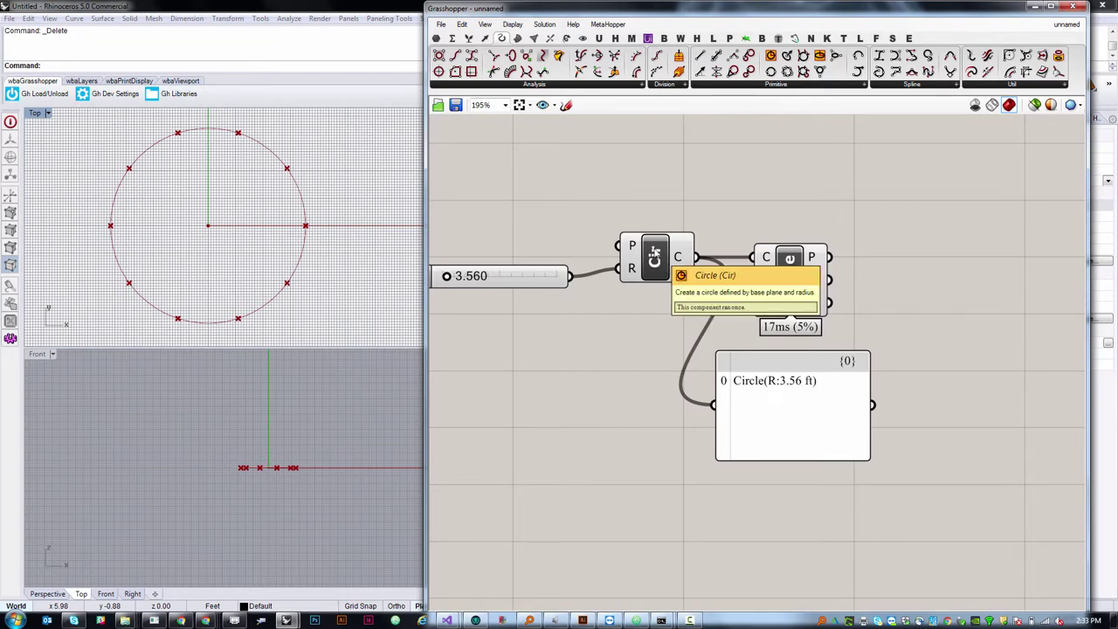
drag(770, 55, 926, 264)
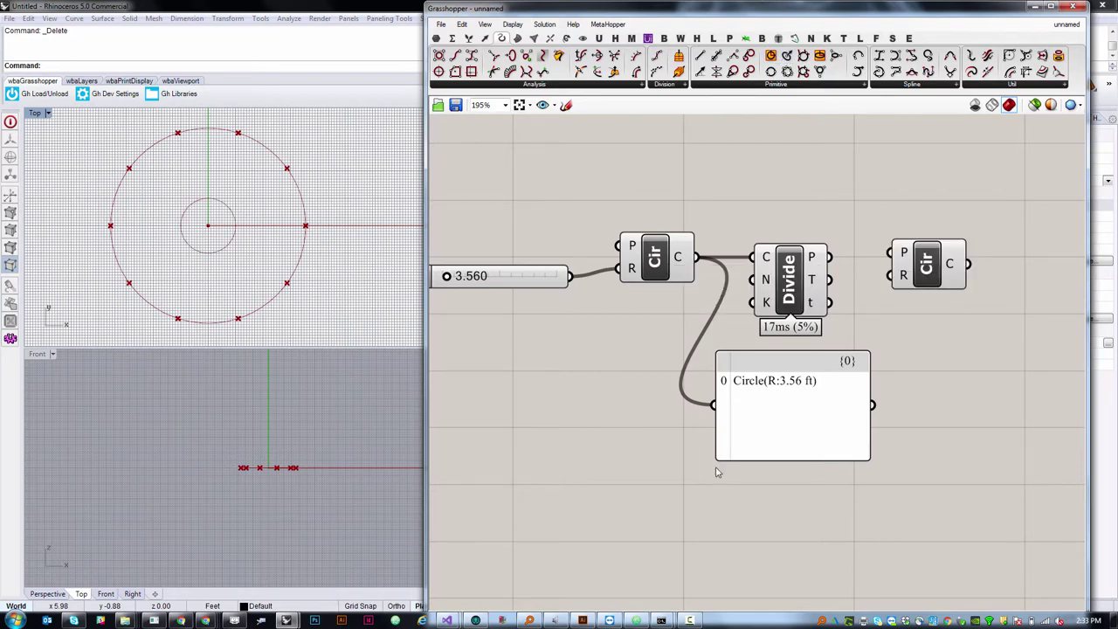
drag(943, 255, 917, 260)
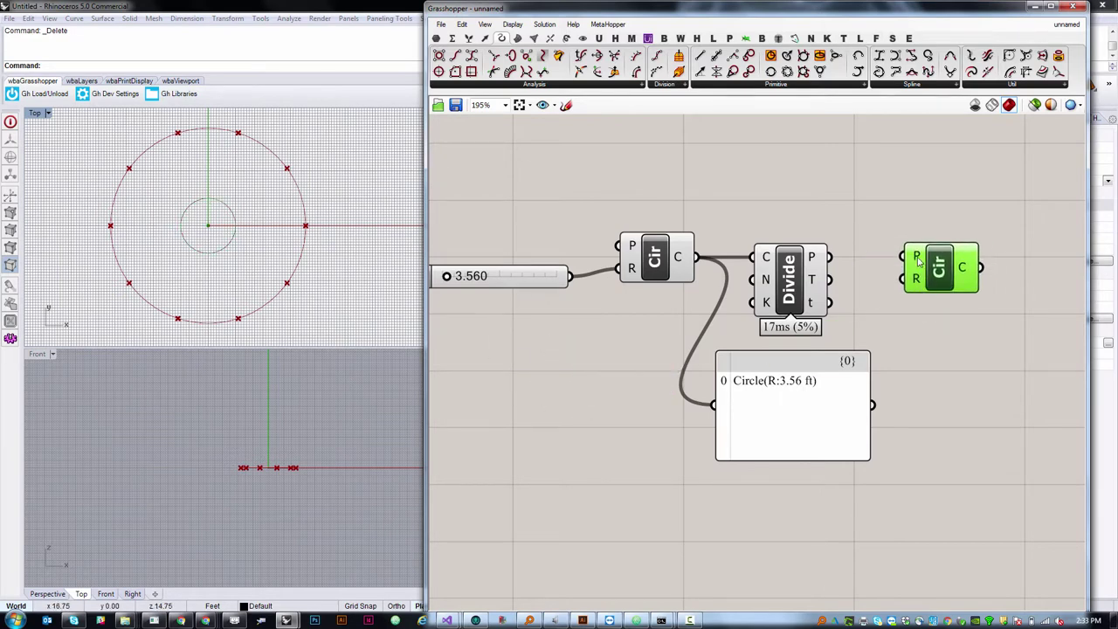
scroll(917, 259, up, 3)
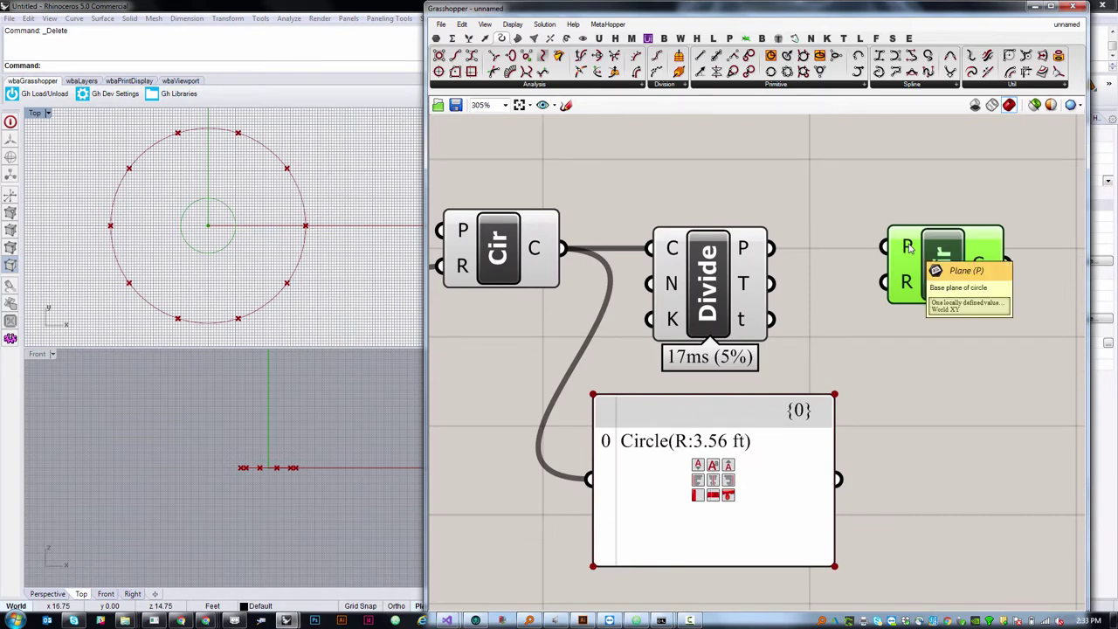
click(870, 327)
scroll(870, 327, down, 4)
click(793, 297)
drag(796, 297, 877, 286)
click(863, 344)
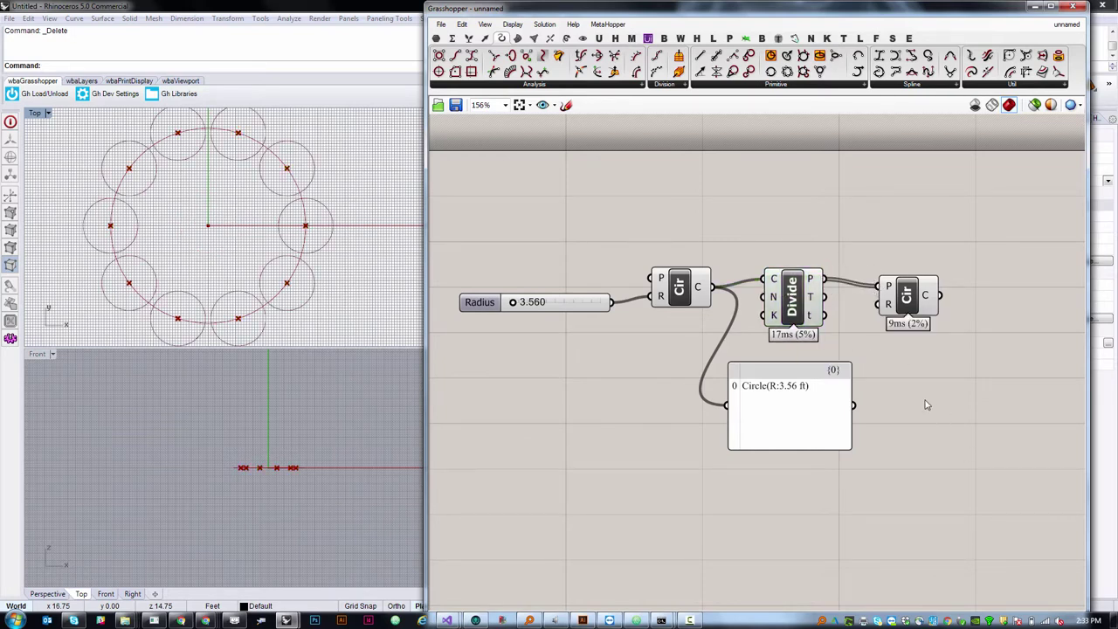
Step: Shift the Radius slider slightly left and leave it selected for copying
click(479, 301)
click(499, 239)
click(487, 308)
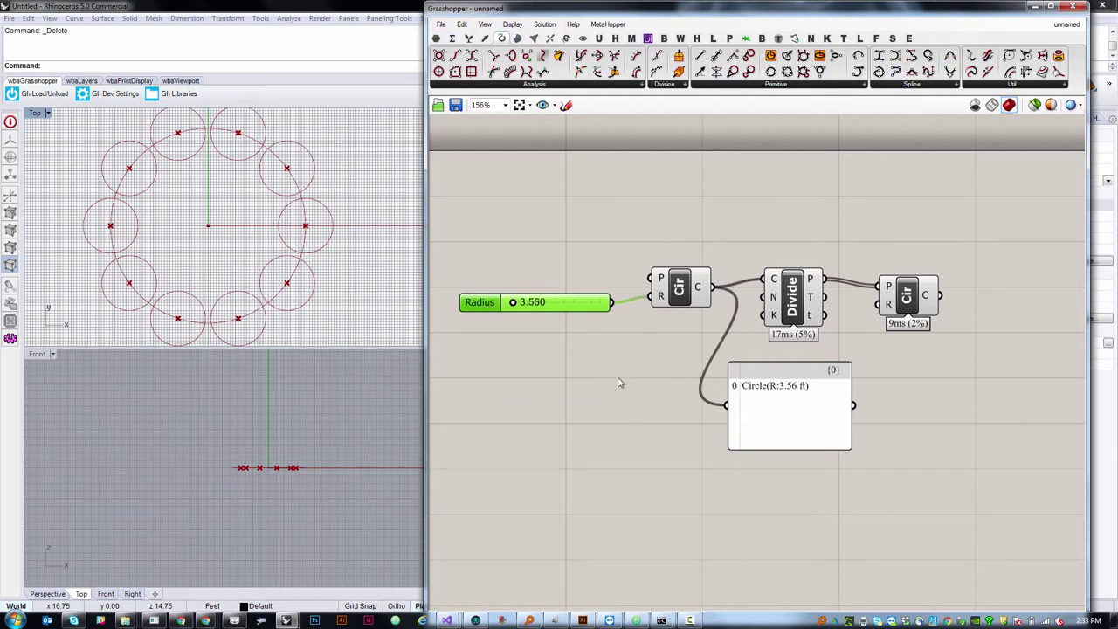
drag(481, 307, 477, 307)
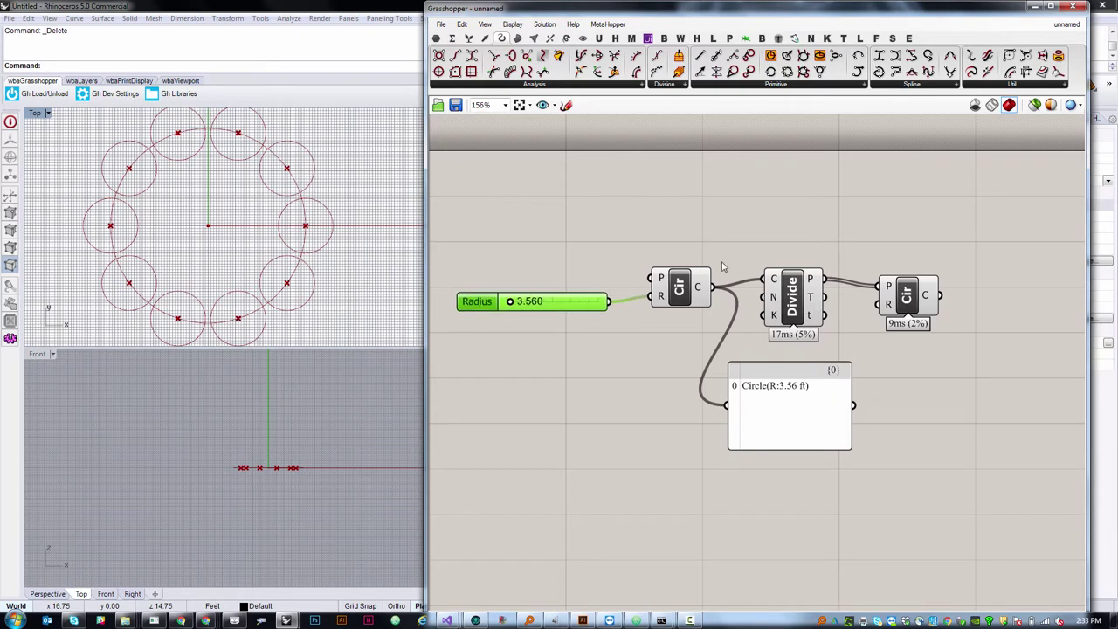
click(548, 359)
click(477, 303)
drag(480, 305, 479, 302)
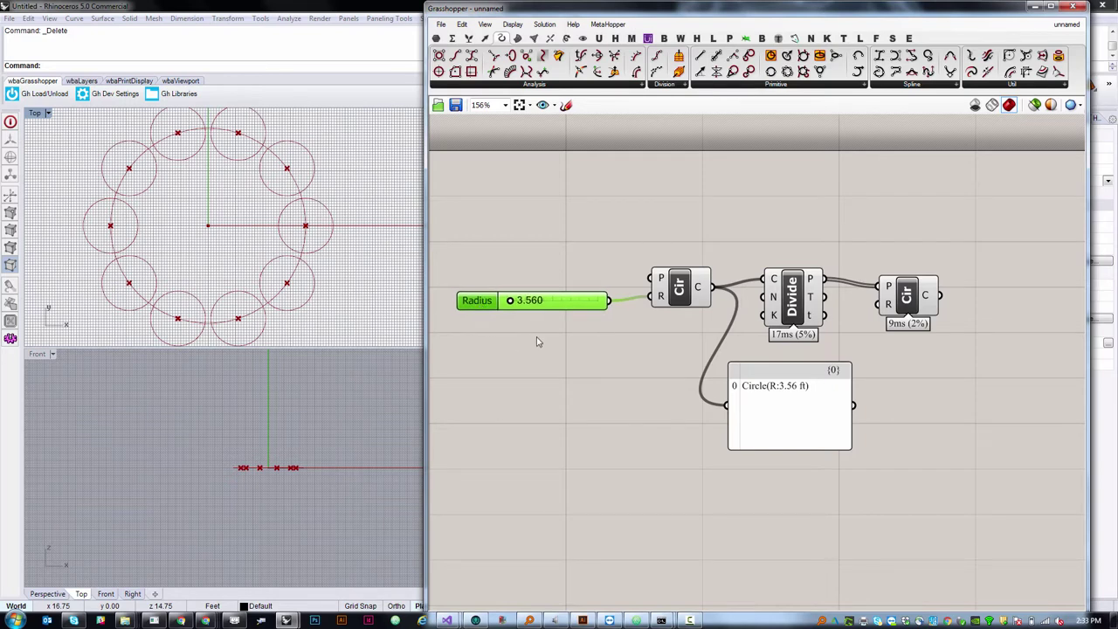
Step: Duplicate the Radius slider and wire the copy into the second Circle's R input
key(ctrl+c)
key(ctrl+v)
mouse_move(476, 309)
mouse_down()
mouse_move(476, 339)
mouse_move(642, 325)
mouse_move(657, 360)
mouse_up()
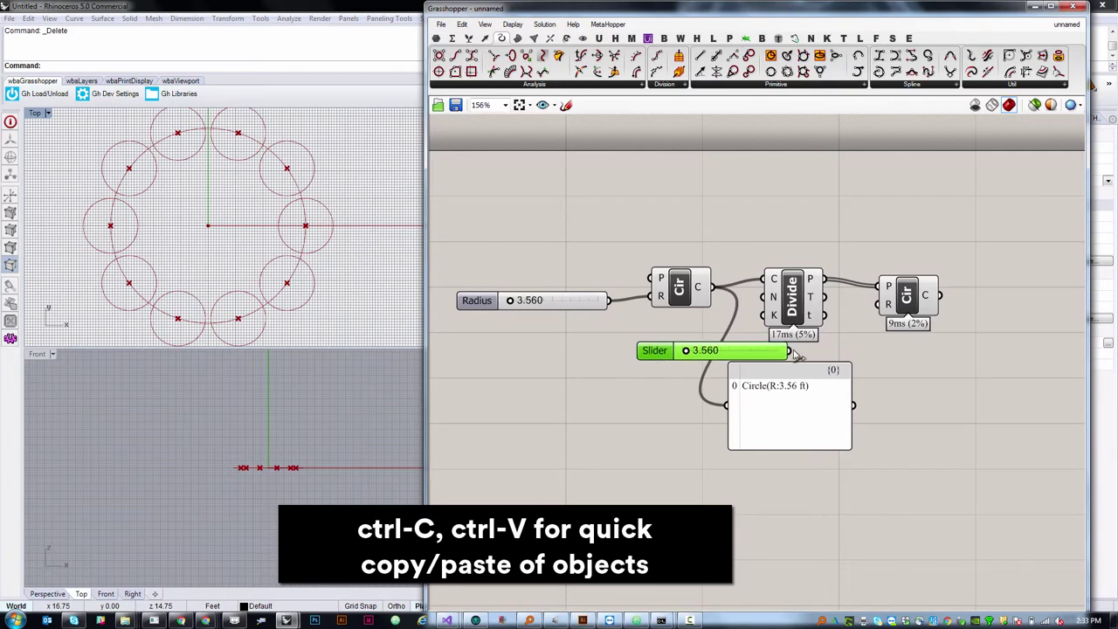
drag(789, 351, 878, 304)
click(716, 387)
Step: Set the copied Radius slider to 2.511 and move it down and right
scroll(716, 376, up, 5)
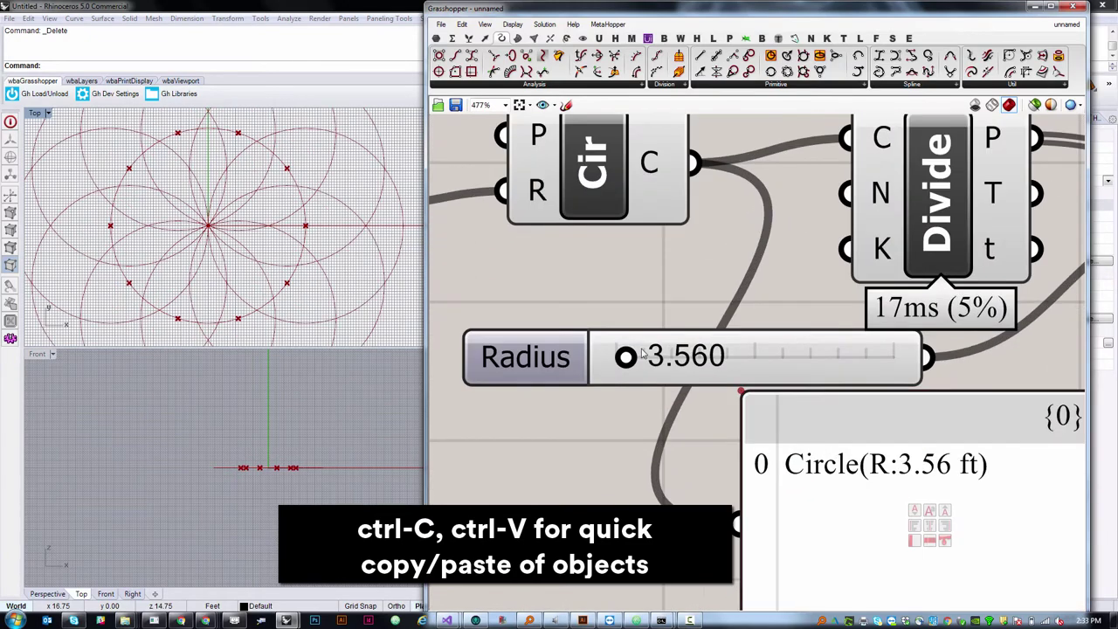
mouse_move(629, 361)
mouse_down()
mouse_move(643, 368)
mouse_move(625, 368)
mouse_up()
scroll(626, 368, down, 6)
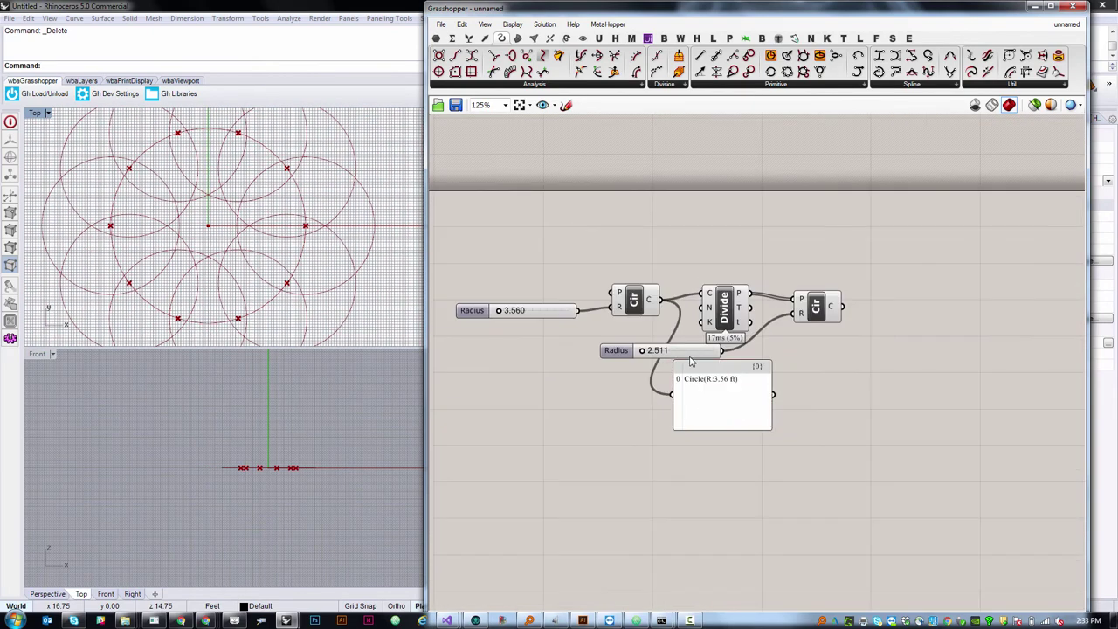
click(638, 356)
click(736, 449)
click(766, 382)
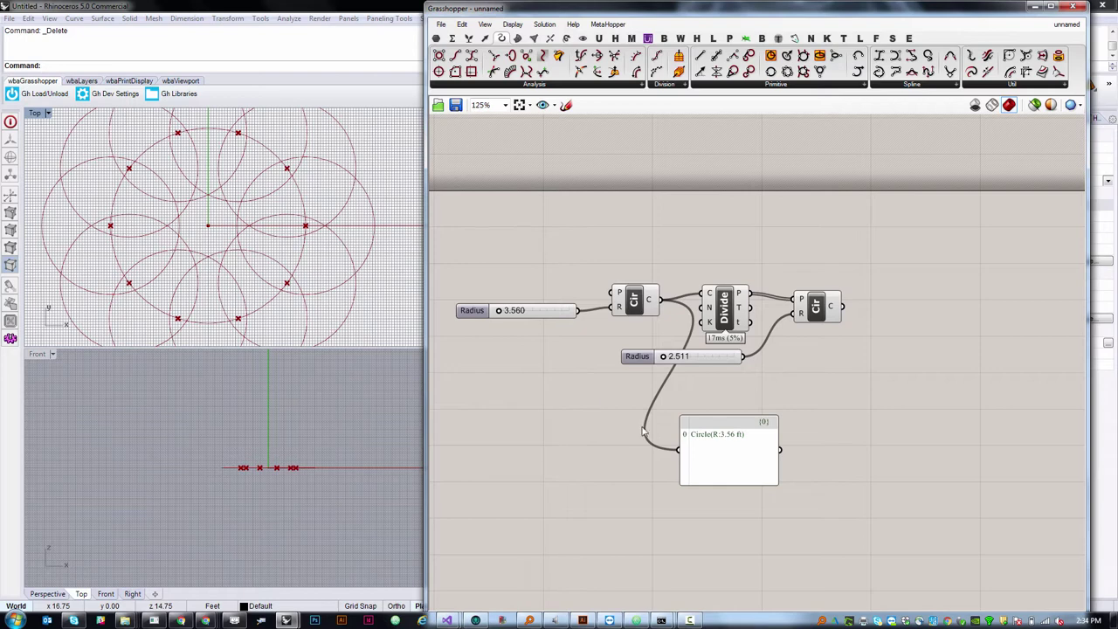
drag(722, 366, 738, 397)
click(578, 366)
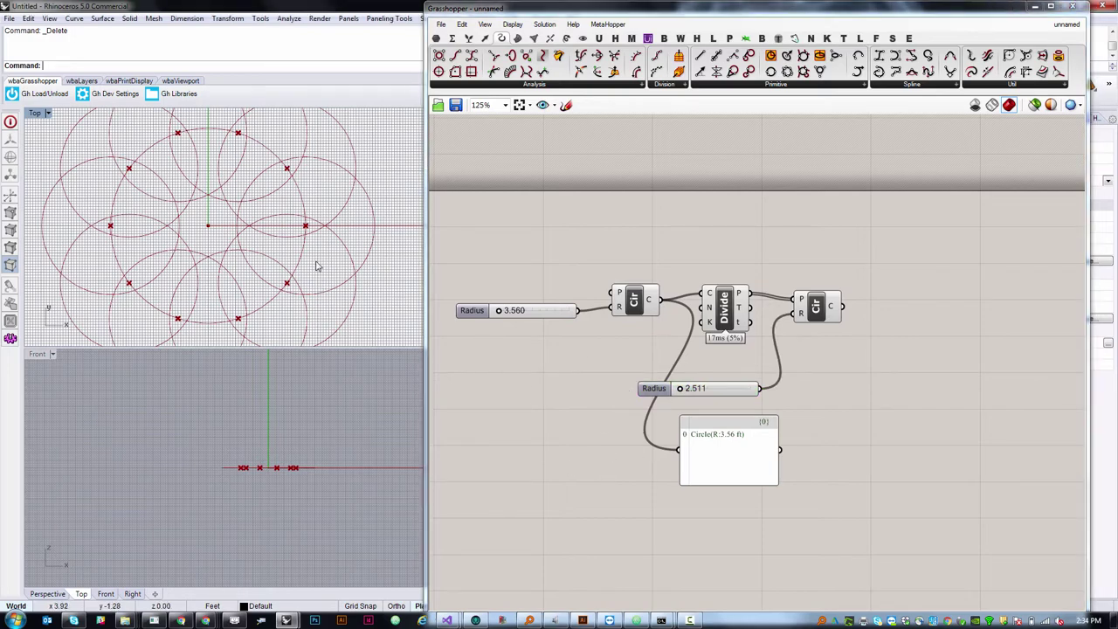
Step: Try other values on the main Radius slider and maximize Rhino's Top viewport
scroll(299, 239, down, 3)
scroll(299, 239, up, 2)
scroll(495, 328, up, 3)
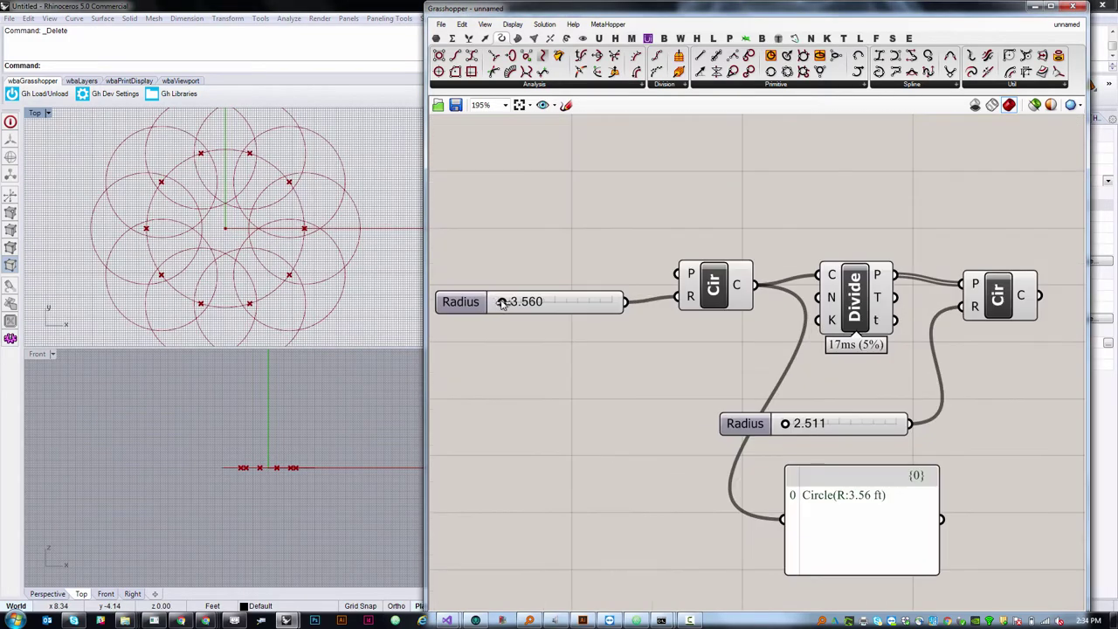
drag(502, 303, 501, 302)
click(353, 258)
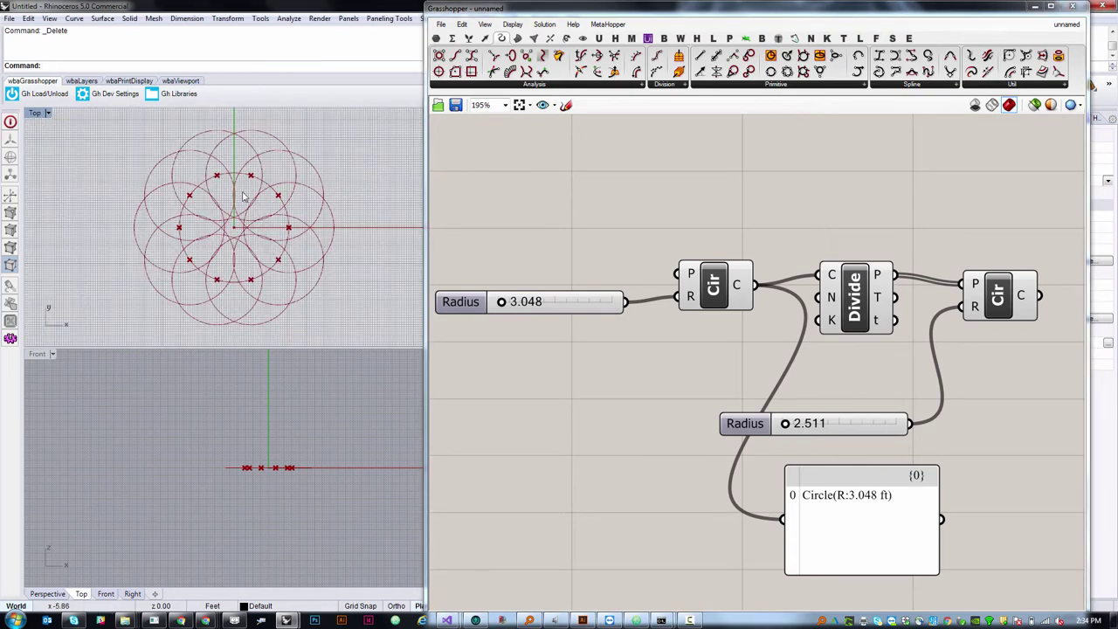
double_click(35, 114)
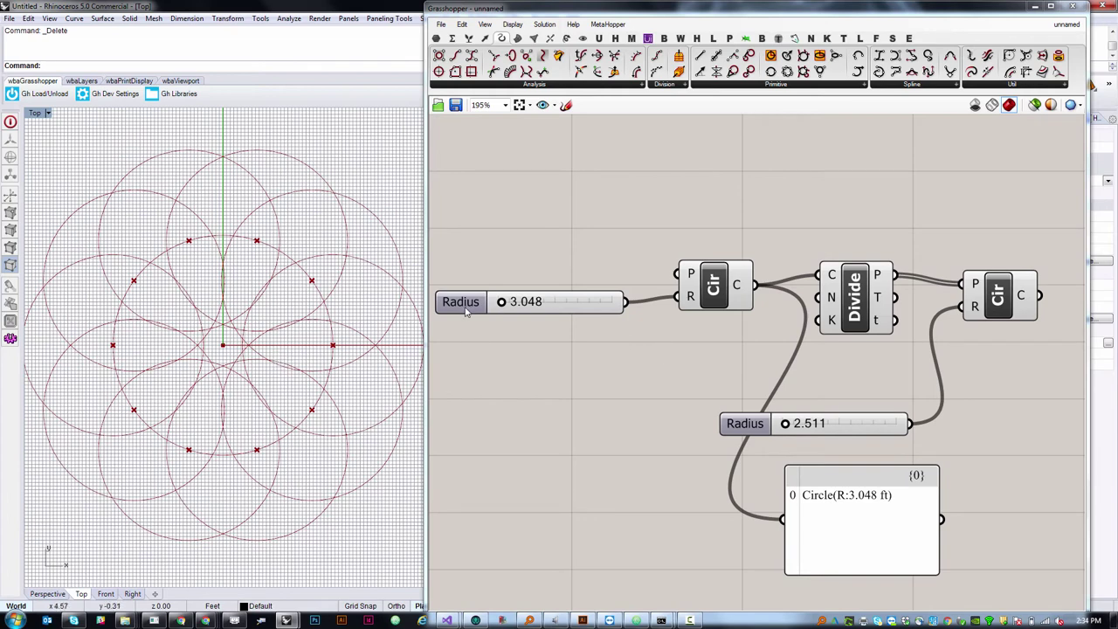
Step: Settle the main Radius slider at 3.048 for a tighter rosette of rings
drag(463, 310, 469, 307)
click(519, 360)
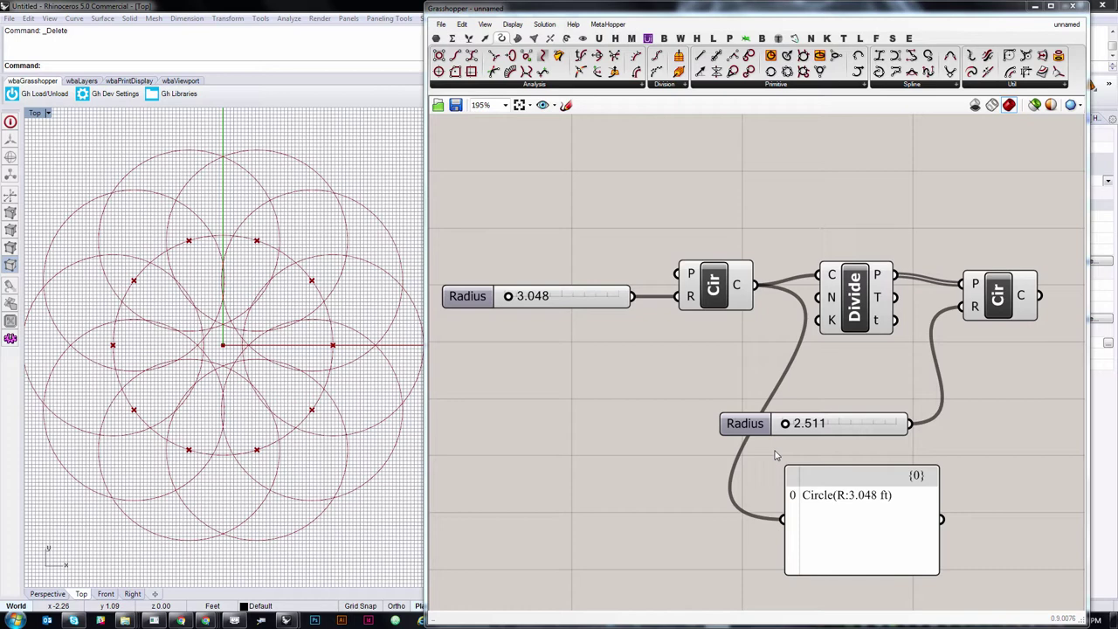
click(183, 382)
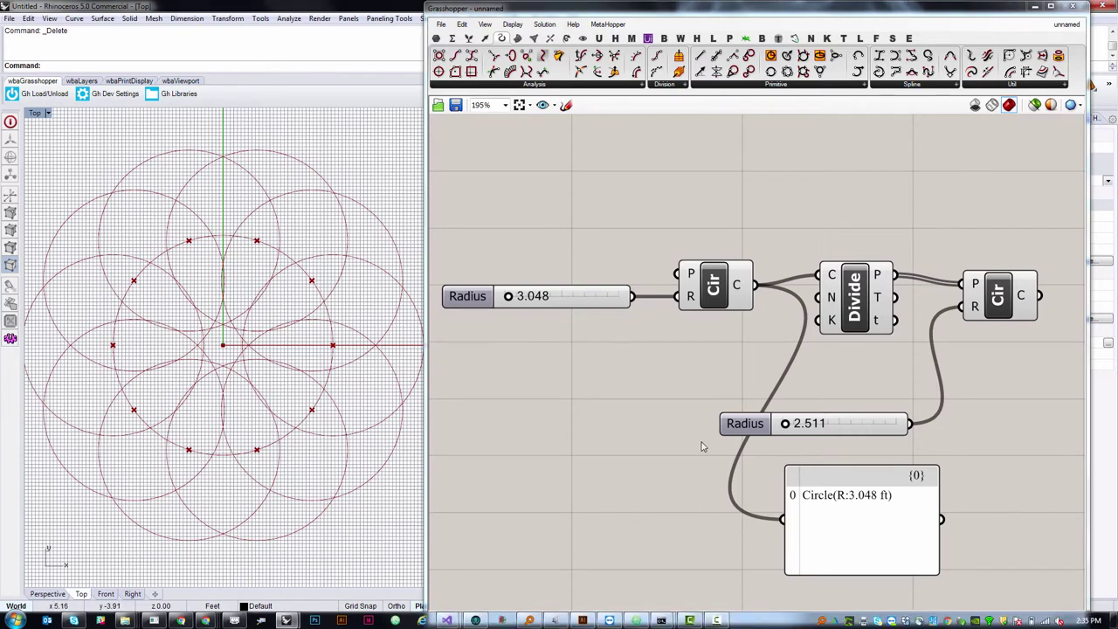
click(655, 426)
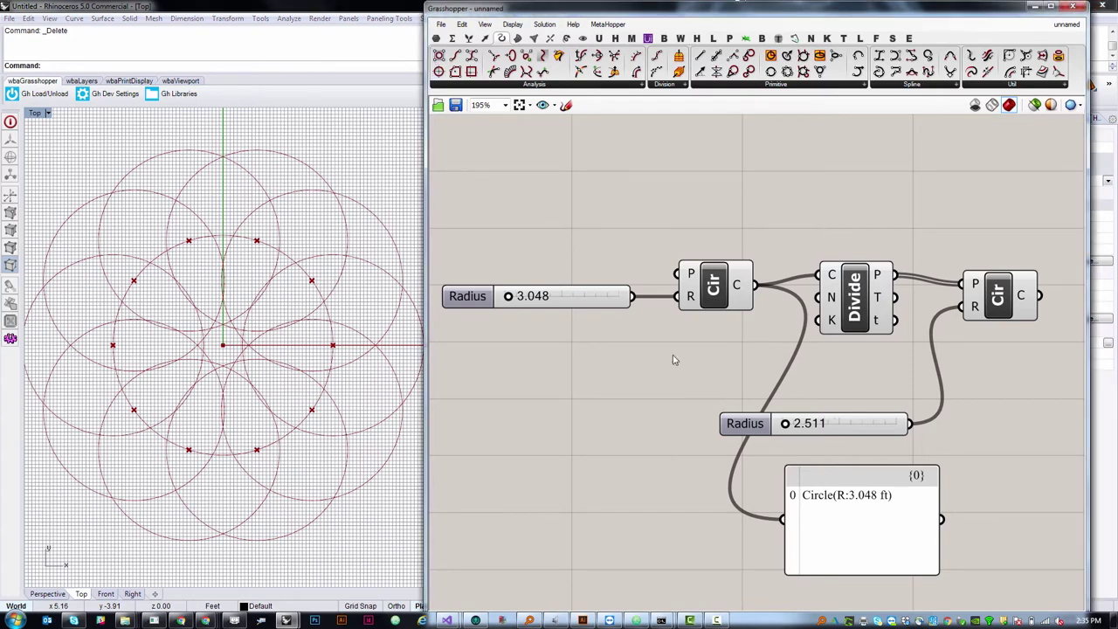
Step: Start saving the definition, cancel, then browse the 1.1 - Intro folder in the Open dialog
click(439, 25)
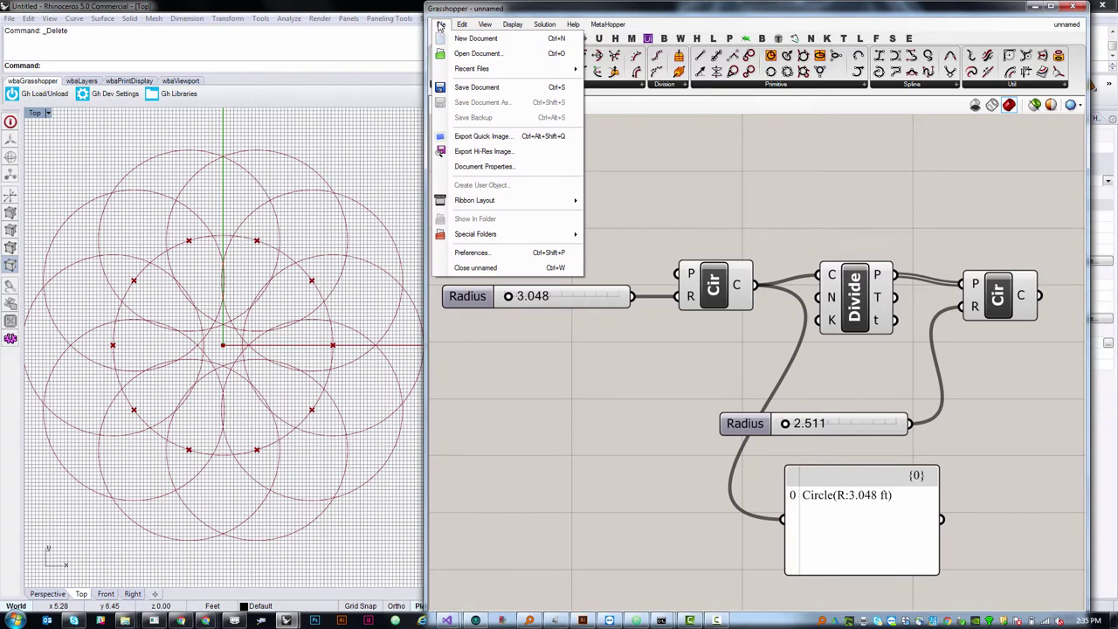
click(476, 86)
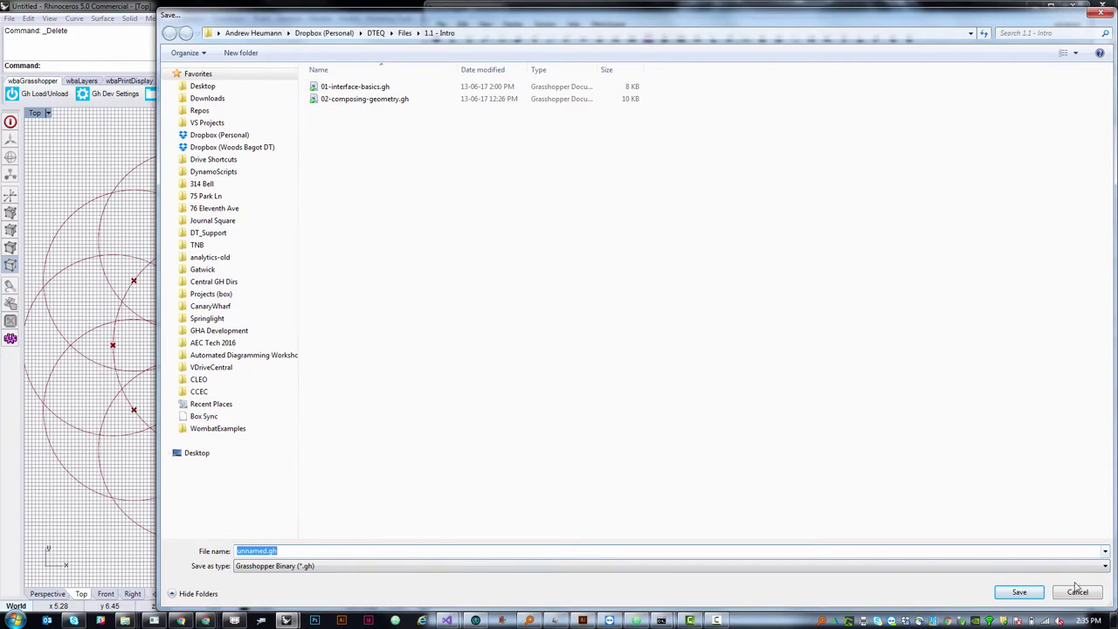
click(1077, 591)
click(441, 24)
click(471, 54)
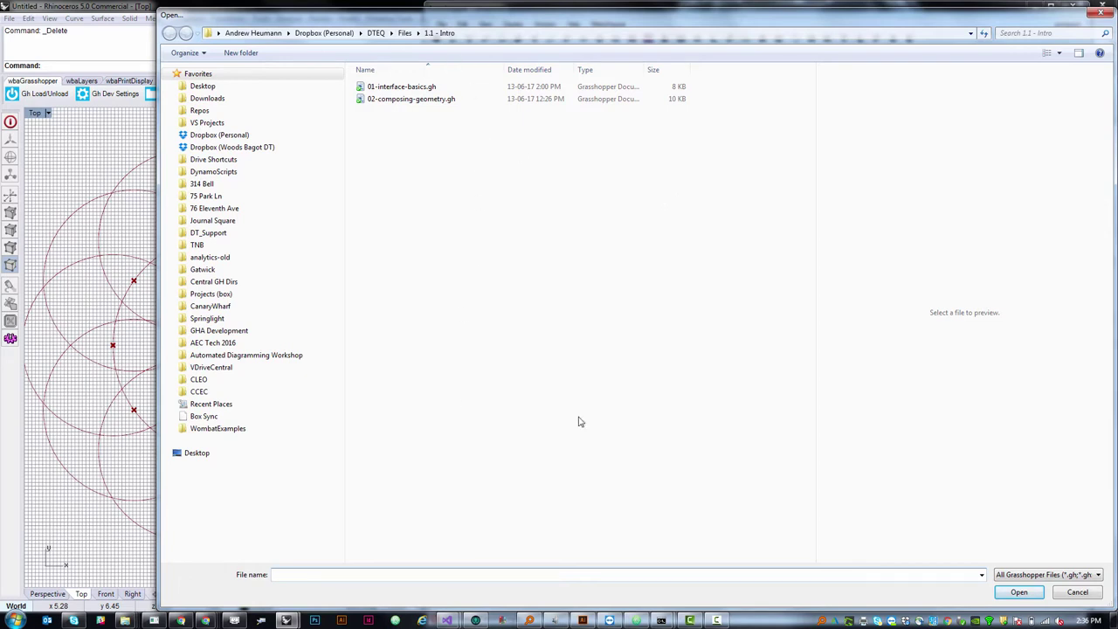
Step: Open 02-composing-geometry.gh, dismissing the recovery prompt
click(384, 102)
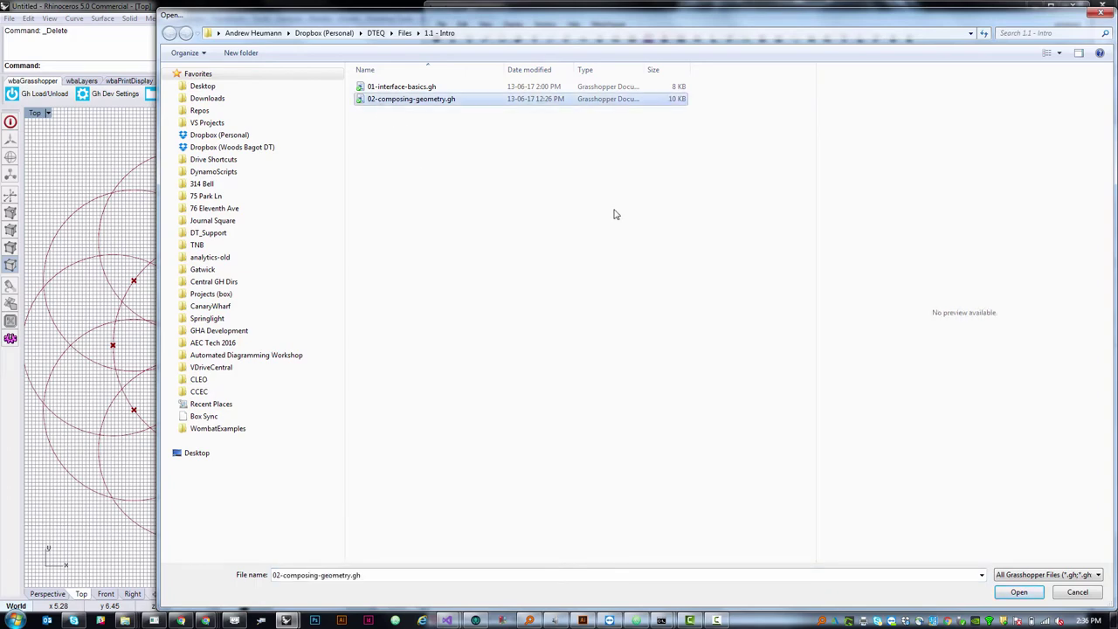
click(1016, 593)
click(839, 292)
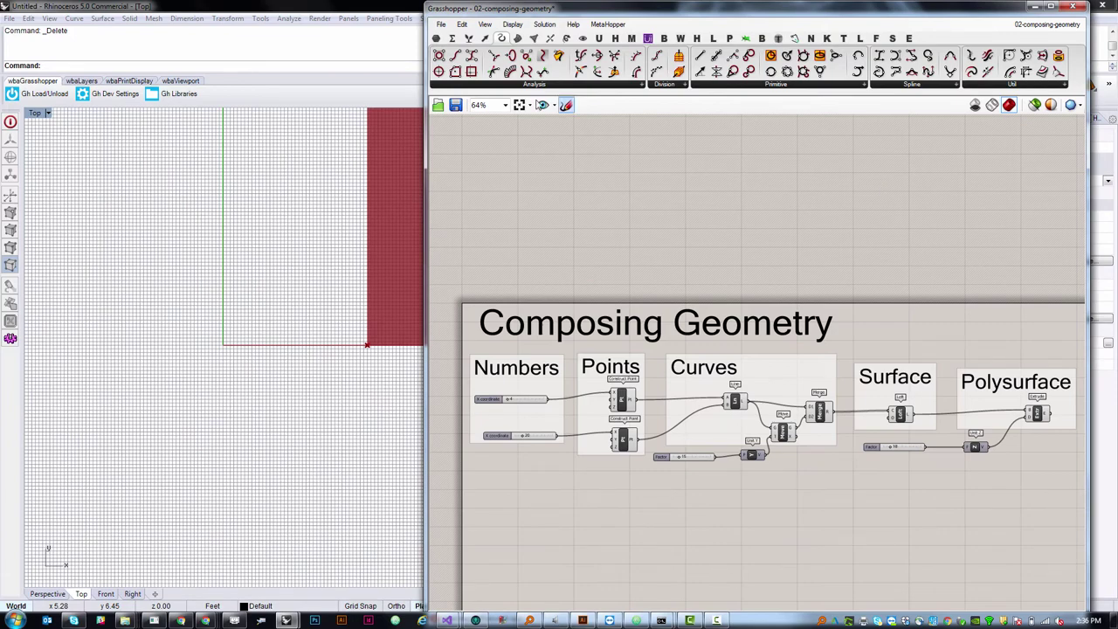
Step: Open 01-interface-basics.gh instead, dismissing the Last Chance Recovery dialog
click(441, 24)
click(477, 53)
click(409, 87)
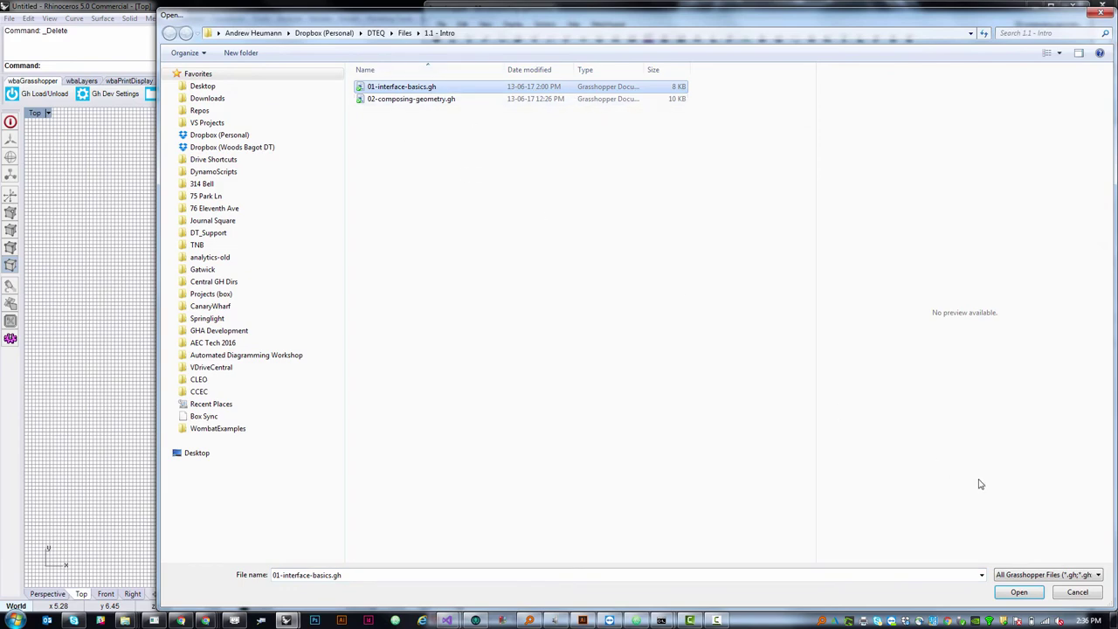
click(1020, 592)
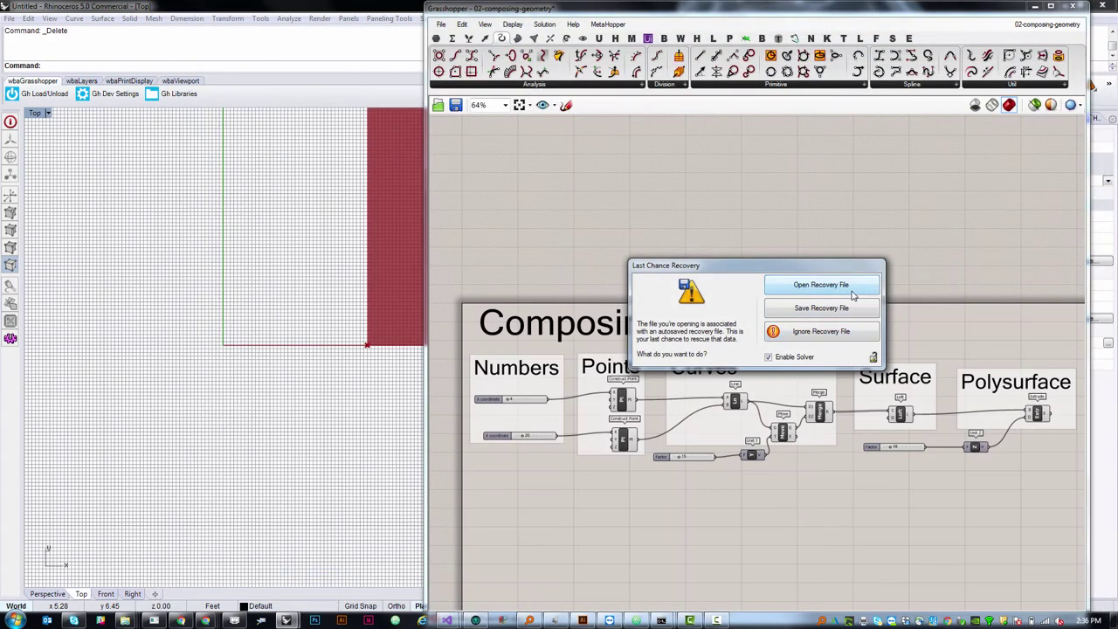
click(821, 285)
Step: Use File > New Document to get an unnamed definition with an empty canvas
scroll(674, 175, up, 1)
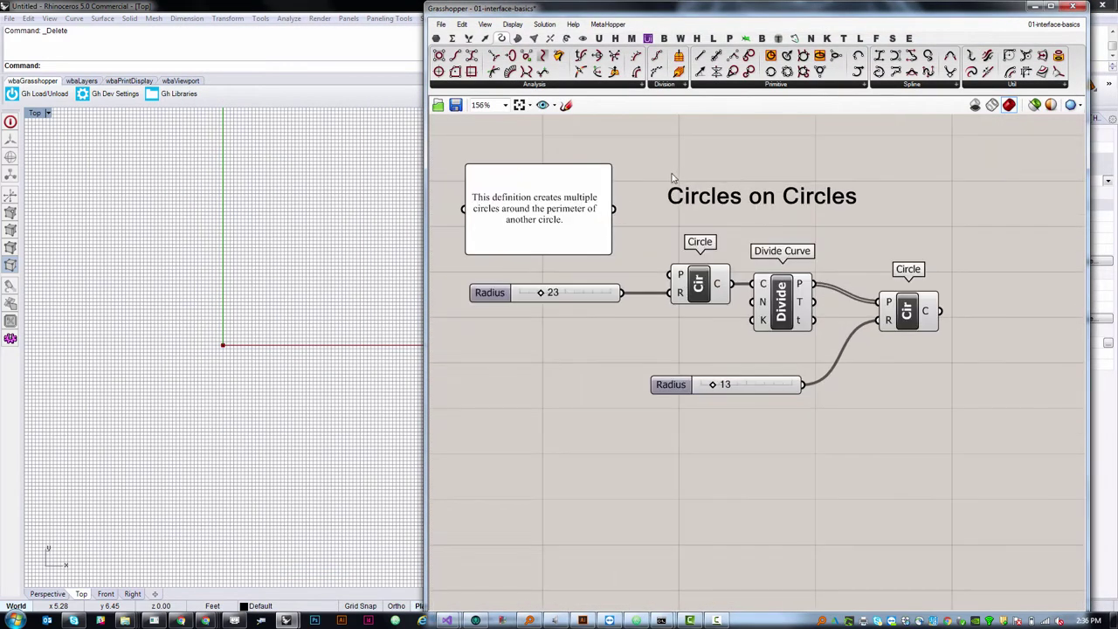
mouse_move(718, 303)
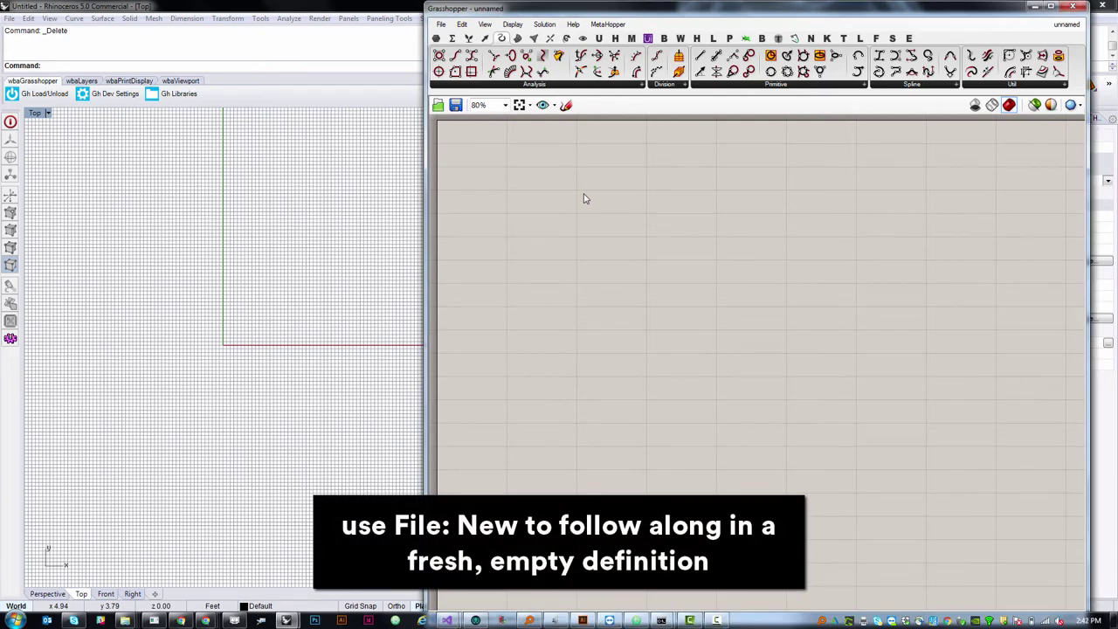
click(442, 24)
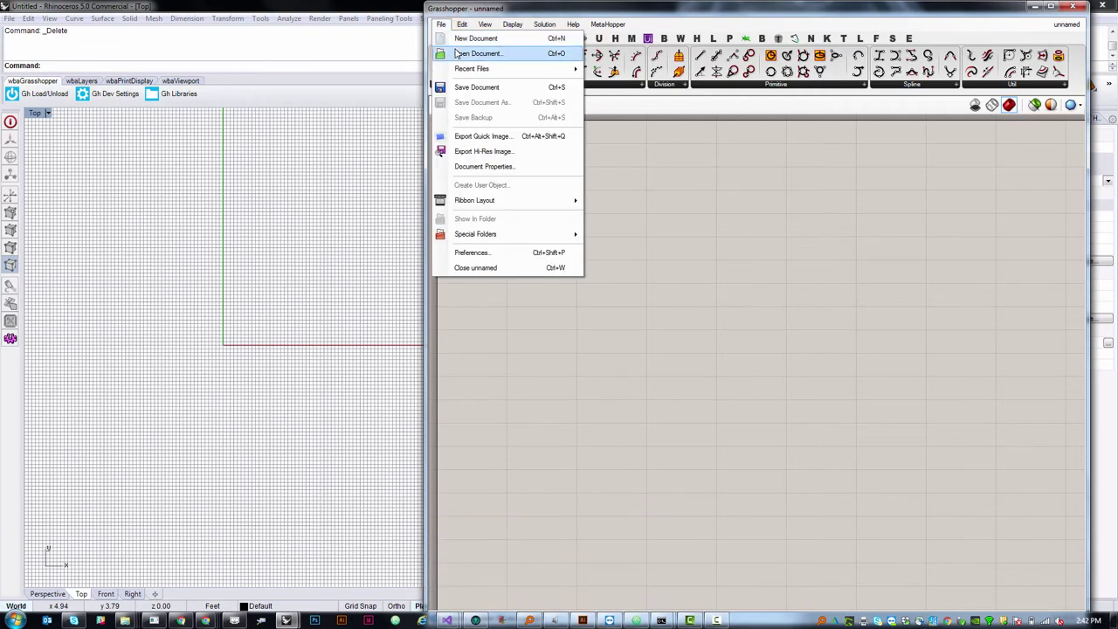
click(471, 53)
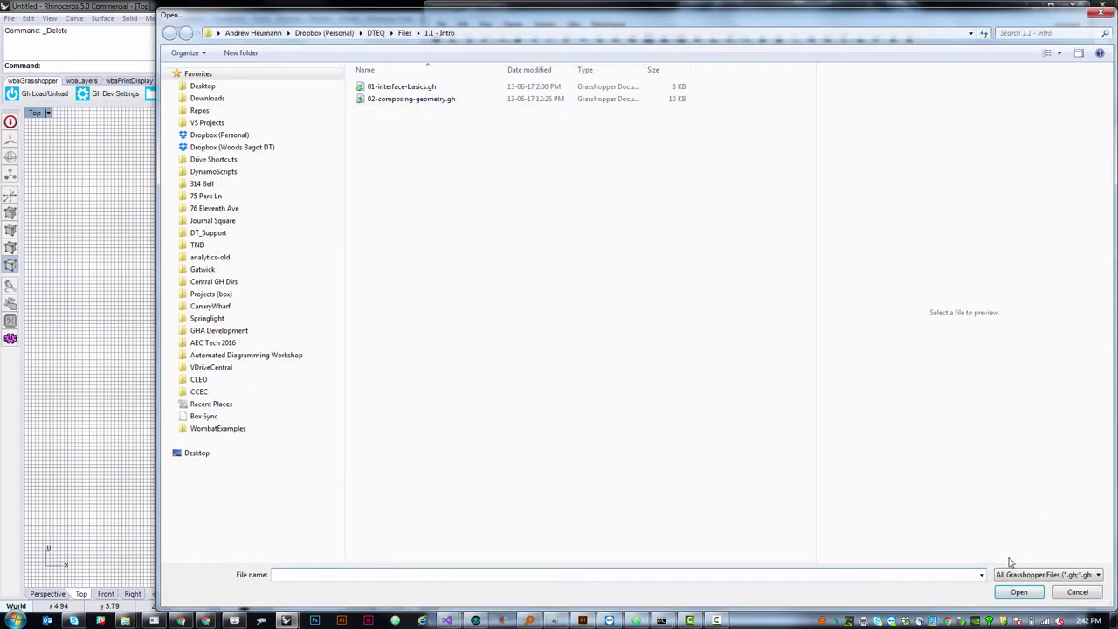
click(1080, 593)
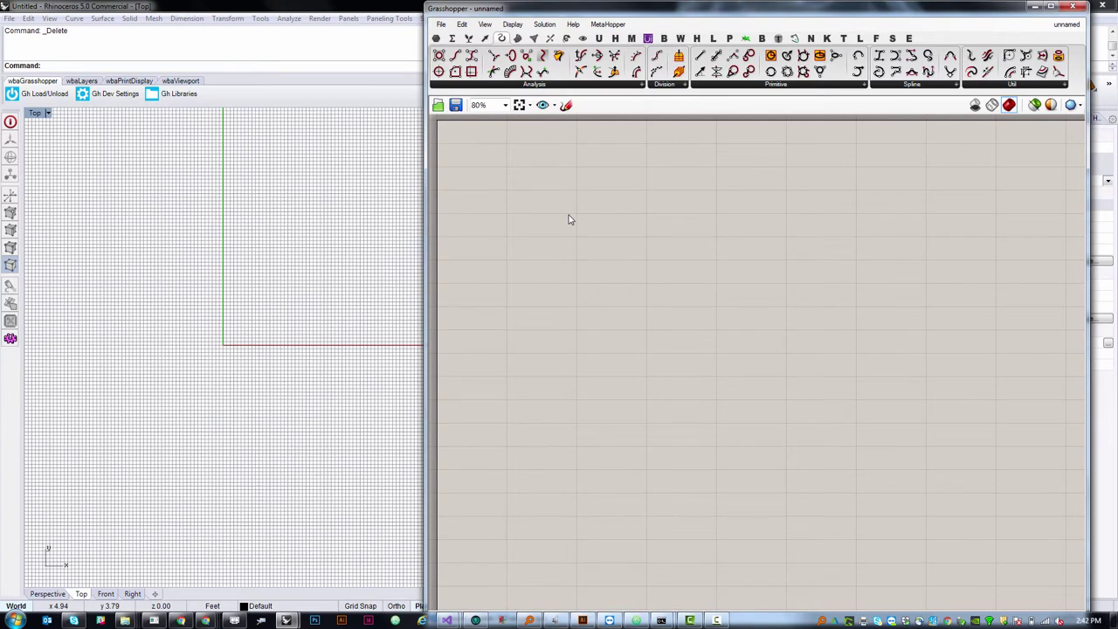
Step: Place a Number Slider from the Params tab and set its maximum to 10
click(436, 38)
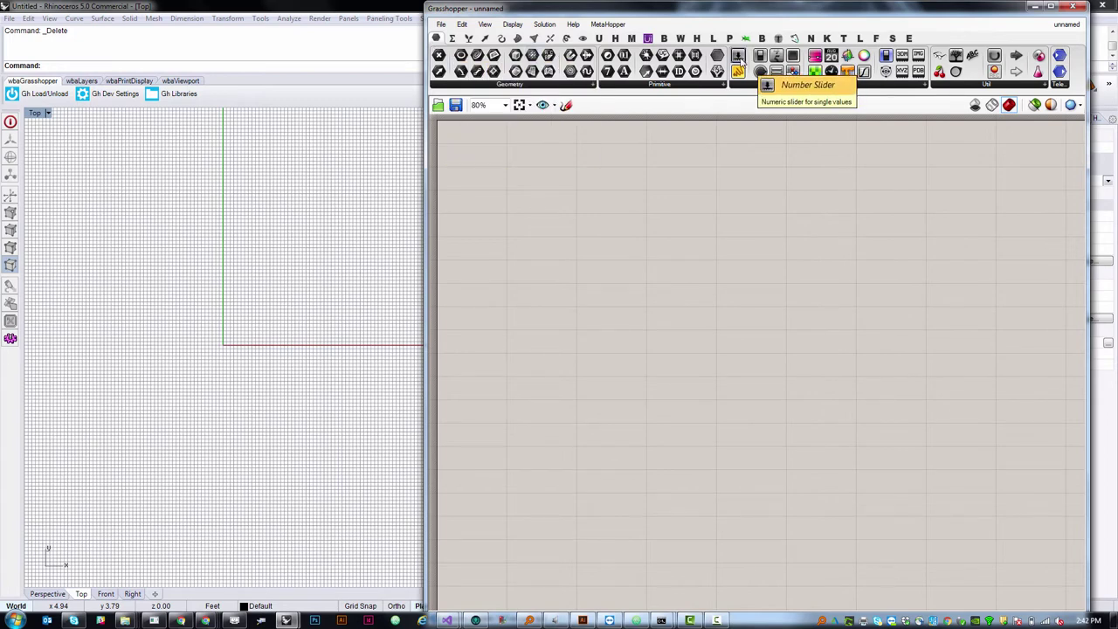
drag(745, 60, 551, 218)
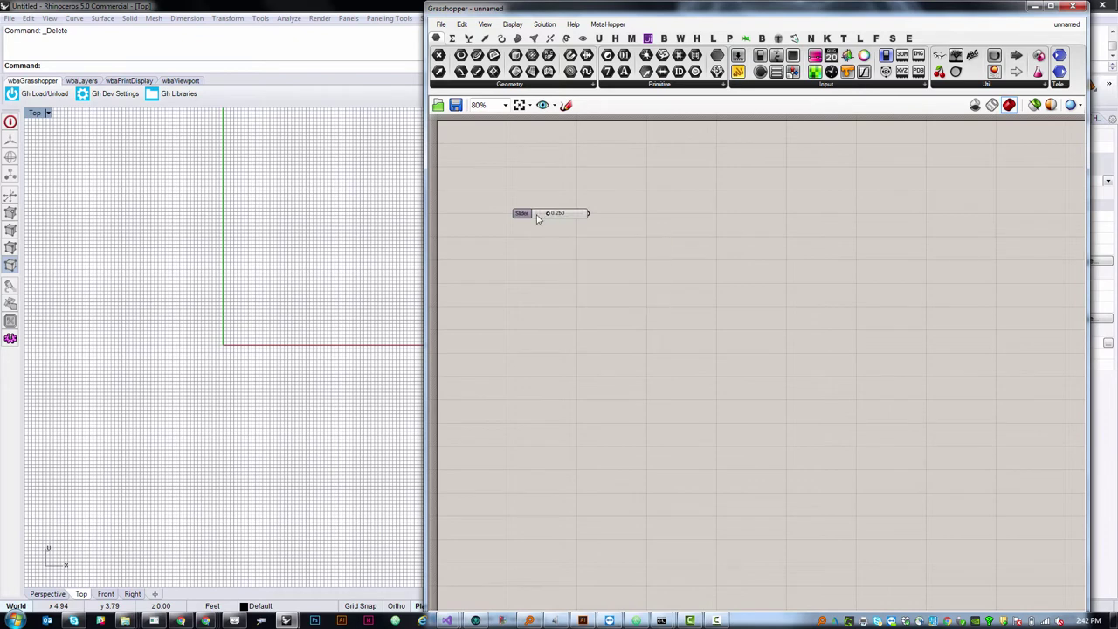
right_click(538, 219)
click(552, 269)
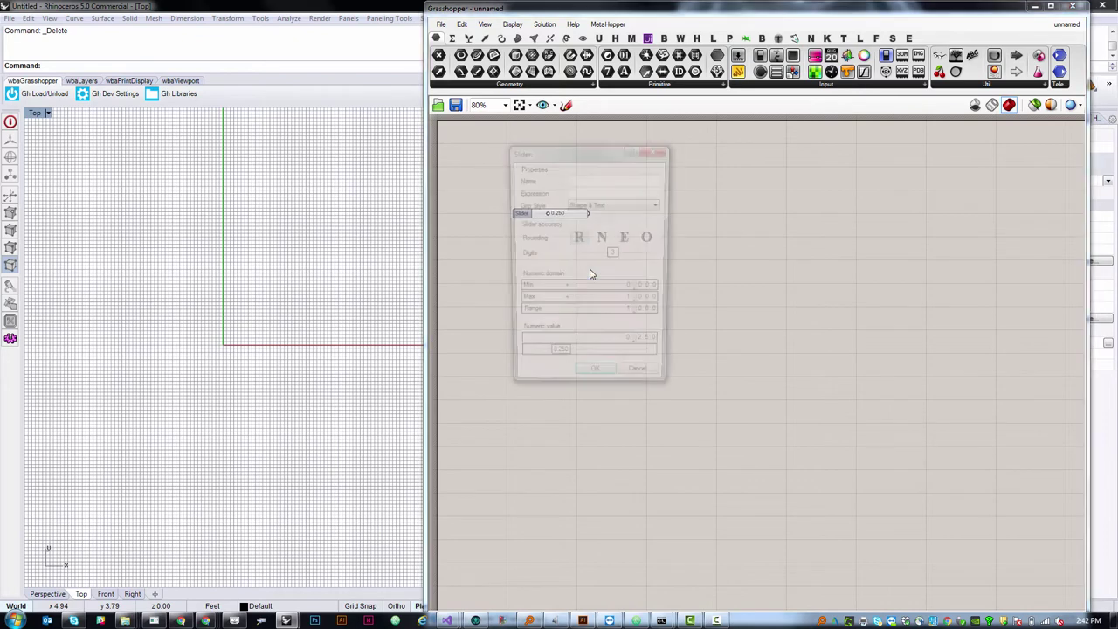
double_click(642, 302)
text(10)
click(644, 302)
click(596, 382)
Step: Alt-drag a duplicate slider, reading 0.250 with max 10, directly below the first
click(521, 218)
alt+drag(520, 220, 524, 257)
click(522, 219)
click(521, 253)
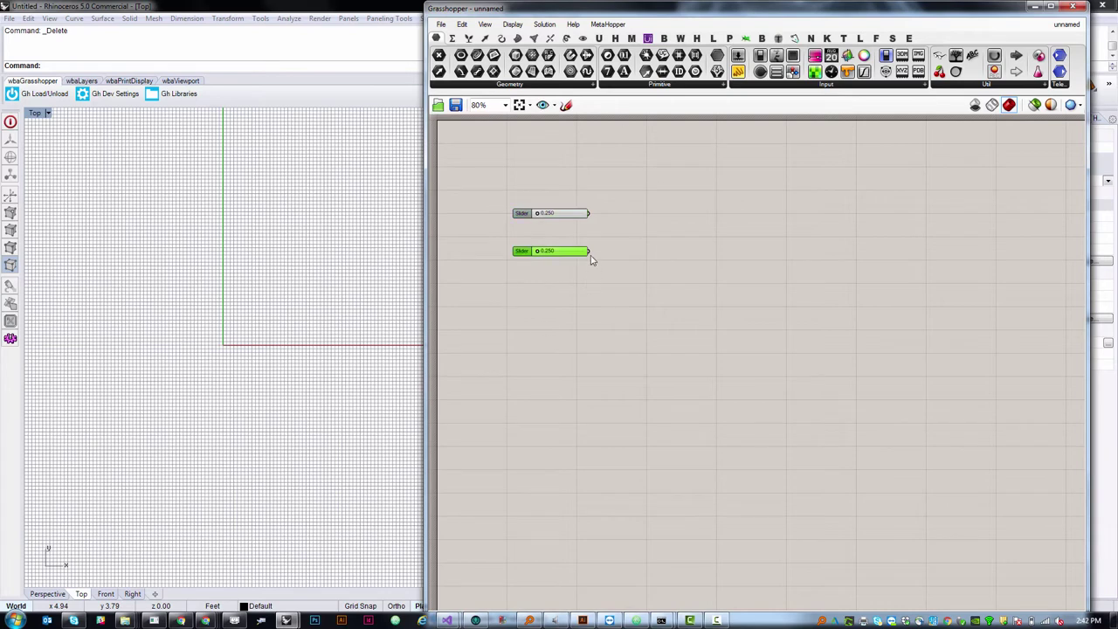
click(599, 256)
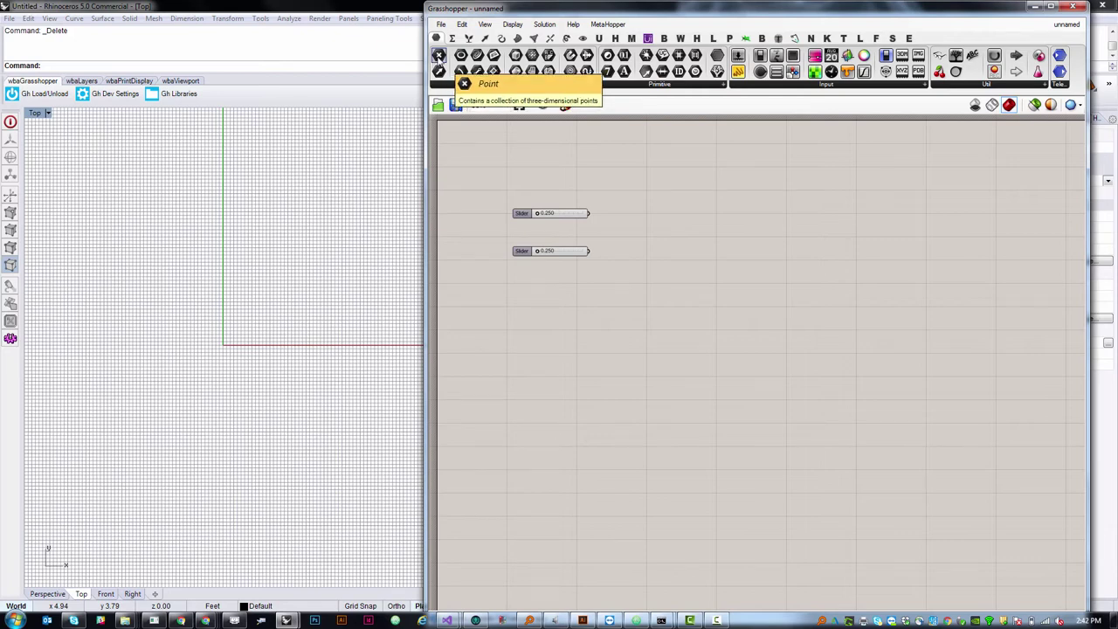
Step: Drag Construct Point from the Vector tab's Point group onto the canvas
click(485, 40)
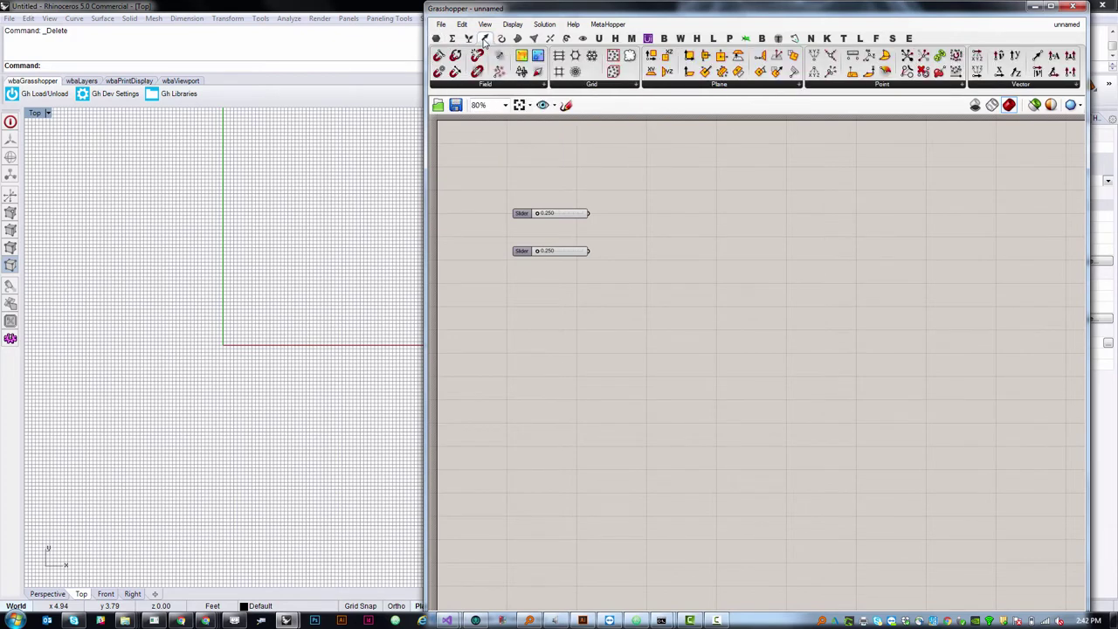
click(880, 87)
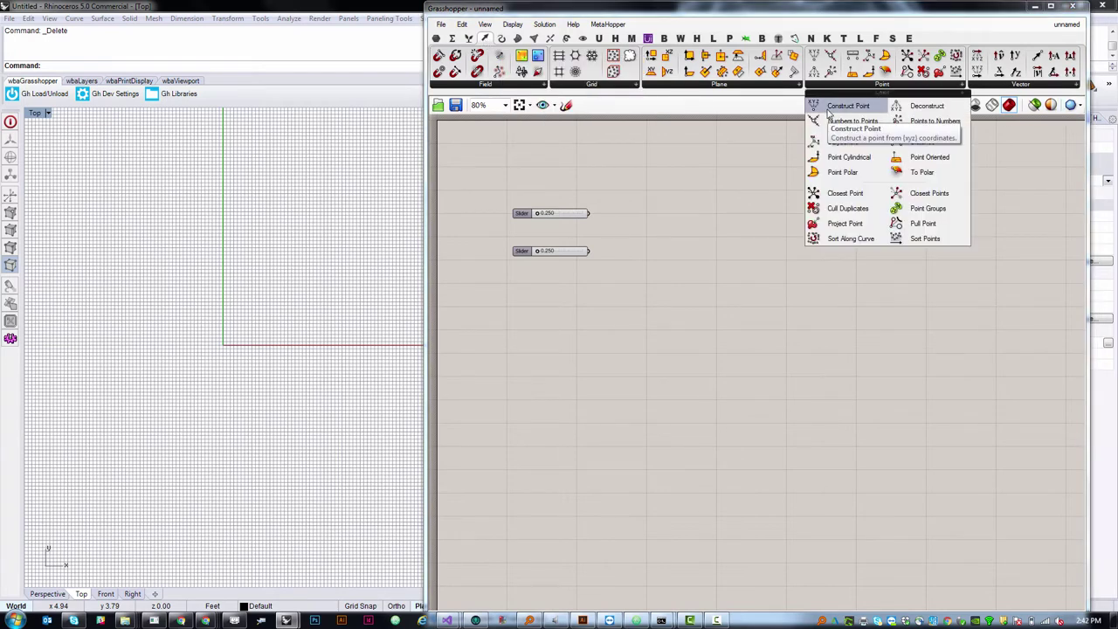
drag(828, 112, 700, 226)
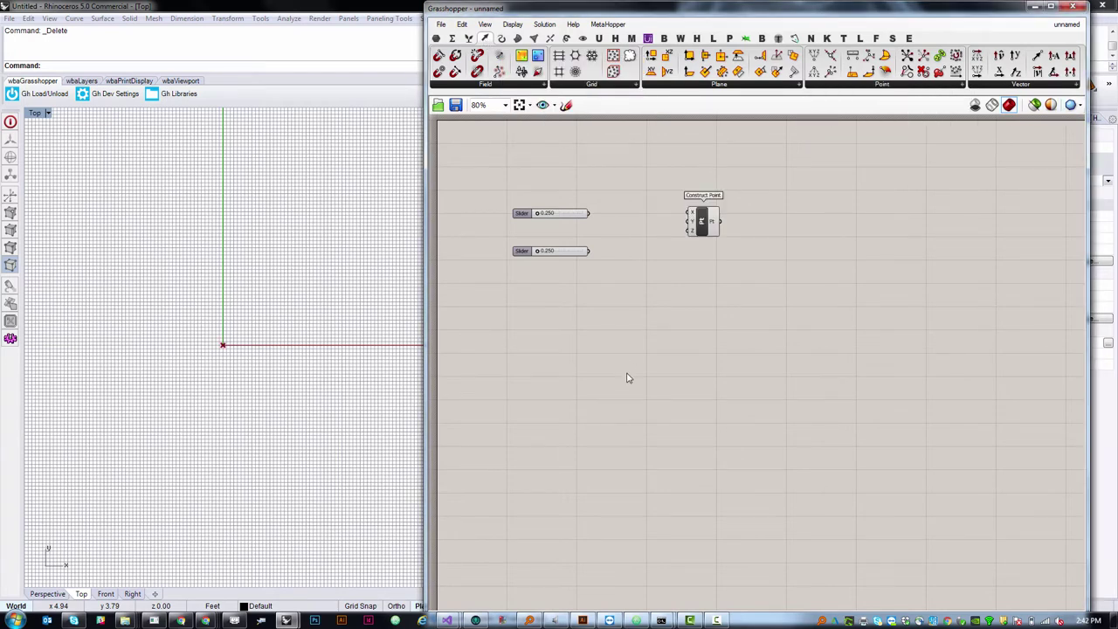
click(702, 226)
Step: Nudge the Construct Point component slightly up and left beside the two sliders
scroll(701, 229, up, 4)
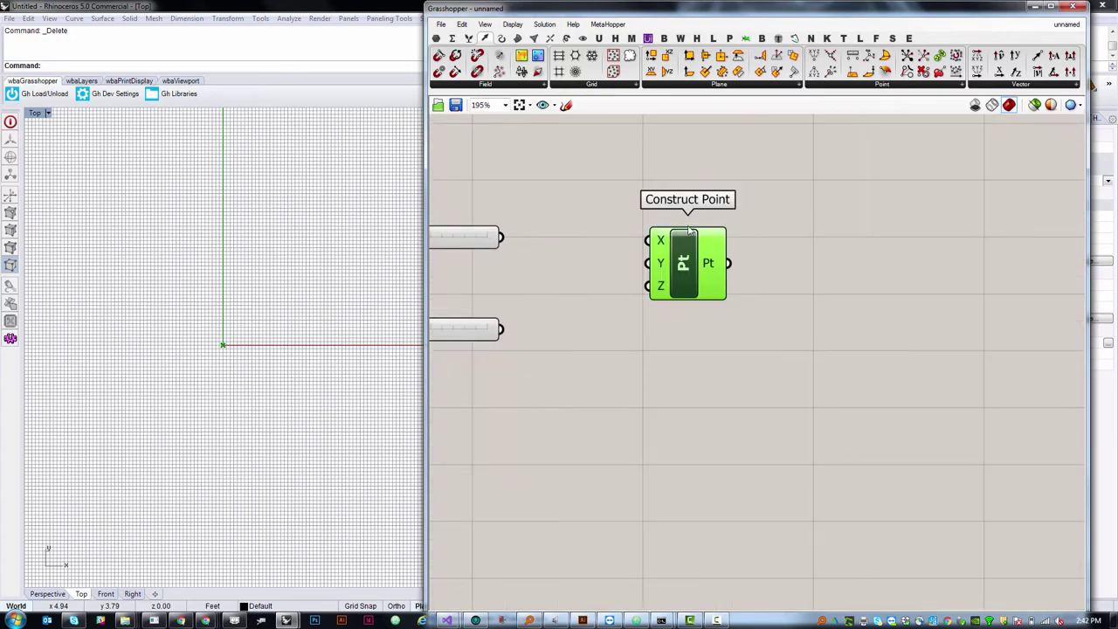
scroll(669, 297, down, 3)
scroll(775, 172, down, 2)
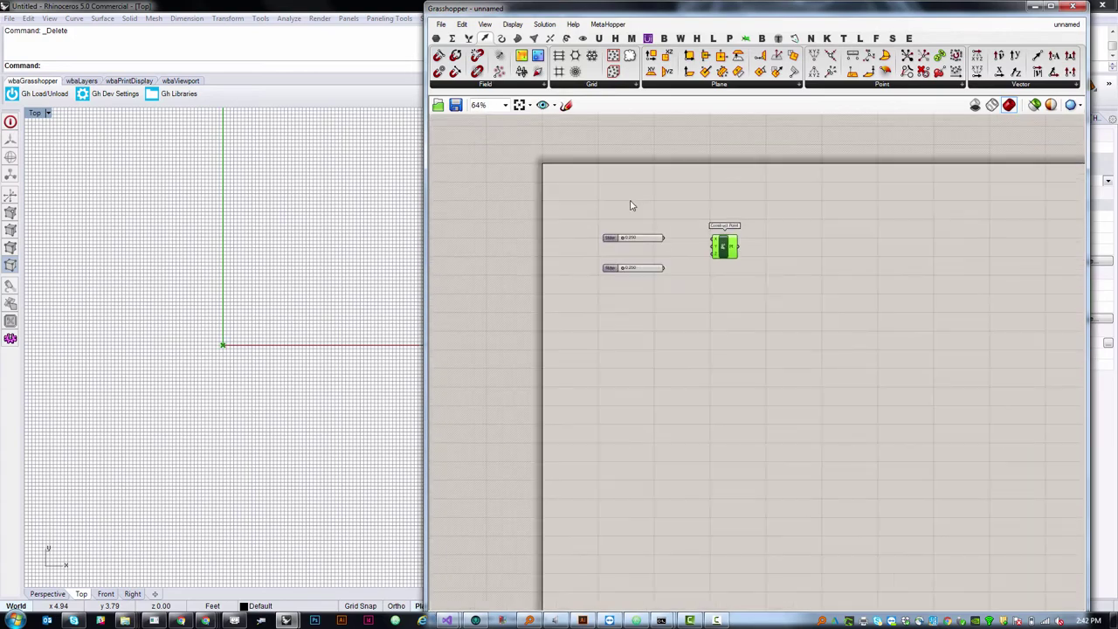
scroll(652, 277, up, 4)
scroll(632, 292, up, 1)
scroll(640, 302, down, 1)
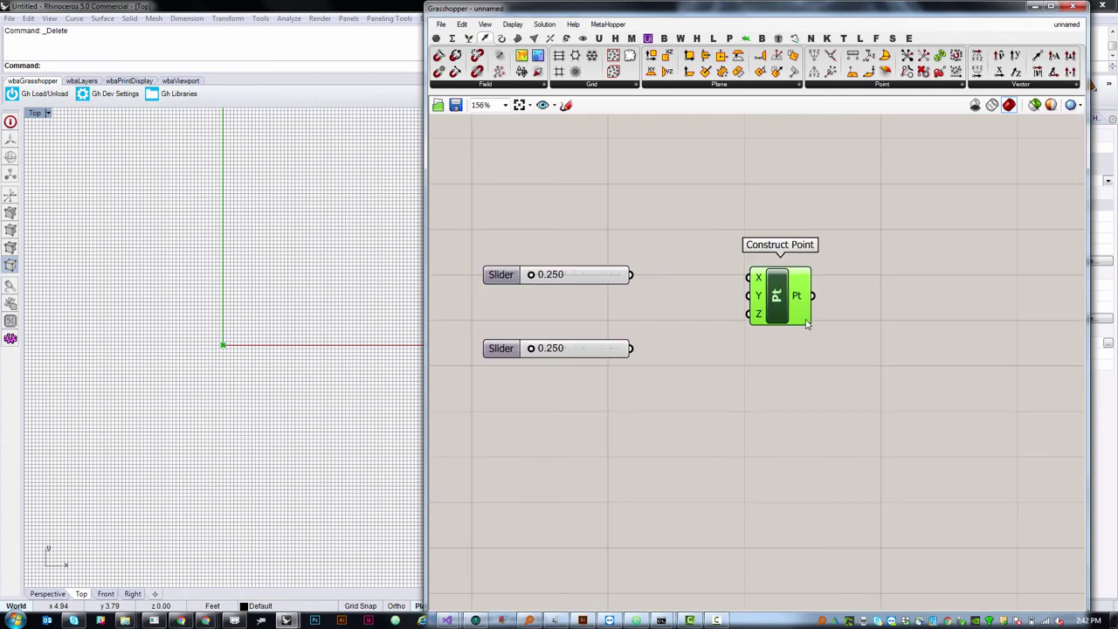
click(793, 346)
mouse_move(796, 306)
mouse_down()
mouse_move(788, 252)
mouse_move(765, 303)
mouse_move(797, 290)
mouse_move(784, 300)
mouse_up()
click(792, 376)
click(779, 376)
click(743, 427)
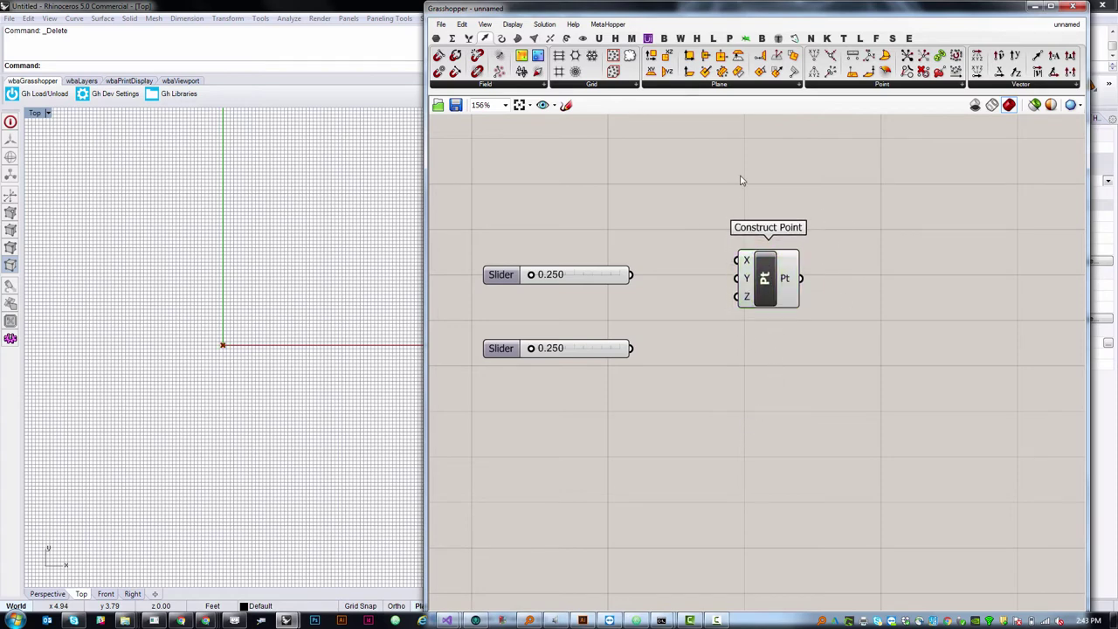
Step: Add a Construct Point via canvas search 'construct point', delete it, and move the original nearer the sliders
double_click(731, 409)
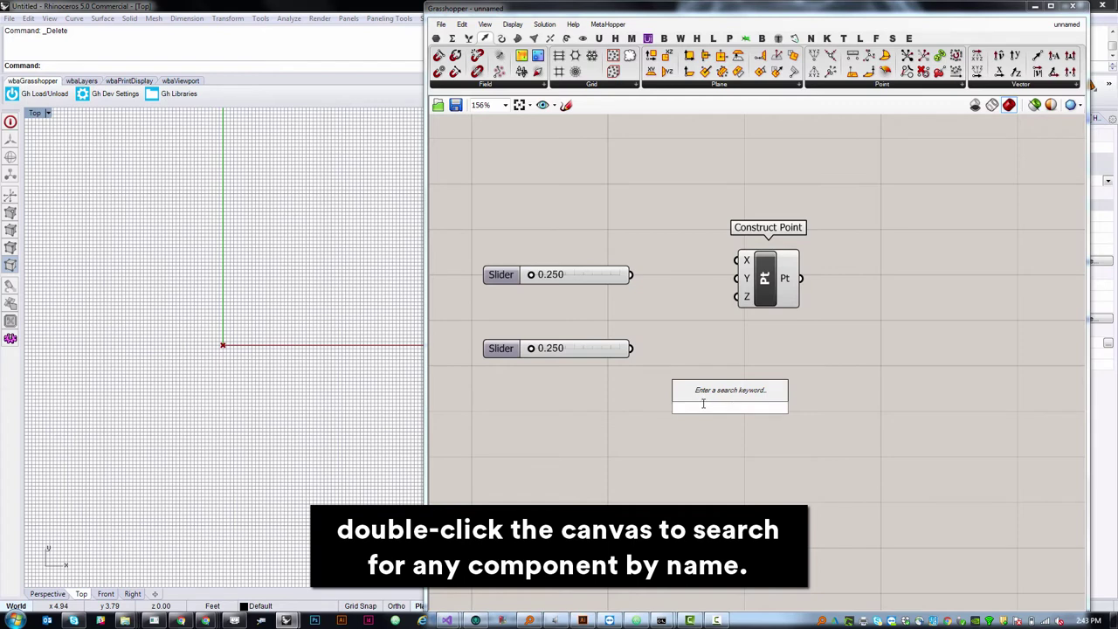
text(construct)
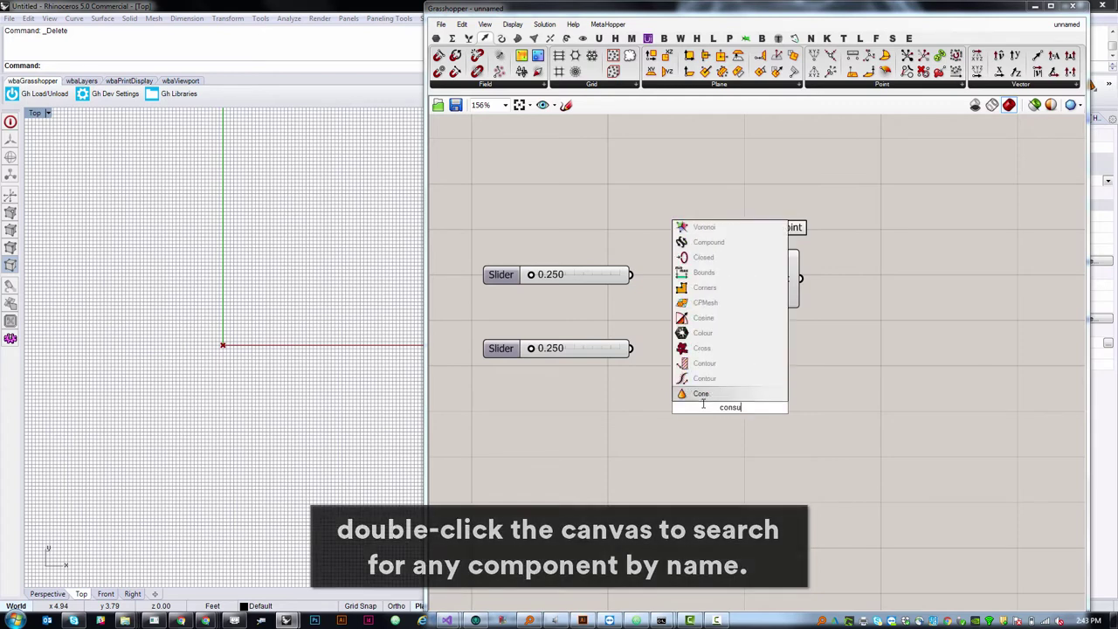
text( point)
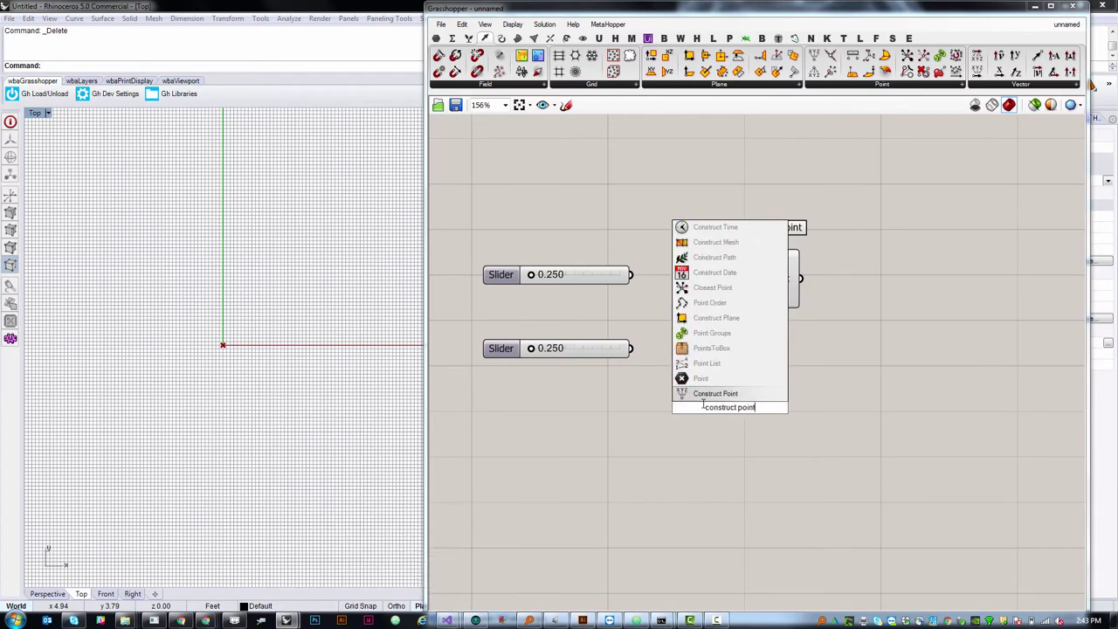
key(Return)
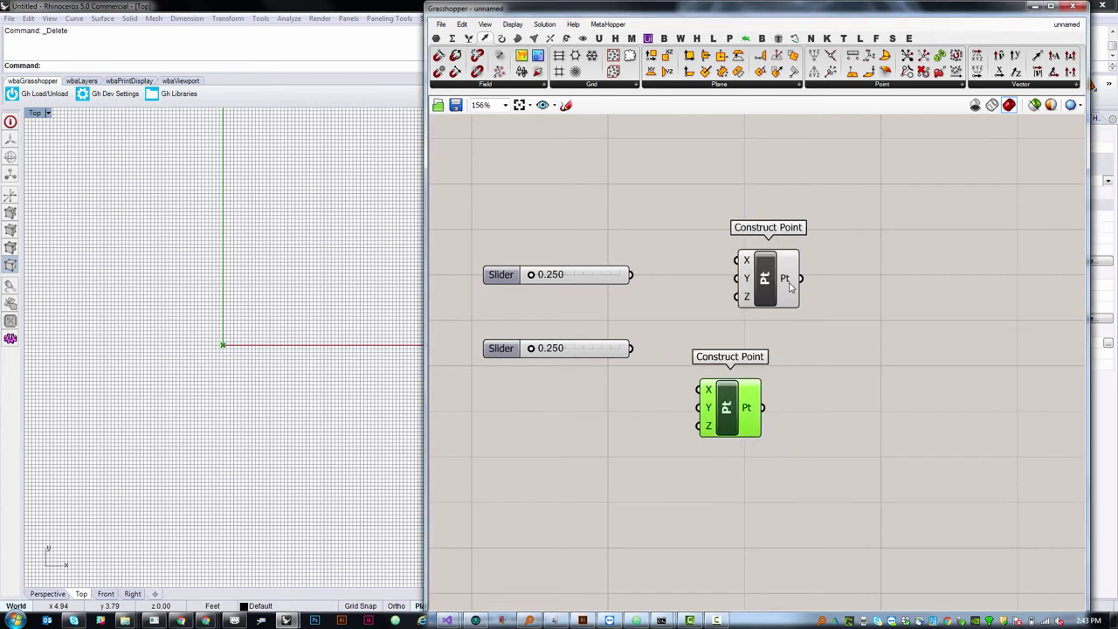
key(Delete)
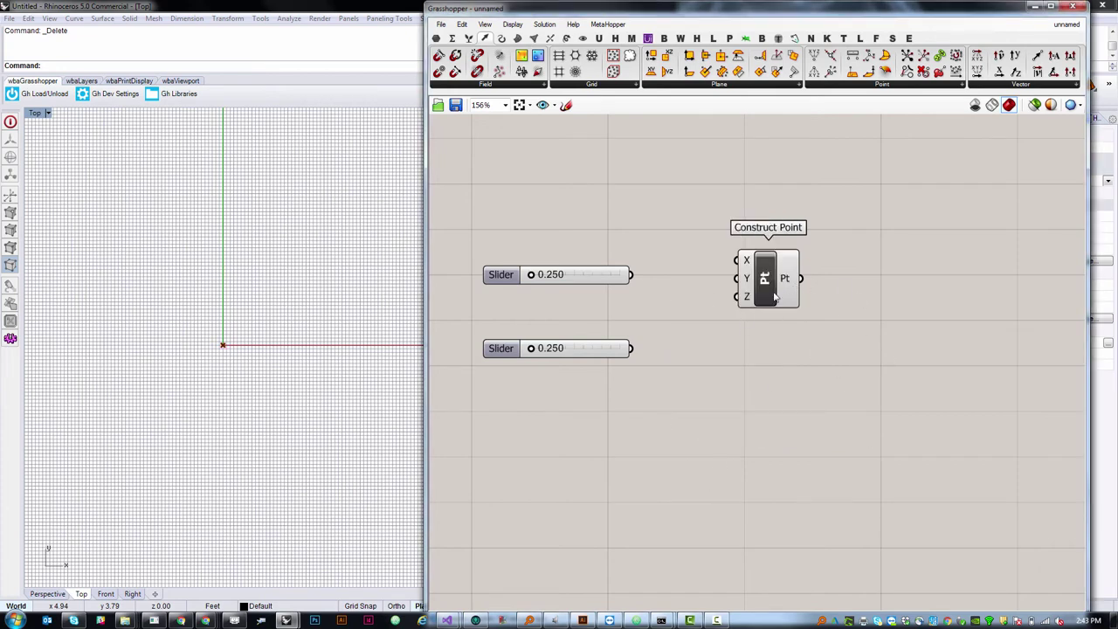
drag(789, 286, 739, 298)
Step: Wire the first slider into Construct Point's X input and set it to 2.170
click(716, 363)
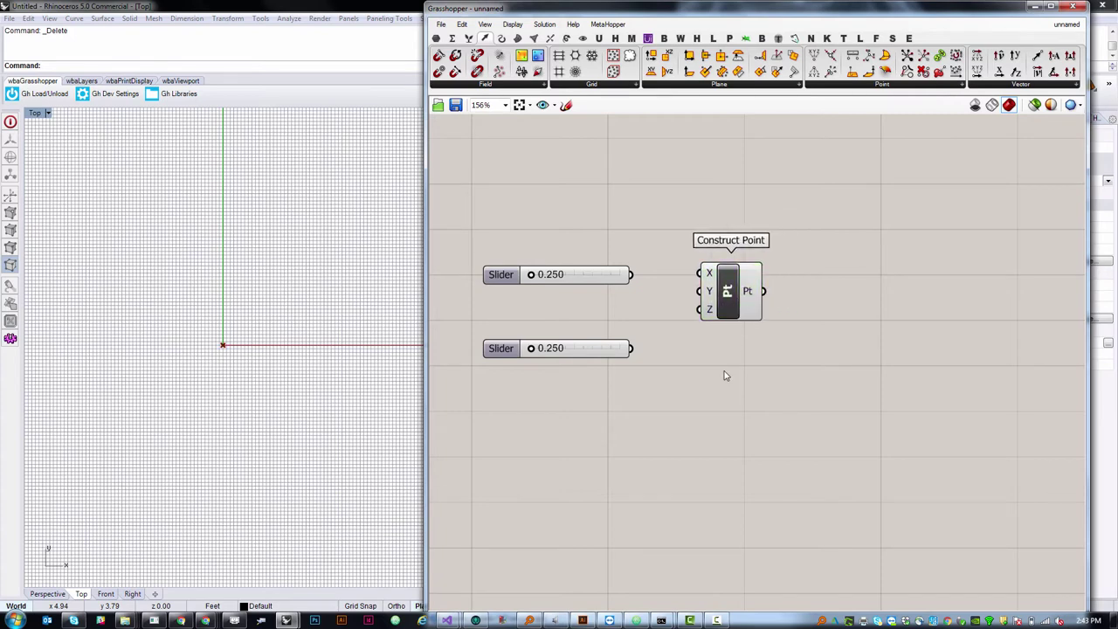
drag(589, 278, 700, 273)
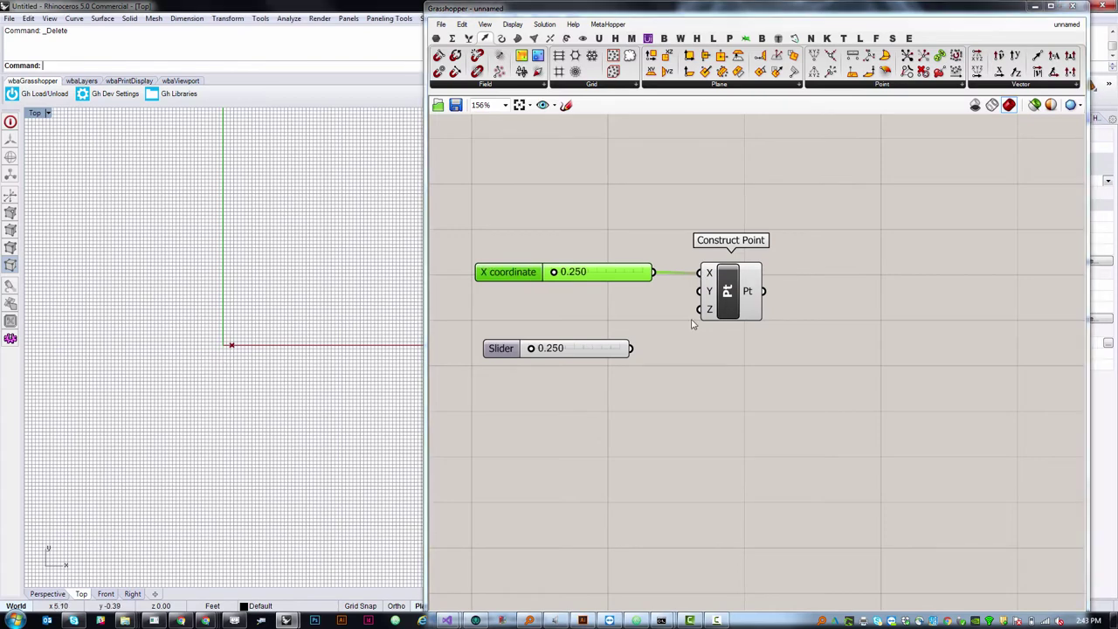
drag(554, 272, 578, 276)
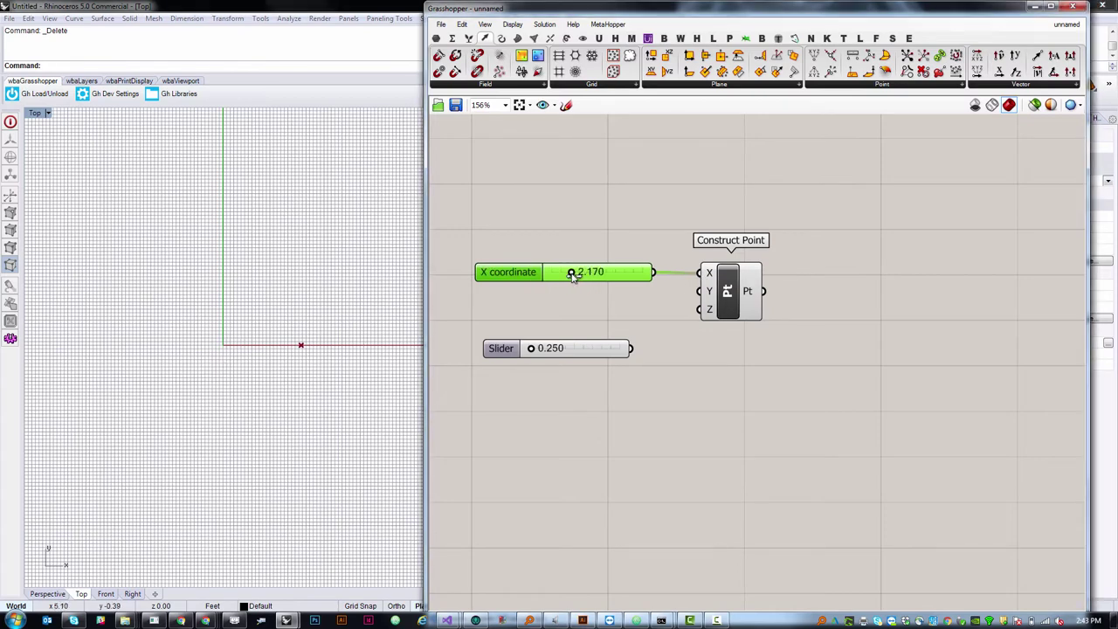
click(686, 394)
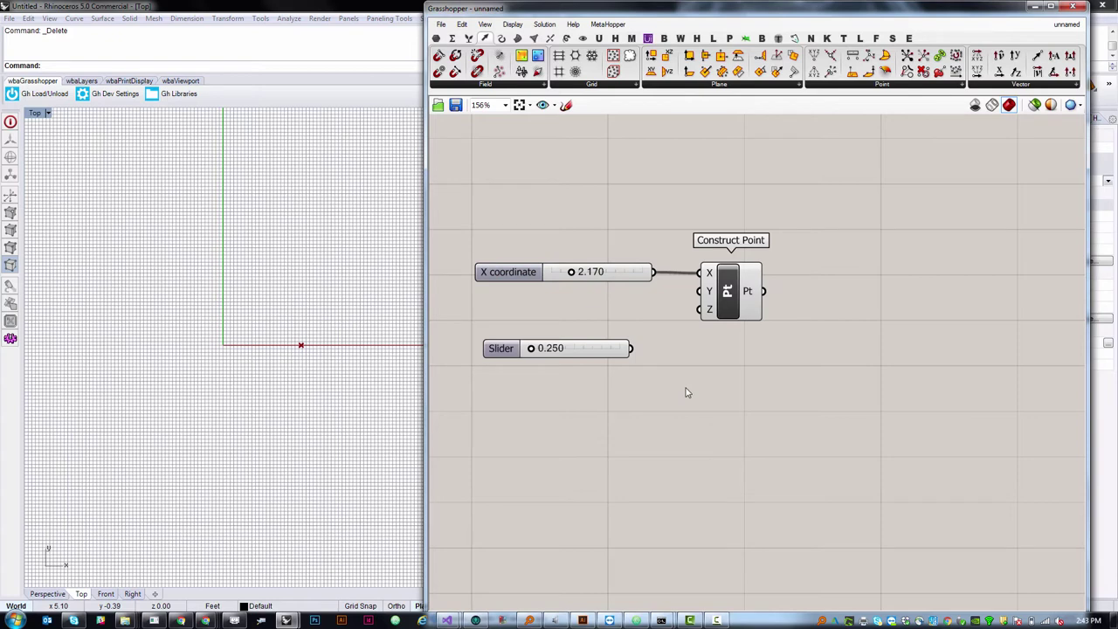
Step: Copy Construct Point below and wire the second slider, at 0.000, into its X input
click(732, 290)
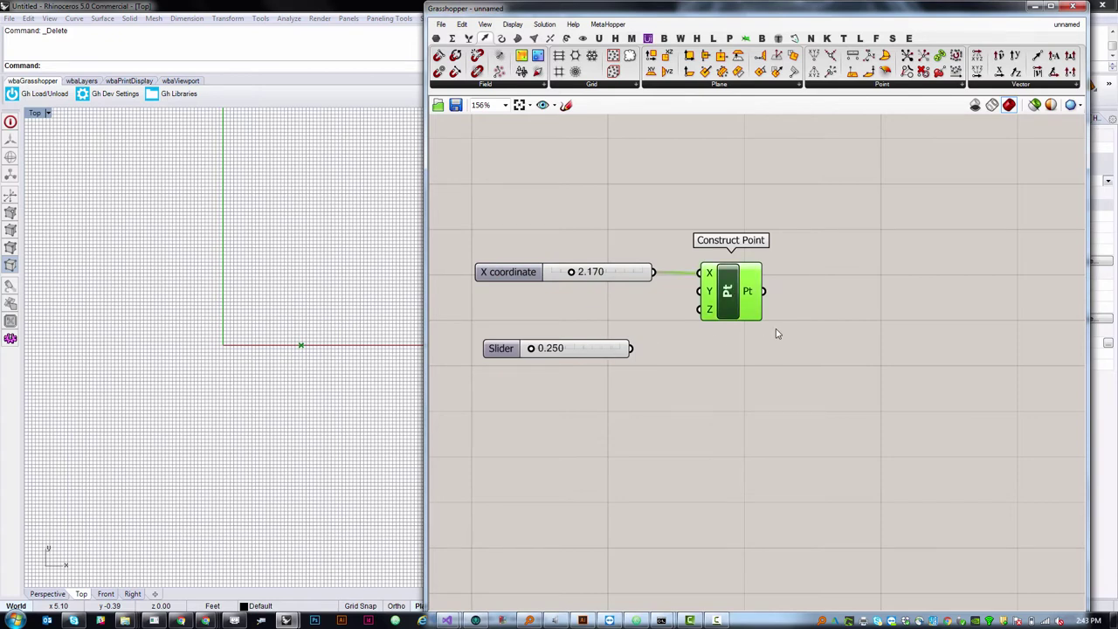
alt+drag(732, 297, 728, 385)
click(636, 354)
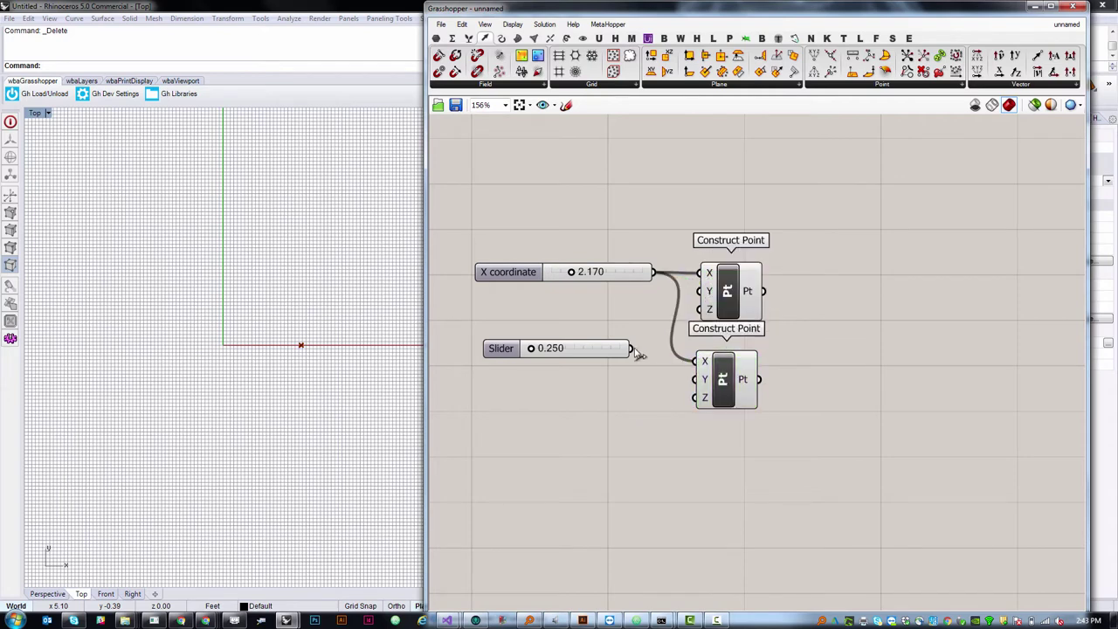
drag(631, 348, 704, 362)
mouse_move(564, 350)
mouse_down()
mouse_move(607, 353)
mouse_move(548, 361)
mouse_up()
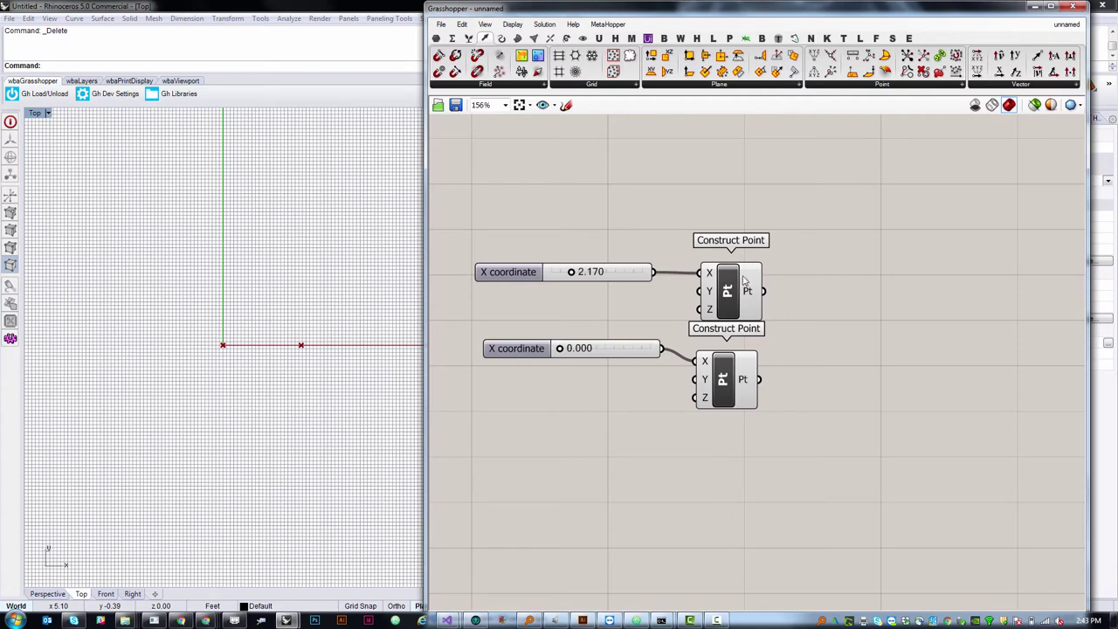
Step: Add a Line component fed by the two points into A and B, and hide Rhino's grid (F7)
click(501, 40)
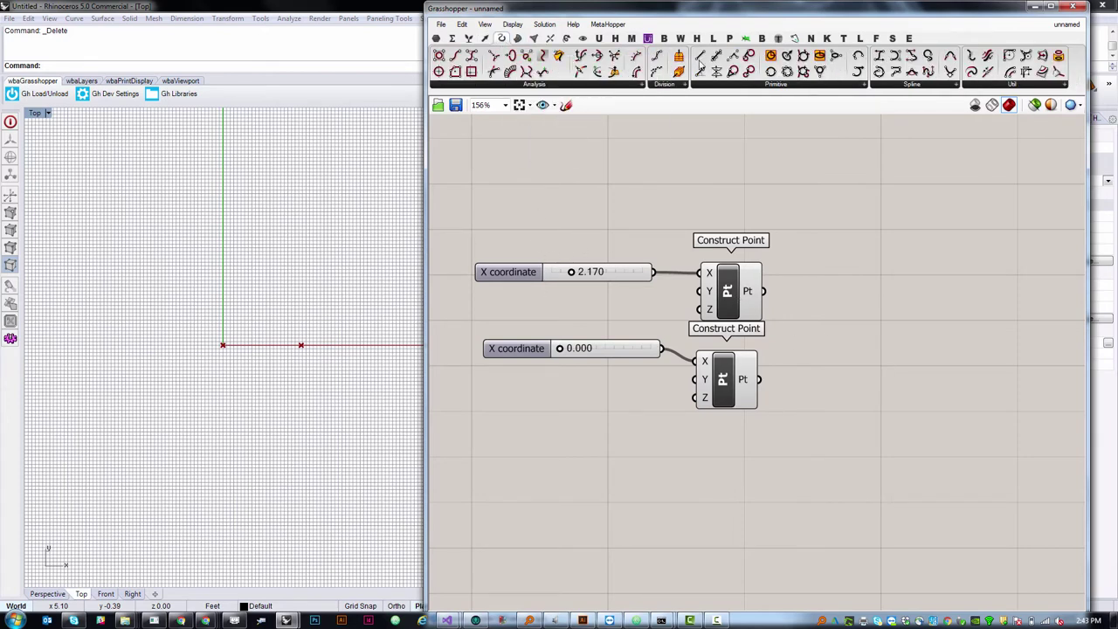
click(724, 85)
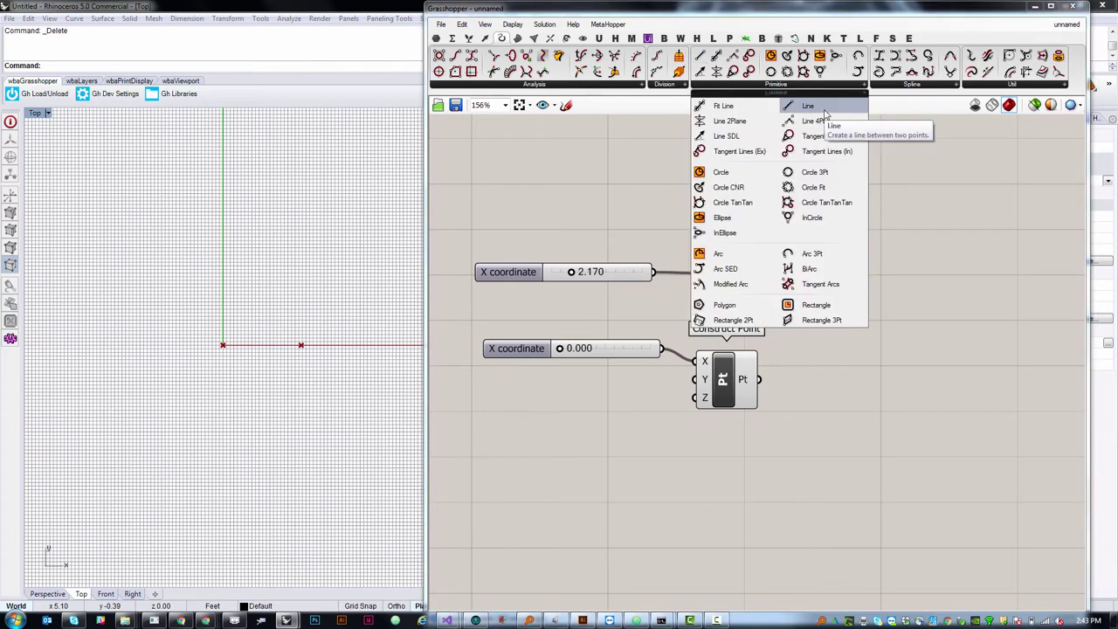
drag(808, 105, 899, 319)
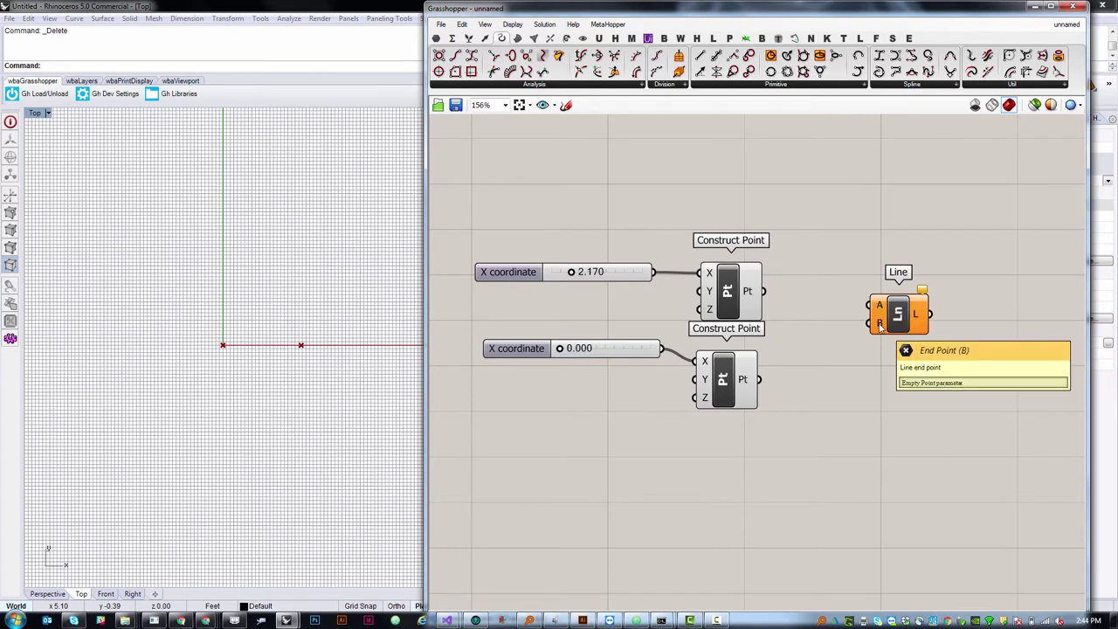
drag(763, 290, 758, 379)
drag(900, 317, 897, 318)
click(823, 416)
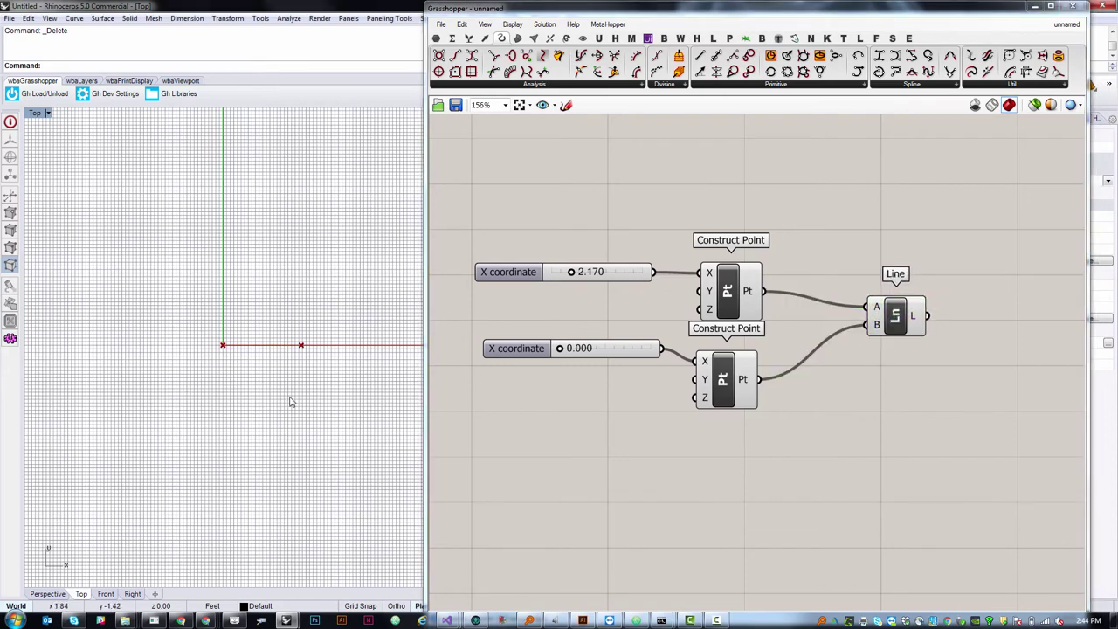
key(F7)
Step: Tidy the layout, repositioning the Line component and moving all five components up
mouse_move(895, 316)
mouse_down()
mouse_move(878, 290)
mouse_move(878, 307)
mouse_up()
click(879, 433)
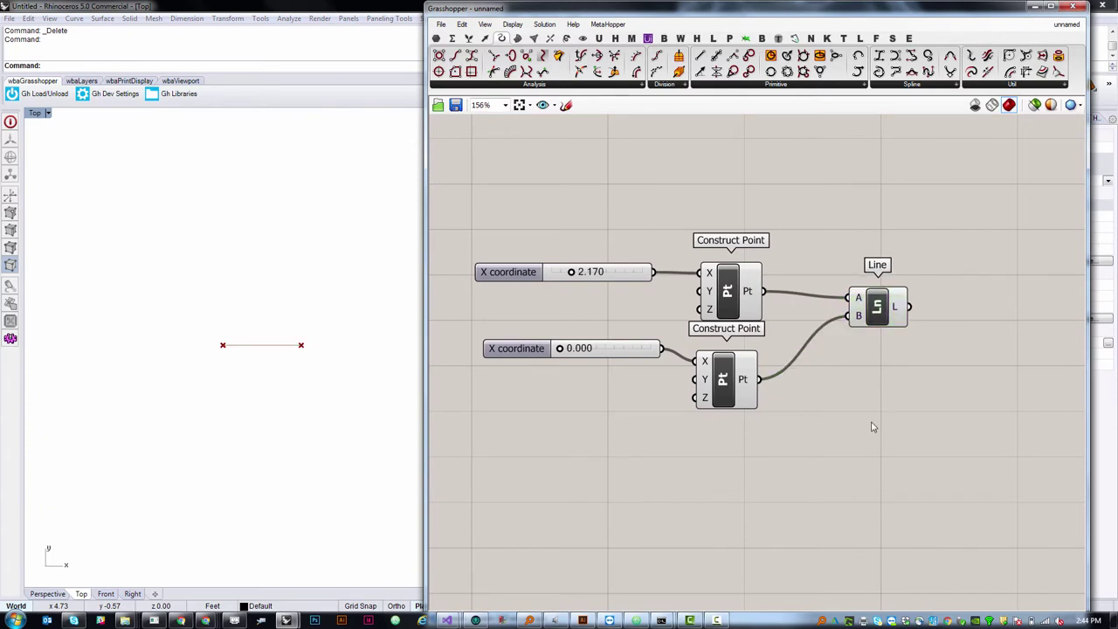
drag(889, 297, 874, 314)
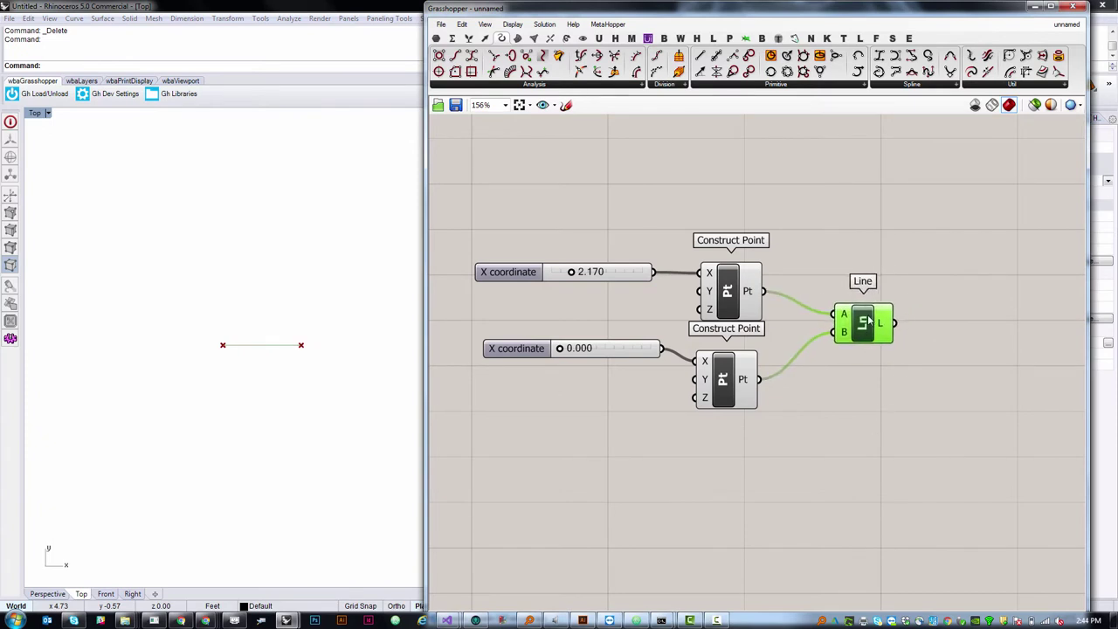
click(869, 447)
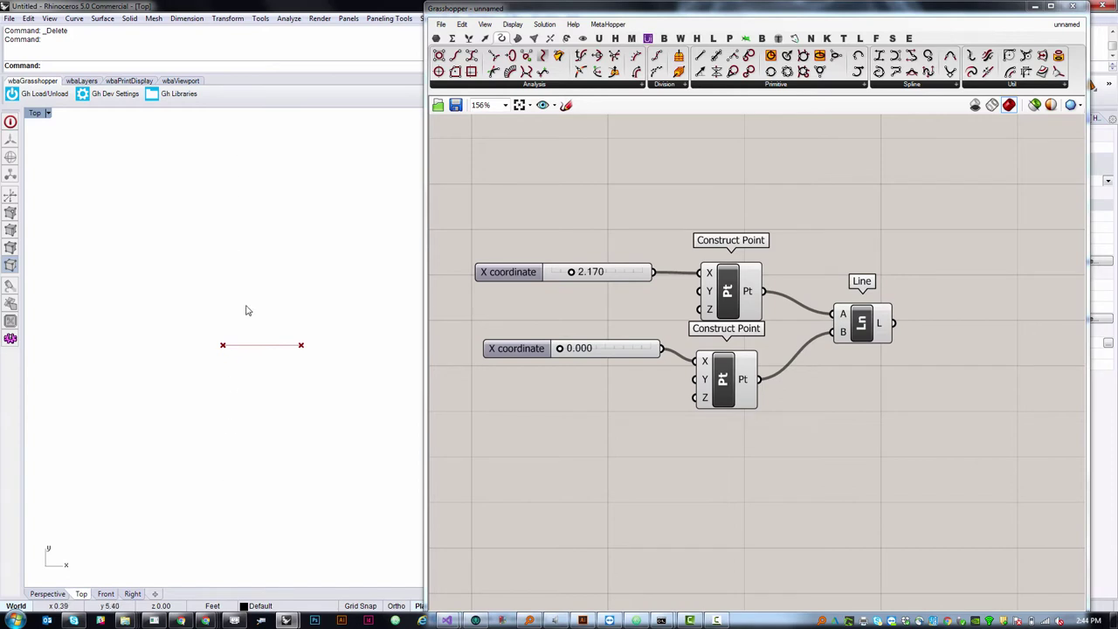
drag(861, 322, 854, 328)
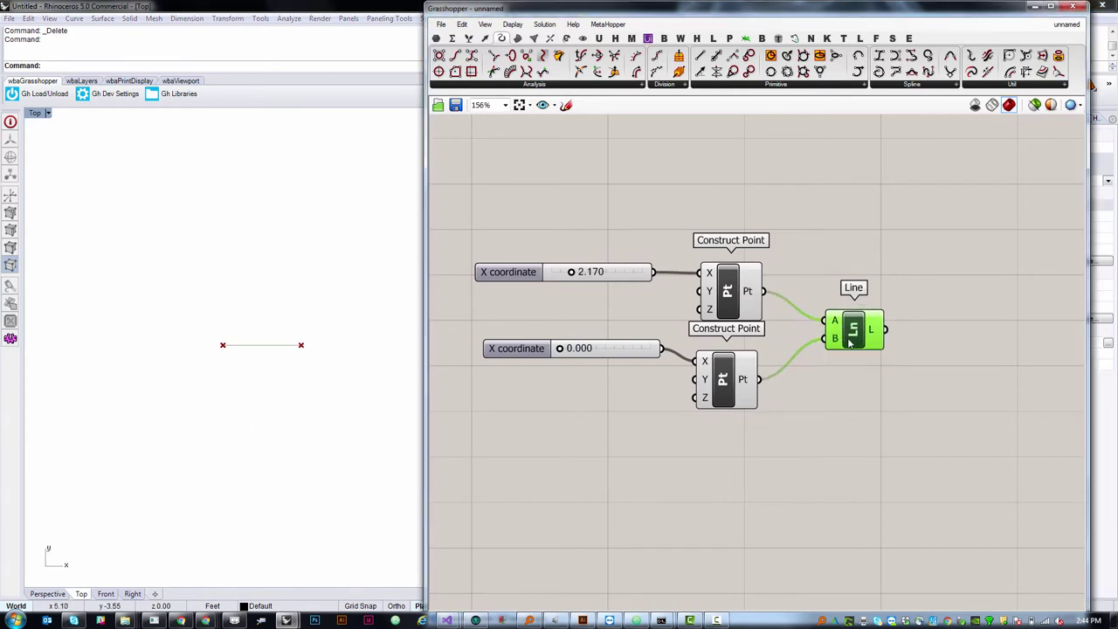
drag(921, 204, 532, 434)
drag(724, 379, 727, 322)
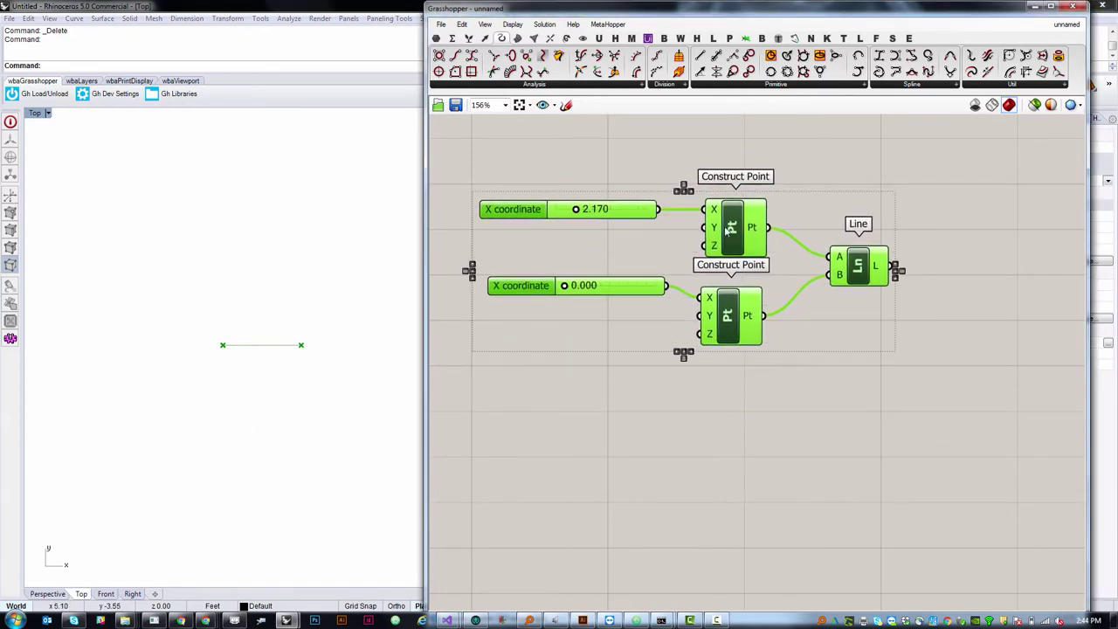
click(749, 429)
click(876, 264)
click(795, 452)
drag(876, 266, 851, 260)
click(866, 374)
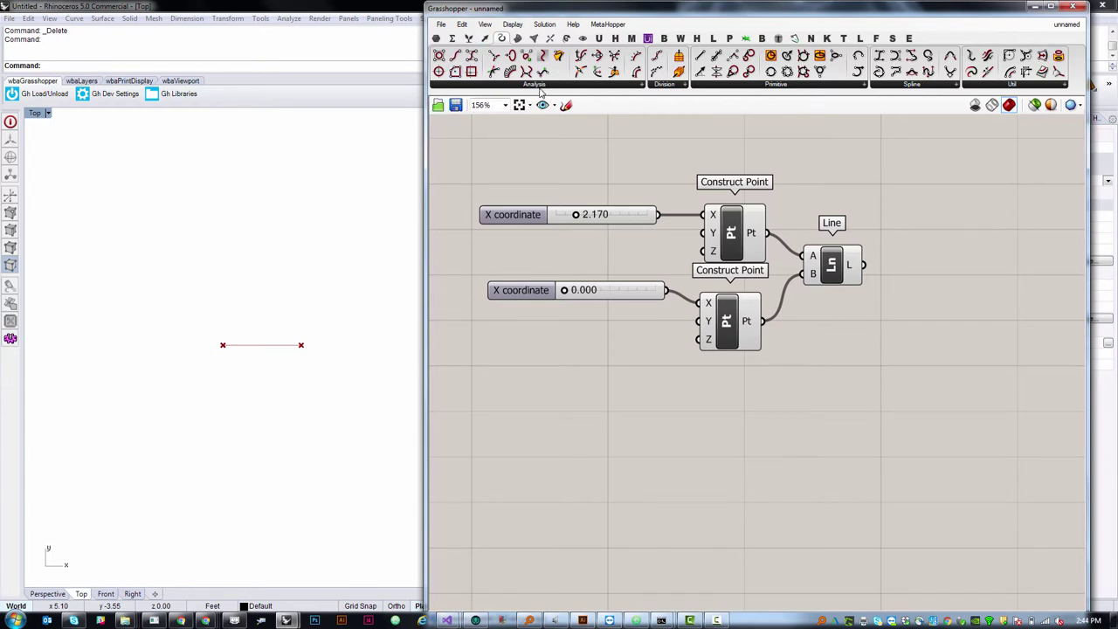
Step: Place a Move component from Transform > Euclidean onto the canvas
click(566, 39)
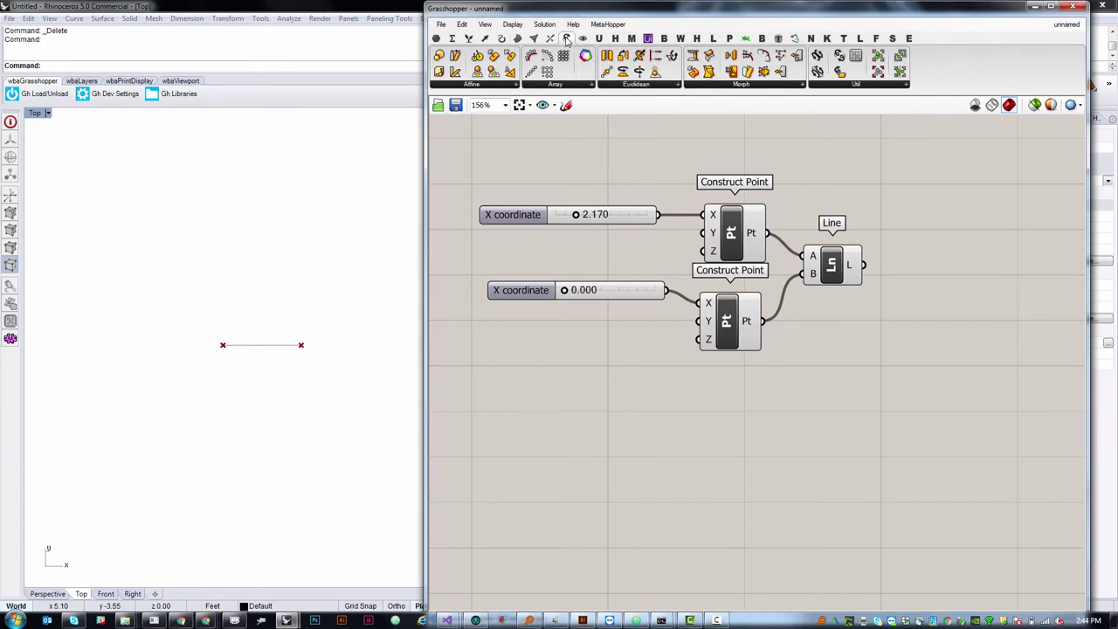
click(622, 85)
drag(627, 103, 921, 323)
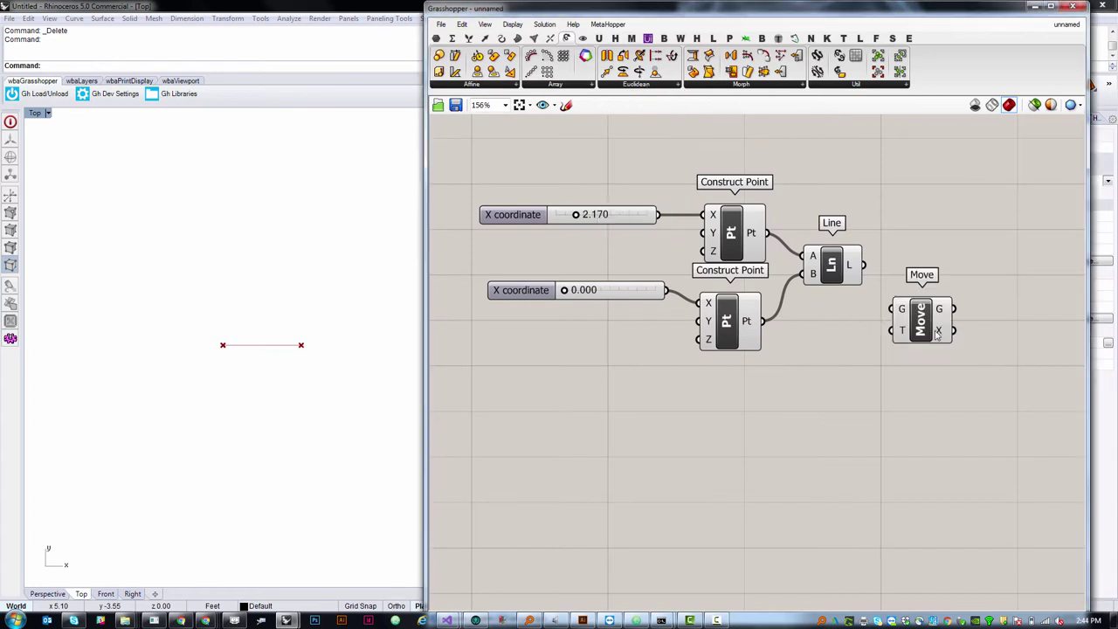
Step: Wire the Line component's L output into Move's G input
scroll(930, 331, up, 4)
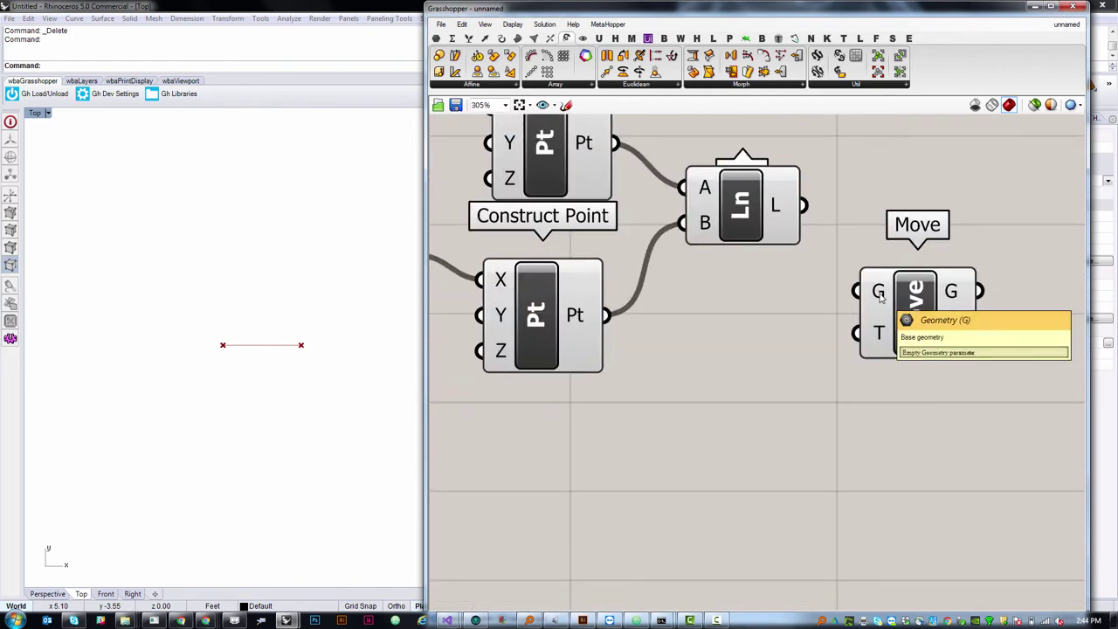
scroll(881, 297, down, 5)
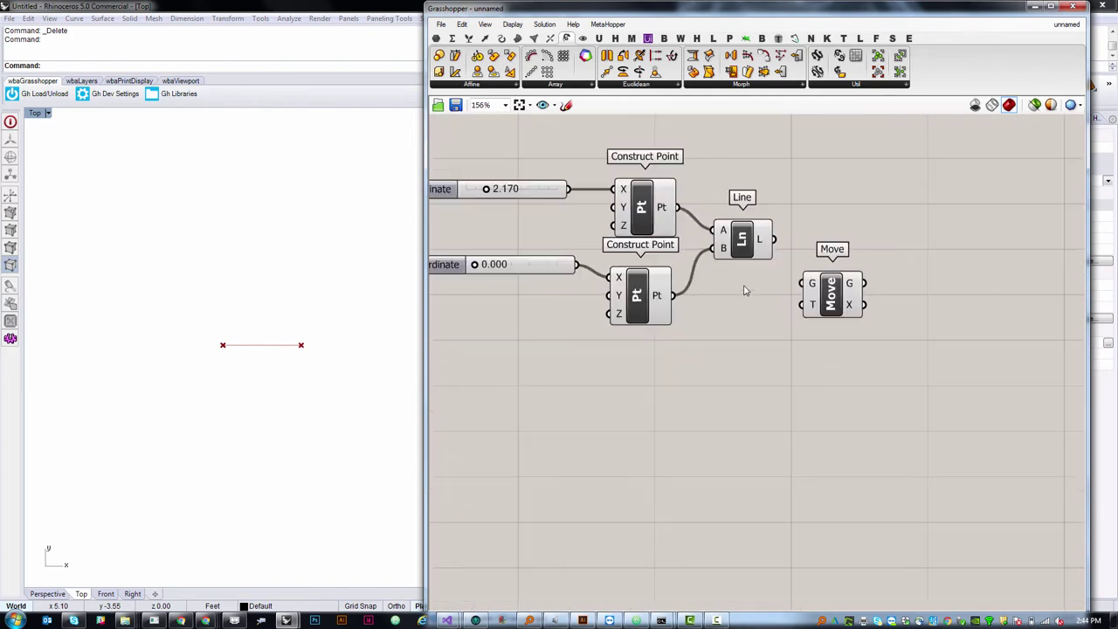
scroll(661, 218, up, 3)
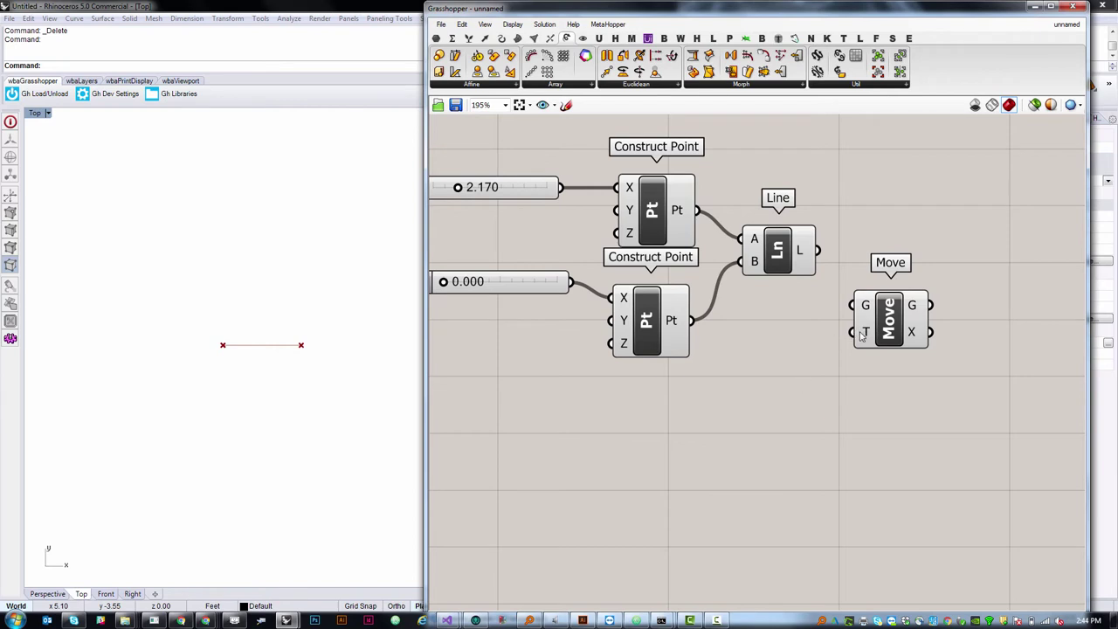
mouse_move(862, 336)
drag(818, 251, 854, 306)
click(891, 340)
click(852, 435)
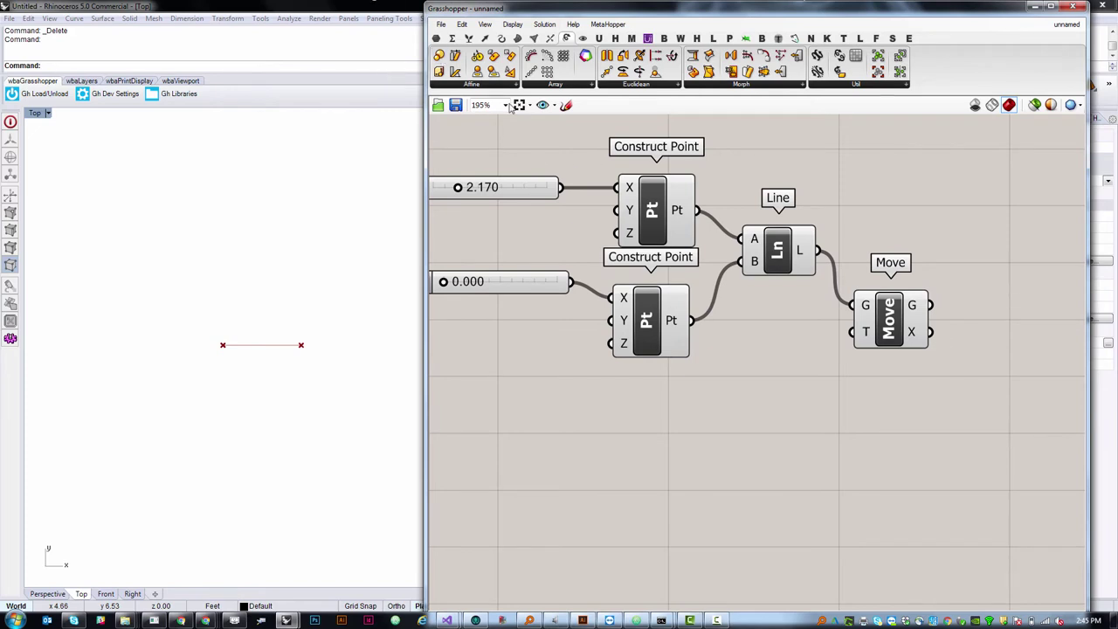
Step: Add a Unit Y vector component from the Vector tab to the canvas
click(439, 40)
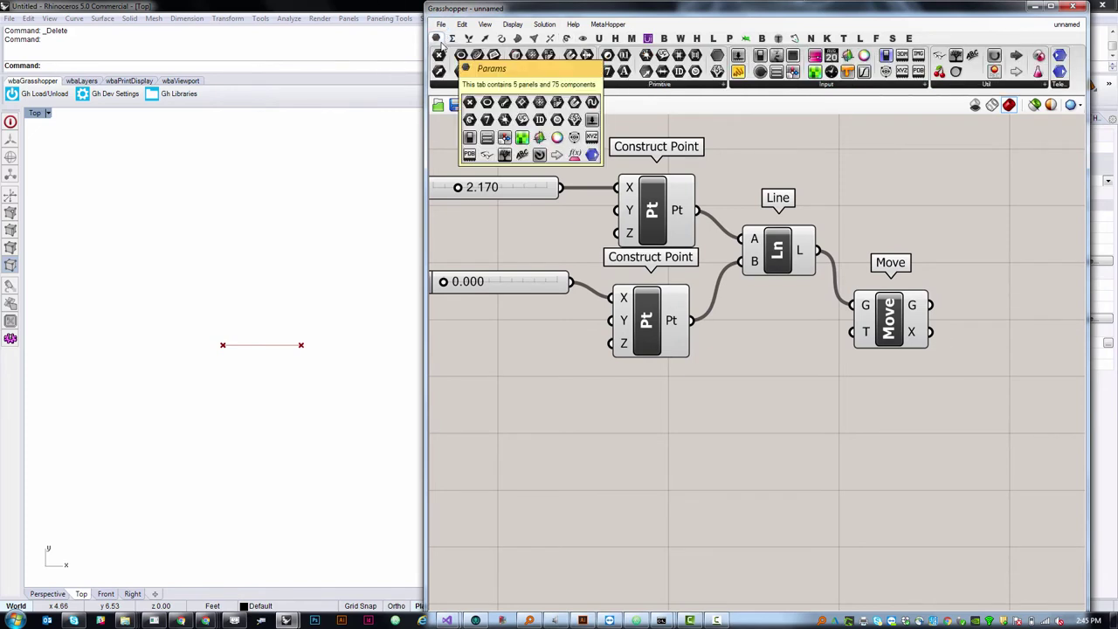
click(483, 39)
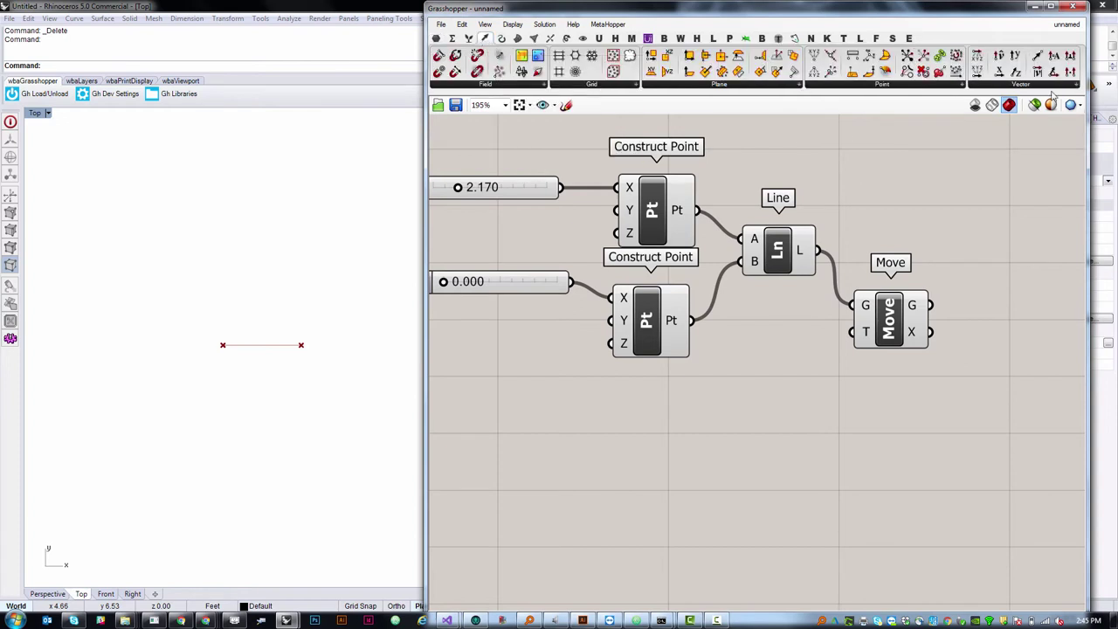
click(1013, 86)
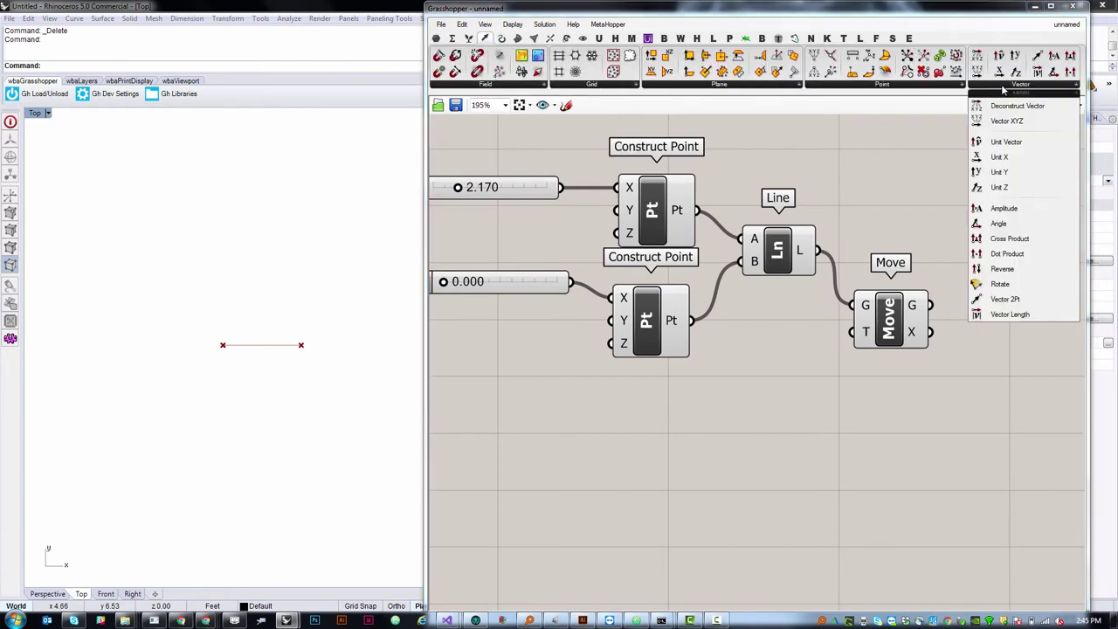
click(998, 171)
click(775, 394)
drag(775, 395, 769, 405)
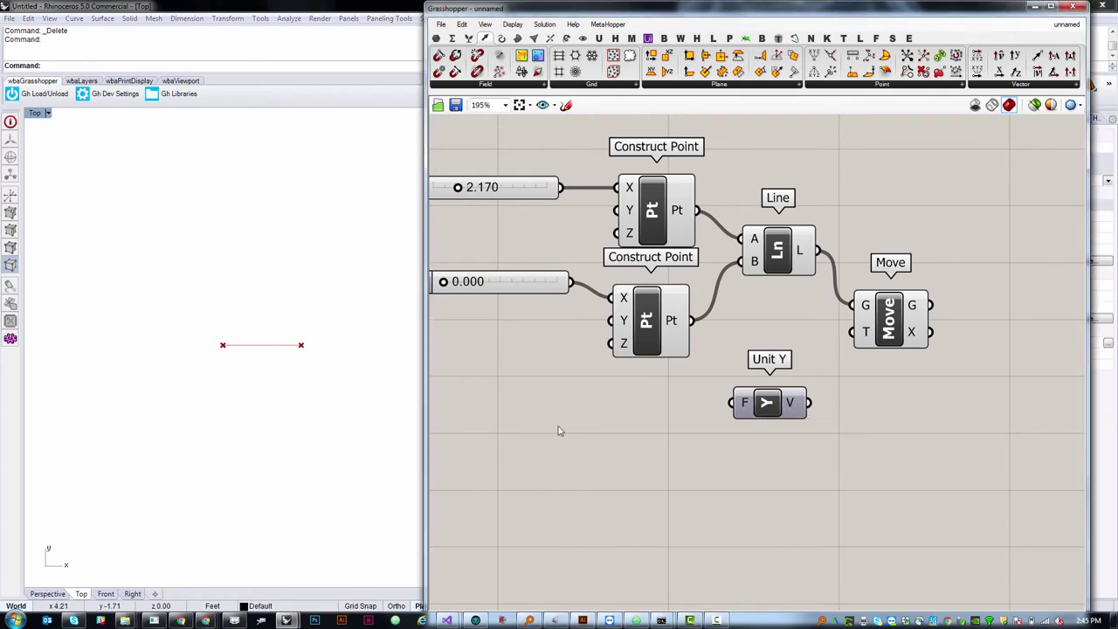
Step: Feed a copied number slider into Unit Y's F, wire V into Move's T, set the slider to 2.345
click(502, 288)
key(ctrl+c)
key(ctrl+v)
drag(662, 441, 733, 403)
click(821, 425)
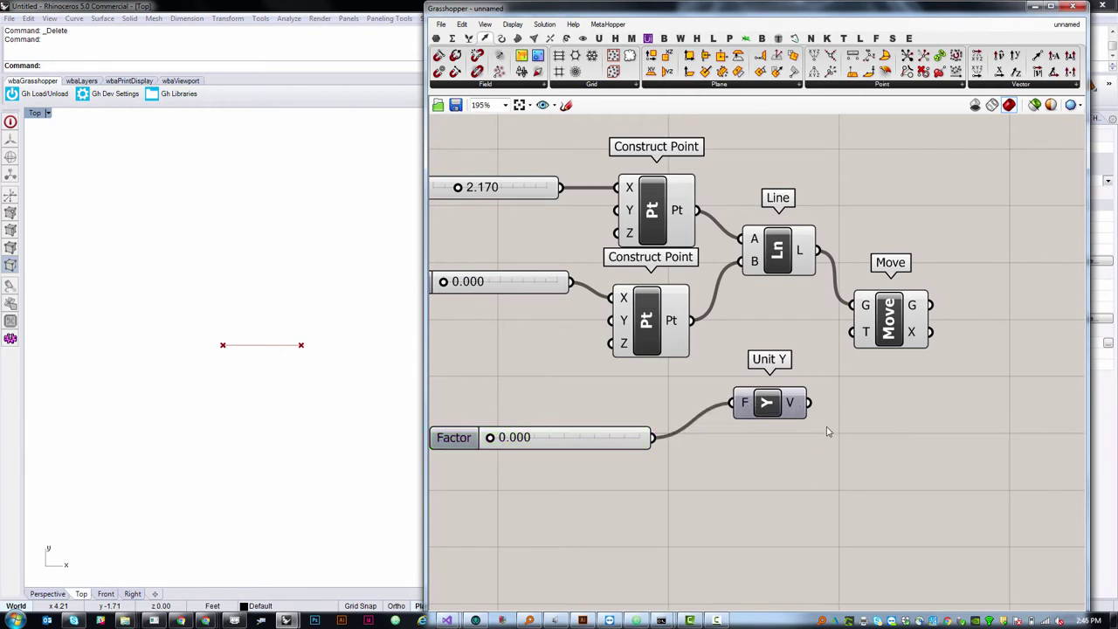
drag(808, 402, 854, 332)
drag(492, 440, 525, 439)
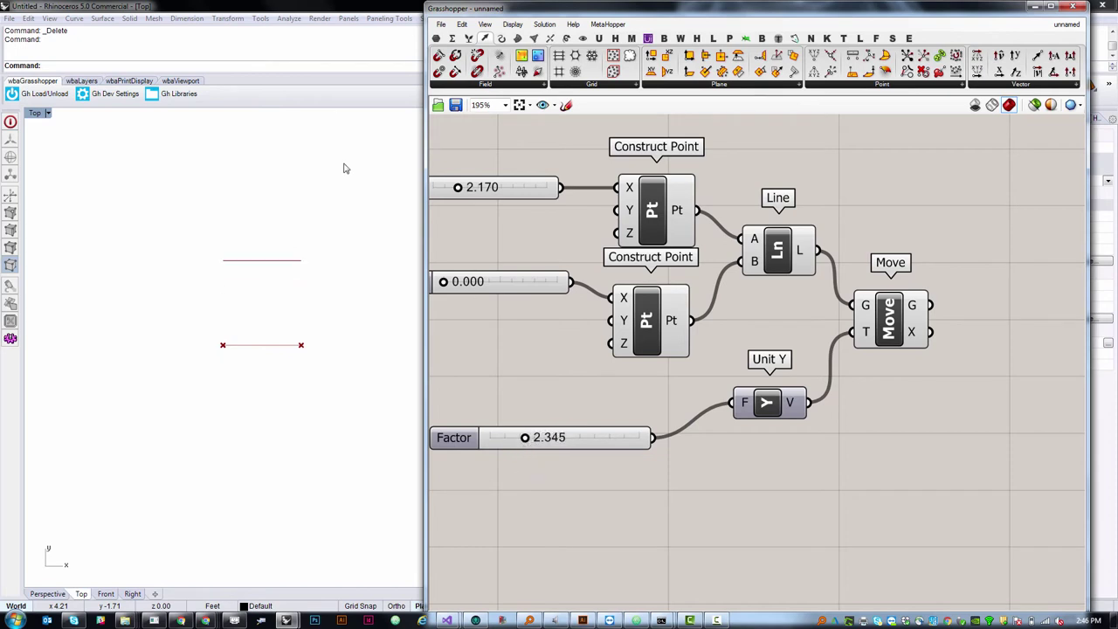
Step: In Rhino, draw a test line, move it upward, then delete it
click(240, 312)
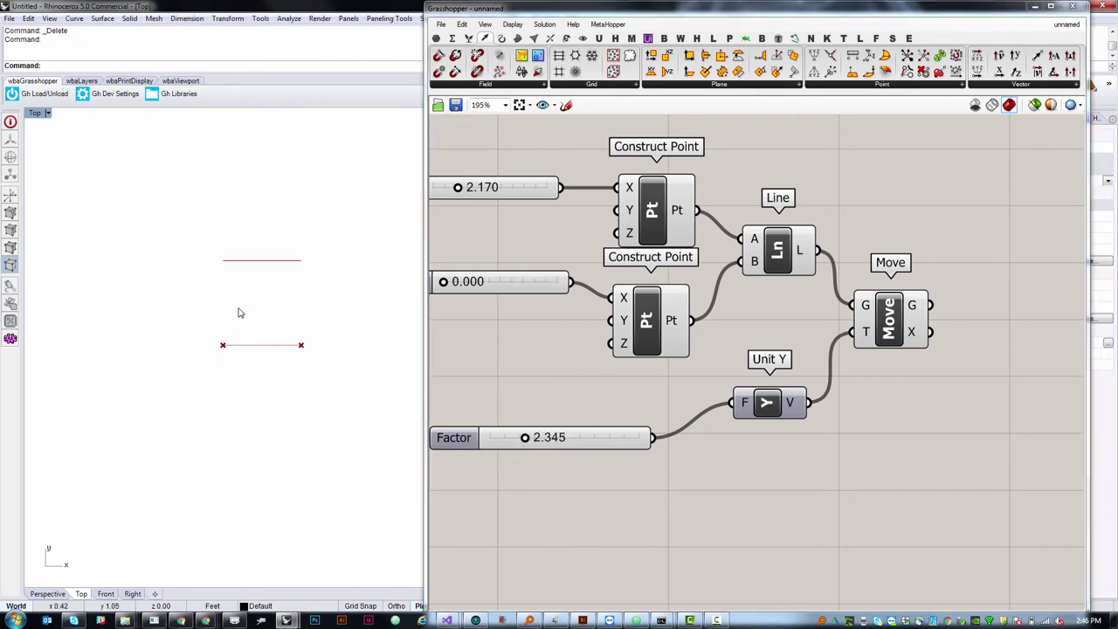
key(Return)
click(180, 389)
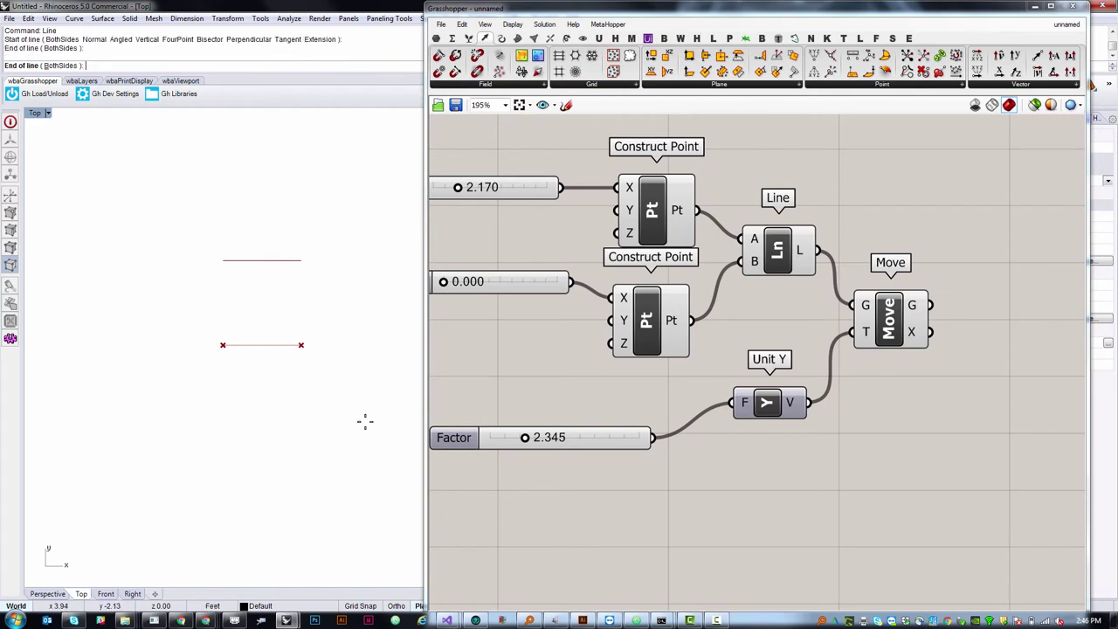
click(367, 426)
click(297, 412)
key(BackSpace)
key(BackSpace)
key(BackSpace)
key(BackSpace)
key(BackSpace)
text(Move)
key(Return)
click(236, 483)
click(248, 334)
click(253, 257)
key(Delete)
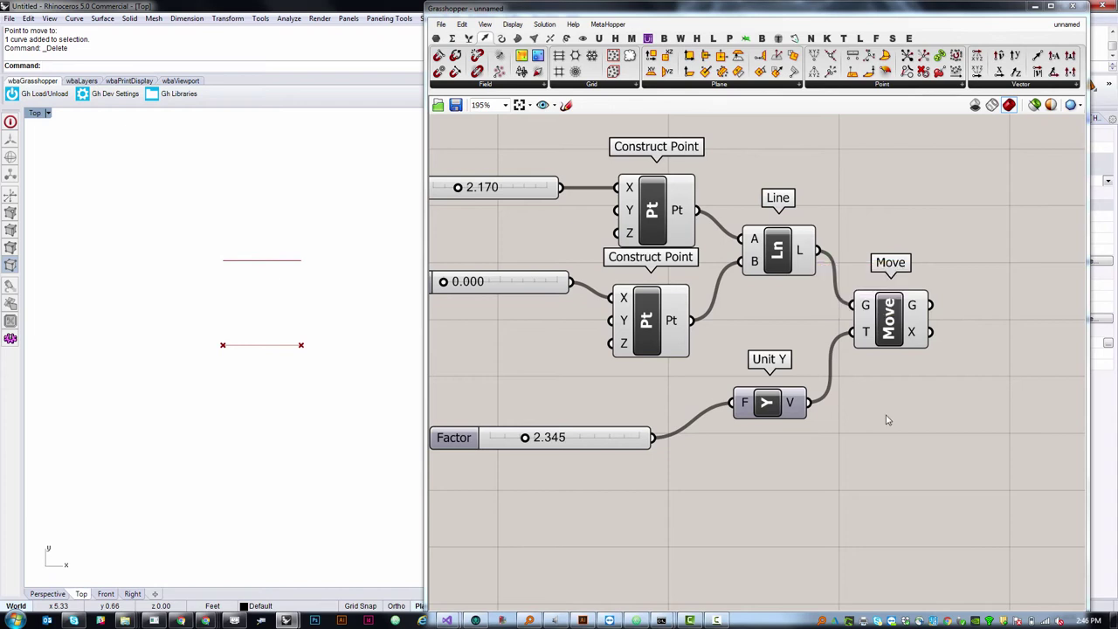
Step: Tidy the Line and Move component positions on the Grasshopper canvas
click(889, 319)
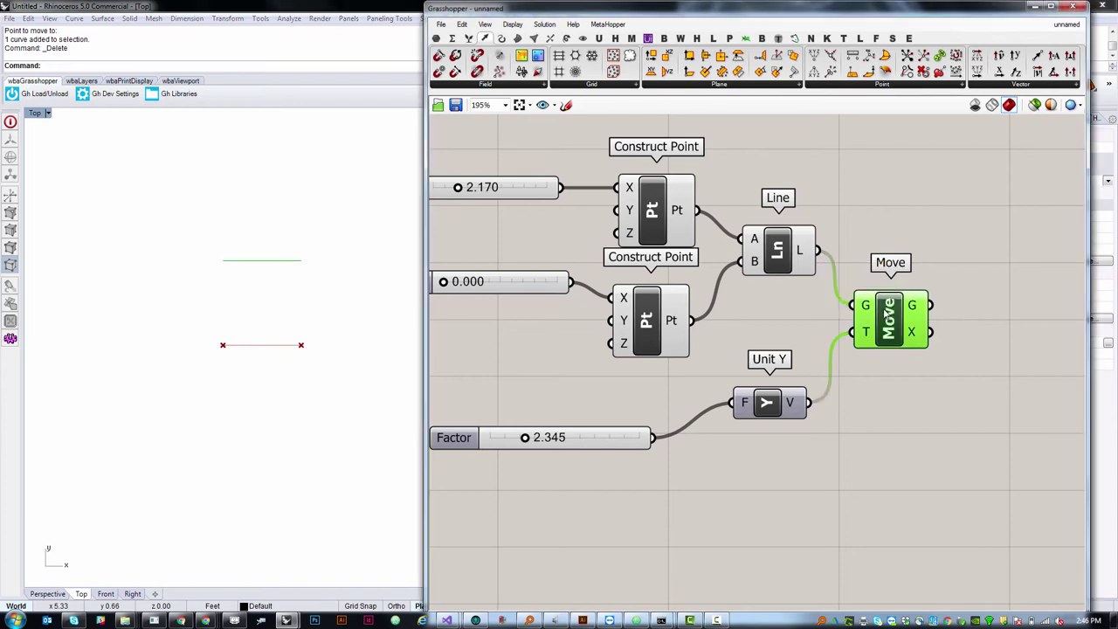
mouse_move(915, 326)
mouse_move(784, 233)
mouse_down()
mouse_move(785, 194)
mouse_move(783, 240)
mouse_up()
click(904, 388)
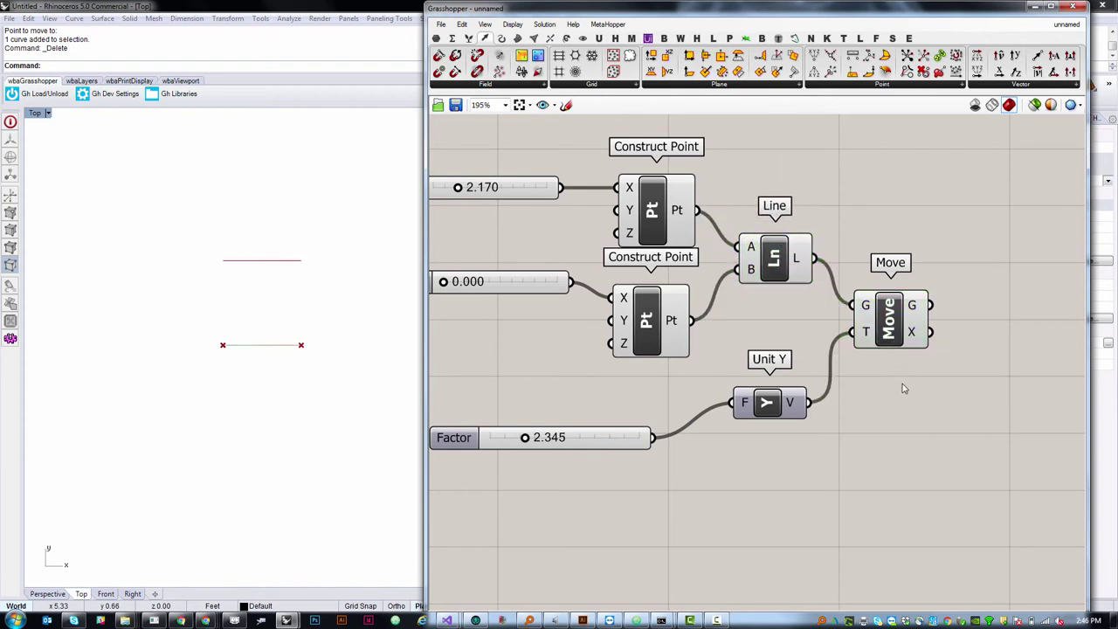
click(880, 308)
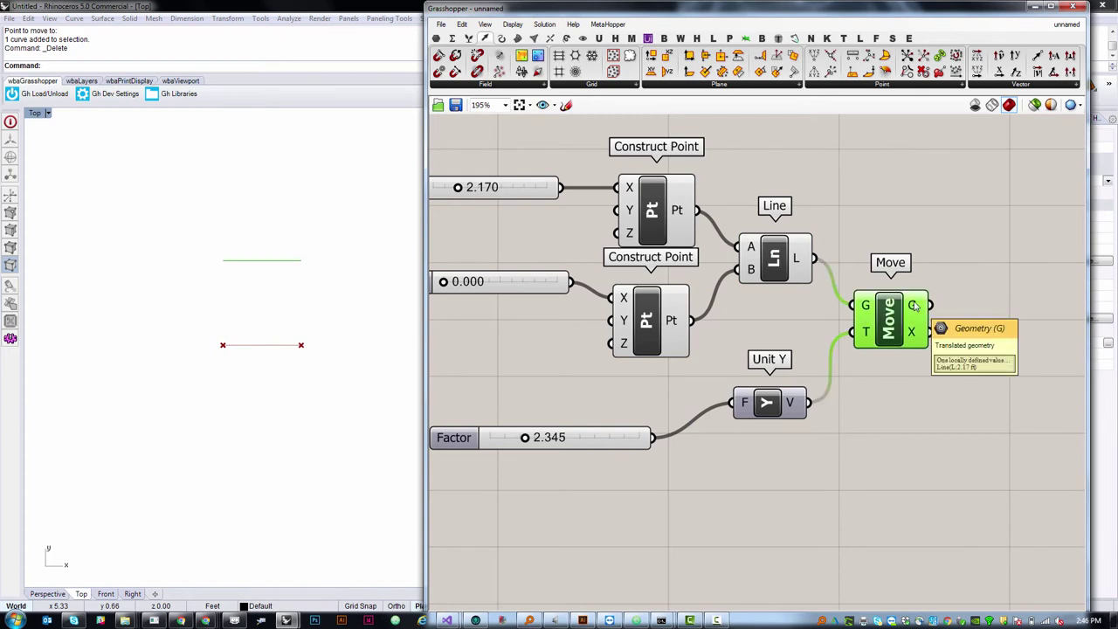
click(879, 474)
scroll(812, 454, down, 3)
scroll(812, 454, up, 3)
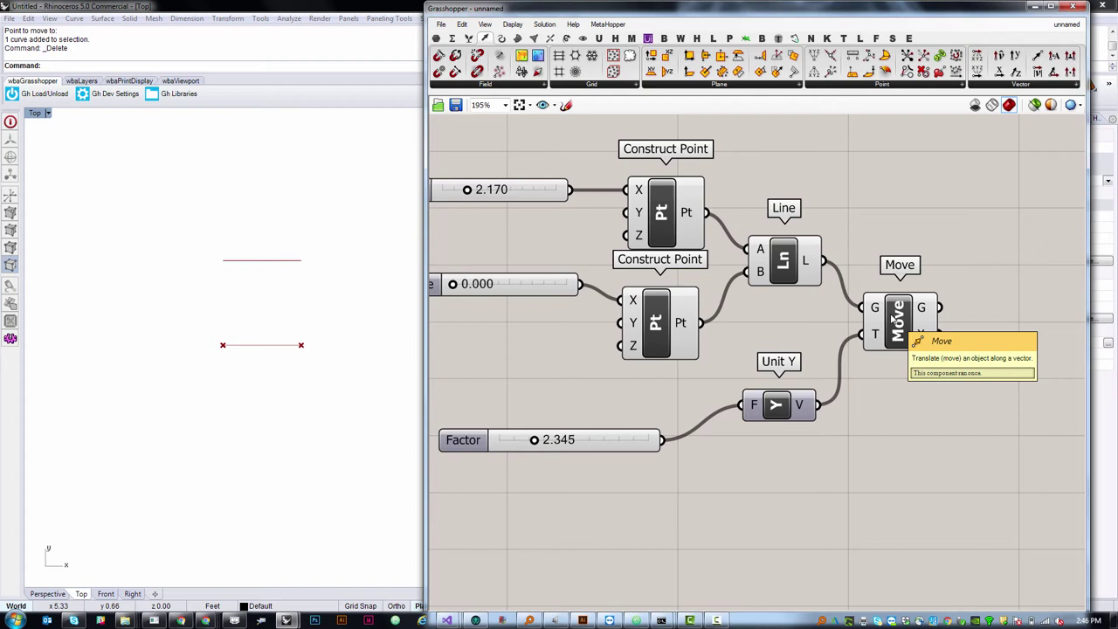
drag(893, 318, 896, 317)
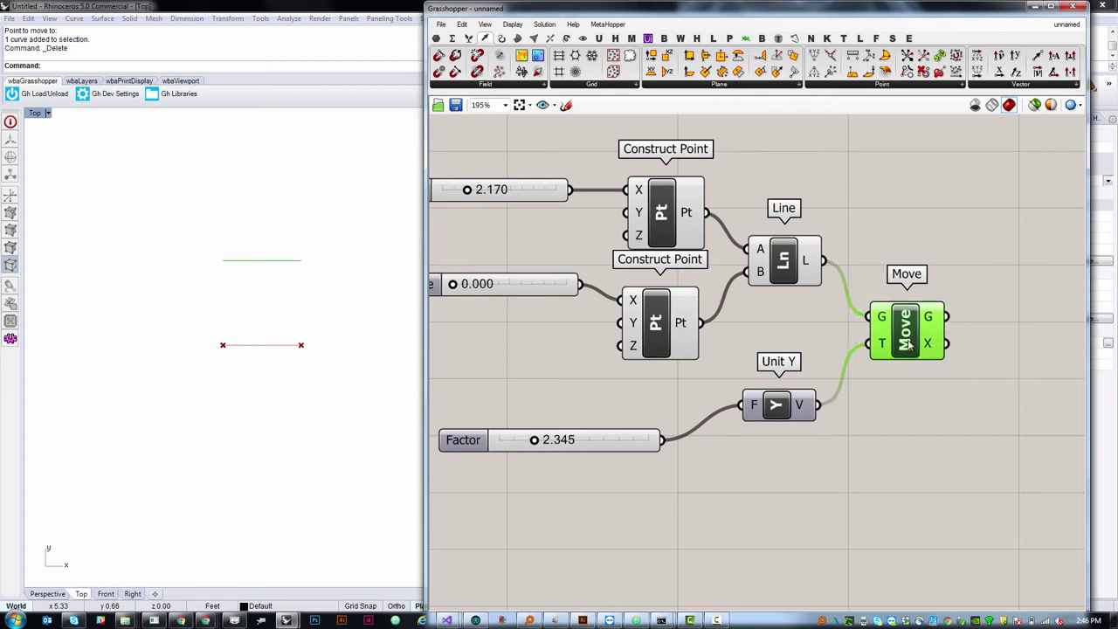
click(903, 420)
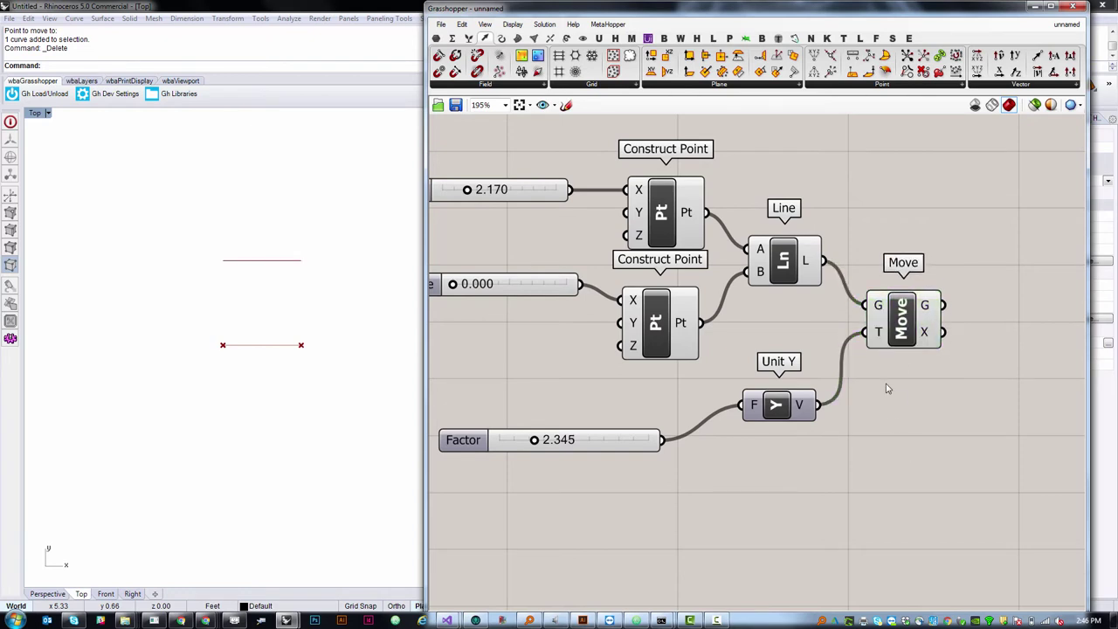
Step: Recentre the canvas and nudge the Move component slightly left and down
right_drag(873, 394, 794, 458)
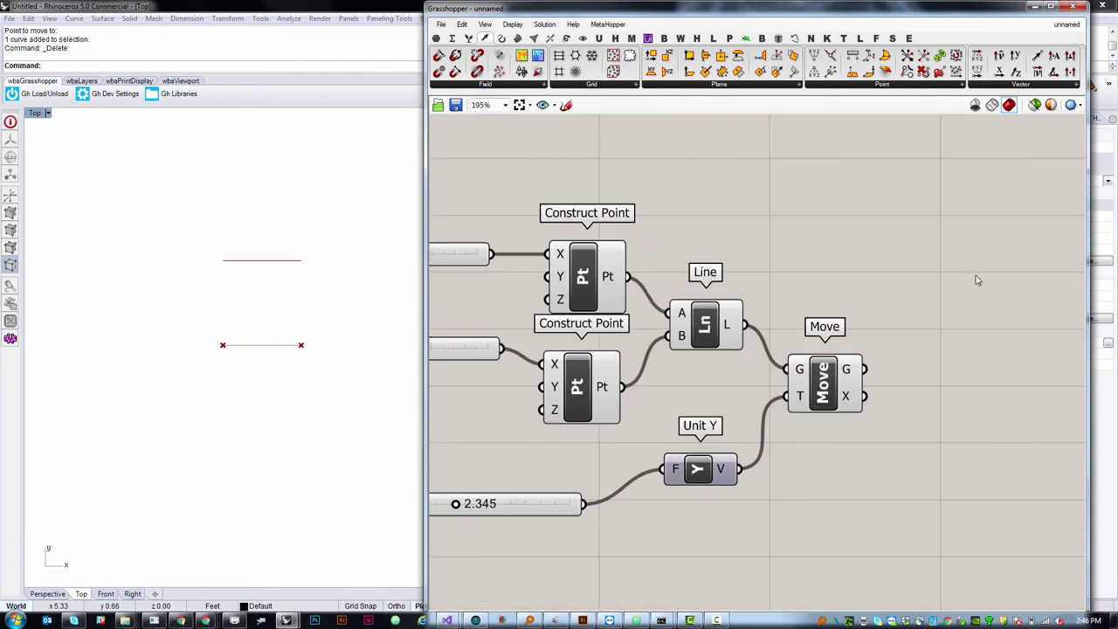
click(709, 318)
click(830, 385)
drag(830, 384, 821, 391)
click(924, 366)
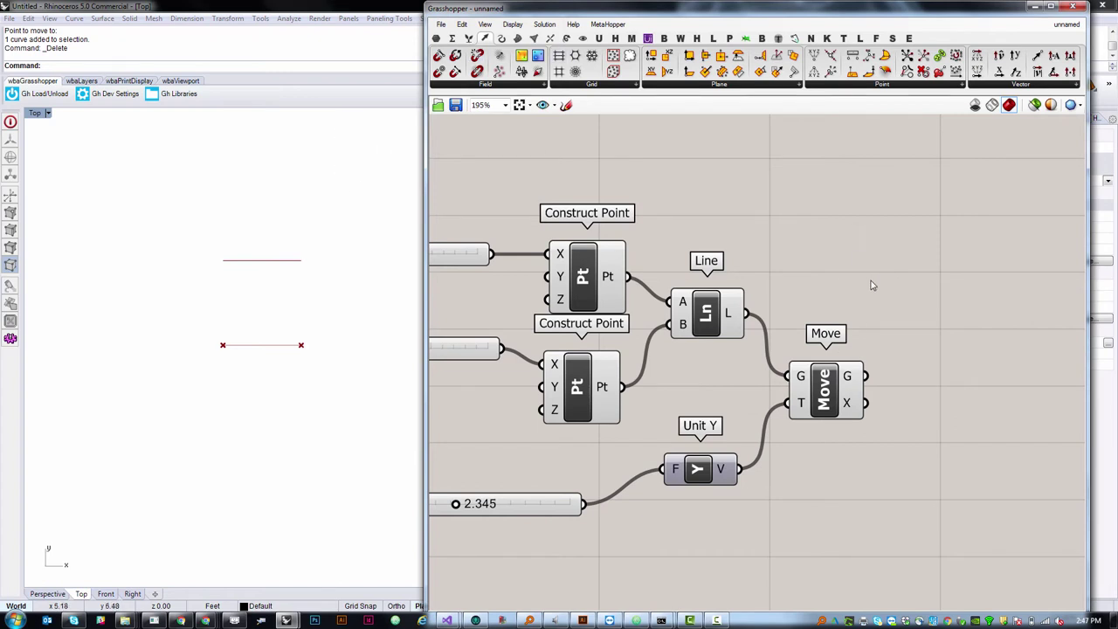
Step: Add a Loft component from Surface > Freeform to the right of Move
double_click(932, 258)
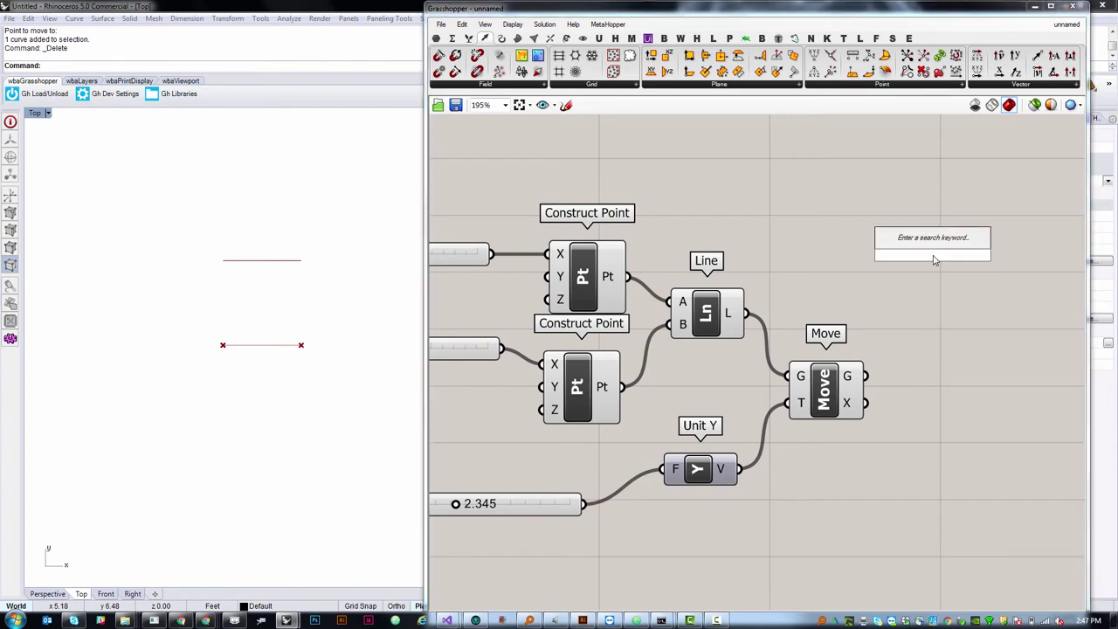
text(loft)
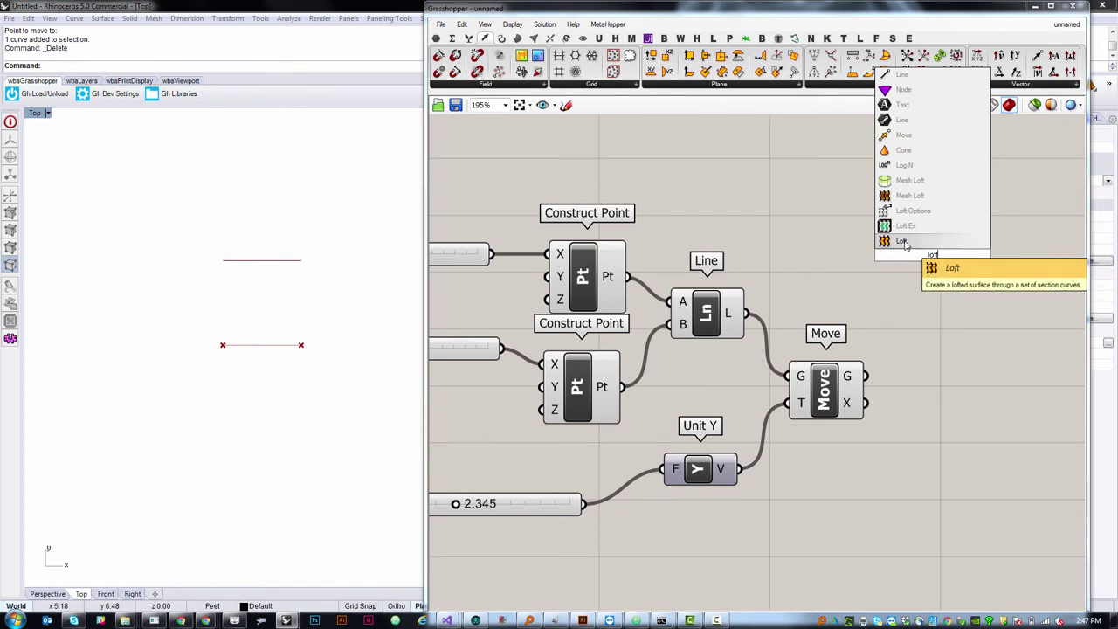
click(519, 39)
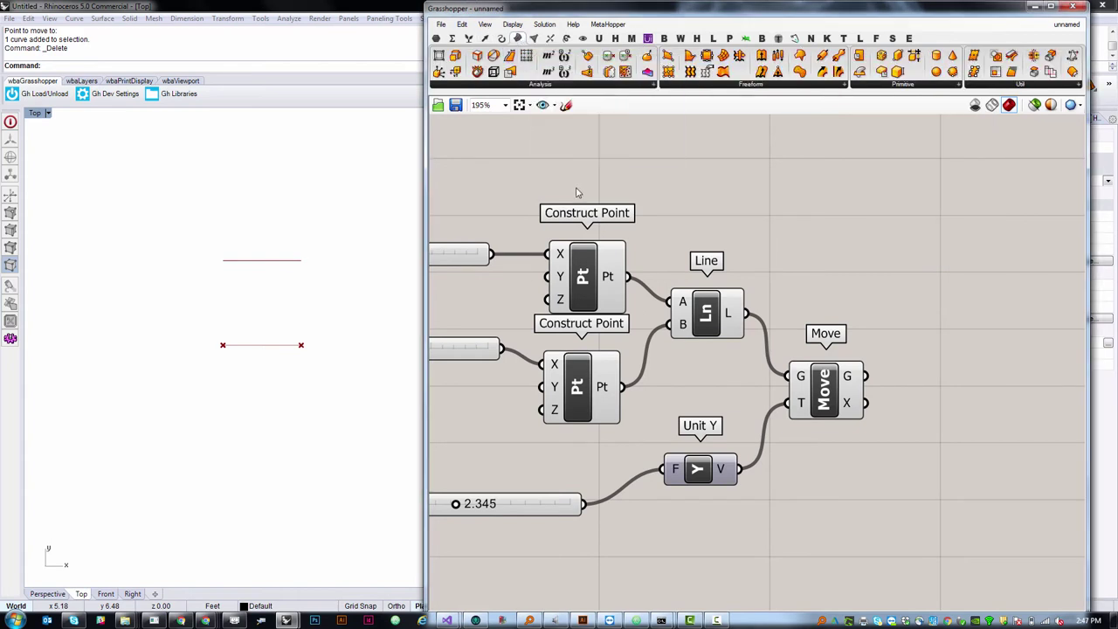
click(736, 89)
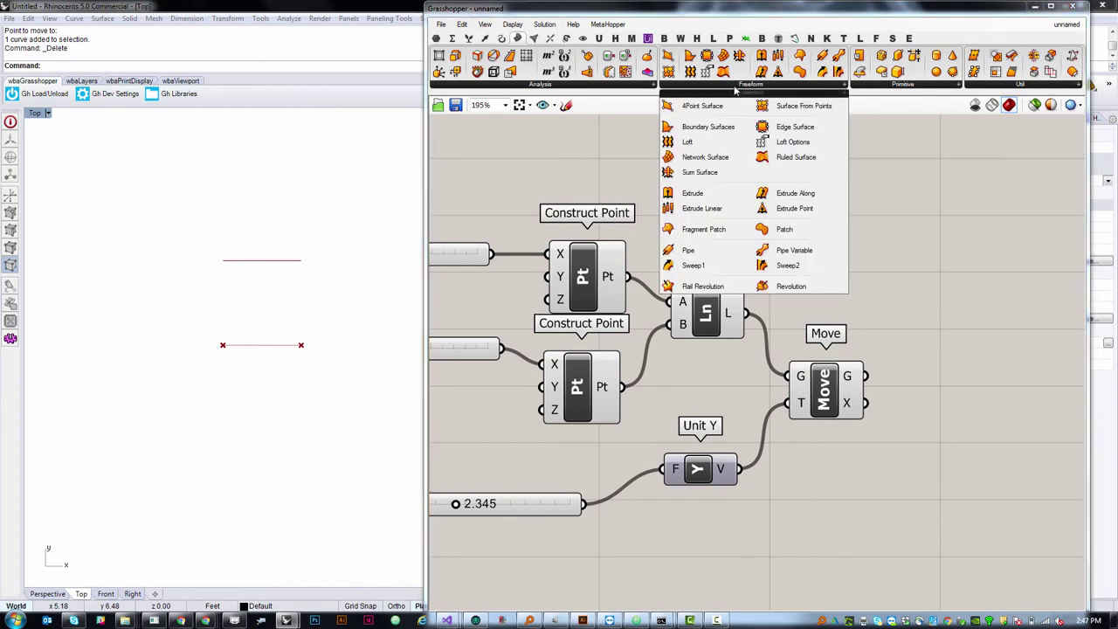
click(696, 142)
click(962, 360)
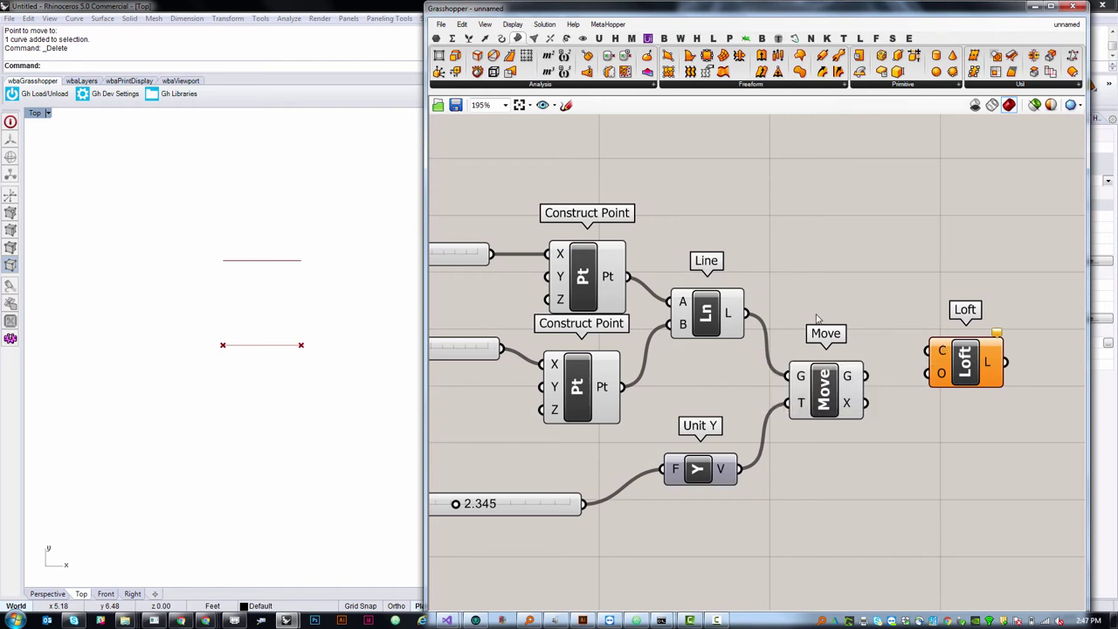
drag(943, 350, 957, 349)
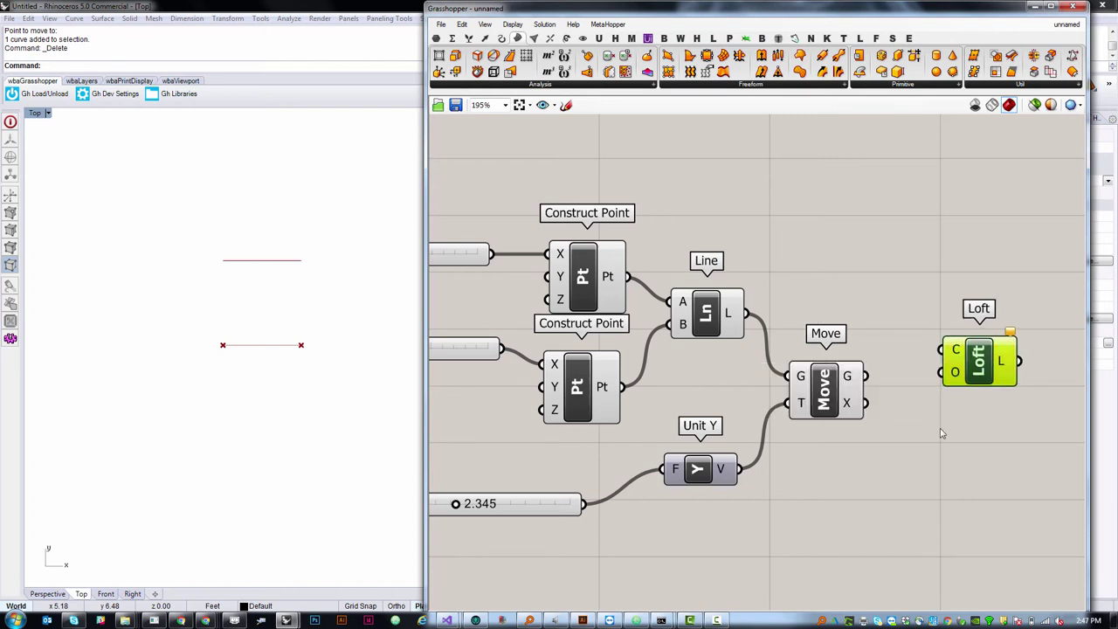
Step: Select the Line and Move components in turn to preview their lines
click(940, 450)
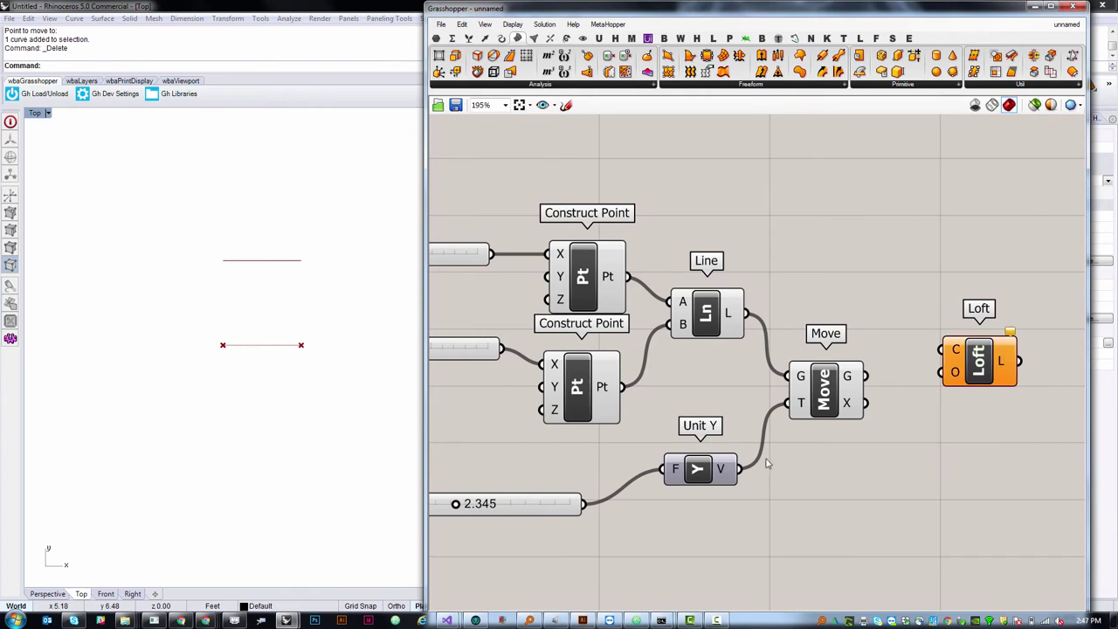
click(718, 314)
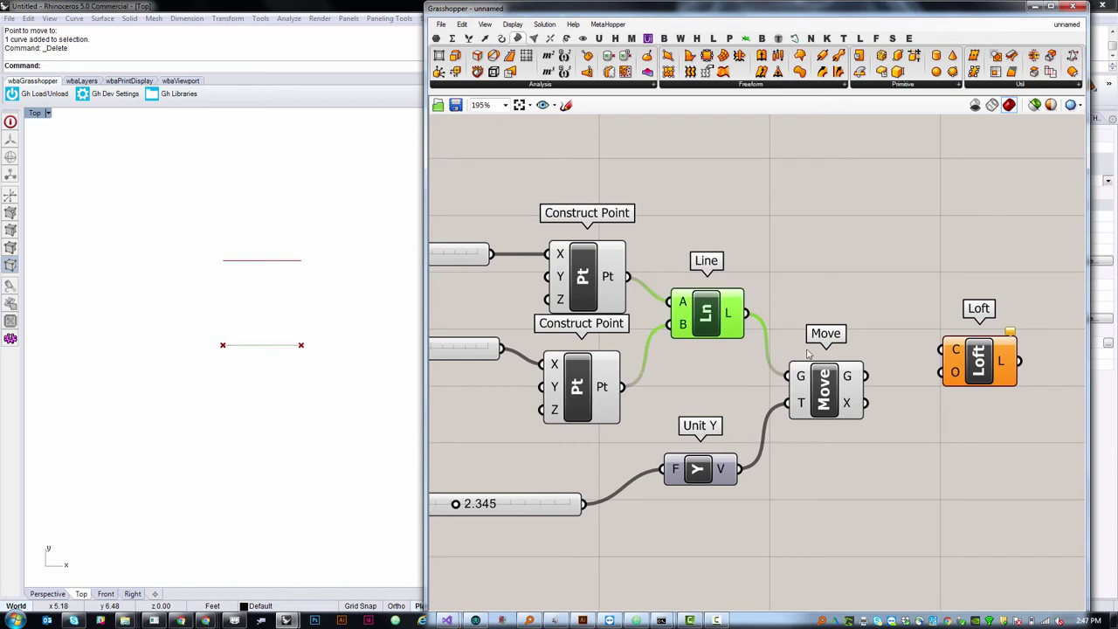
click(834, 393)
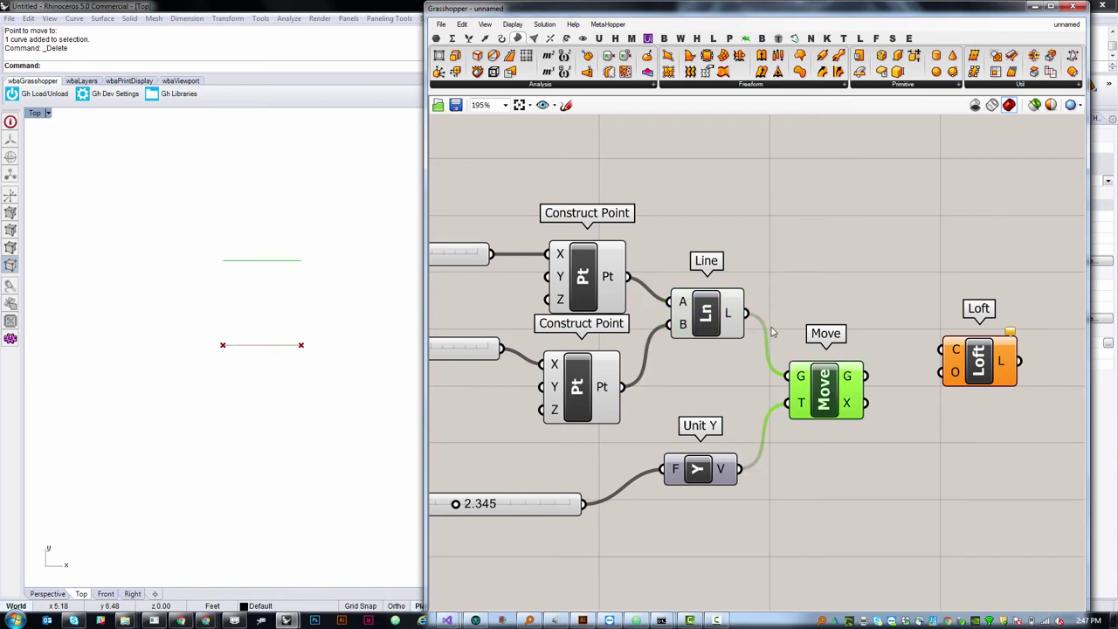
click(712, 324)
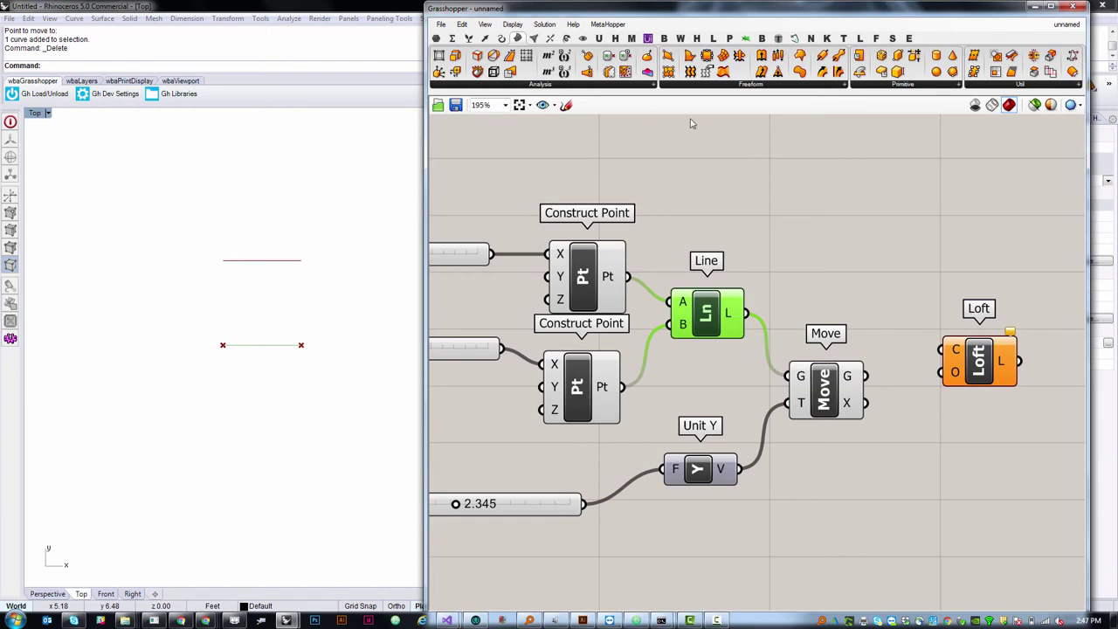
click(812, 219)
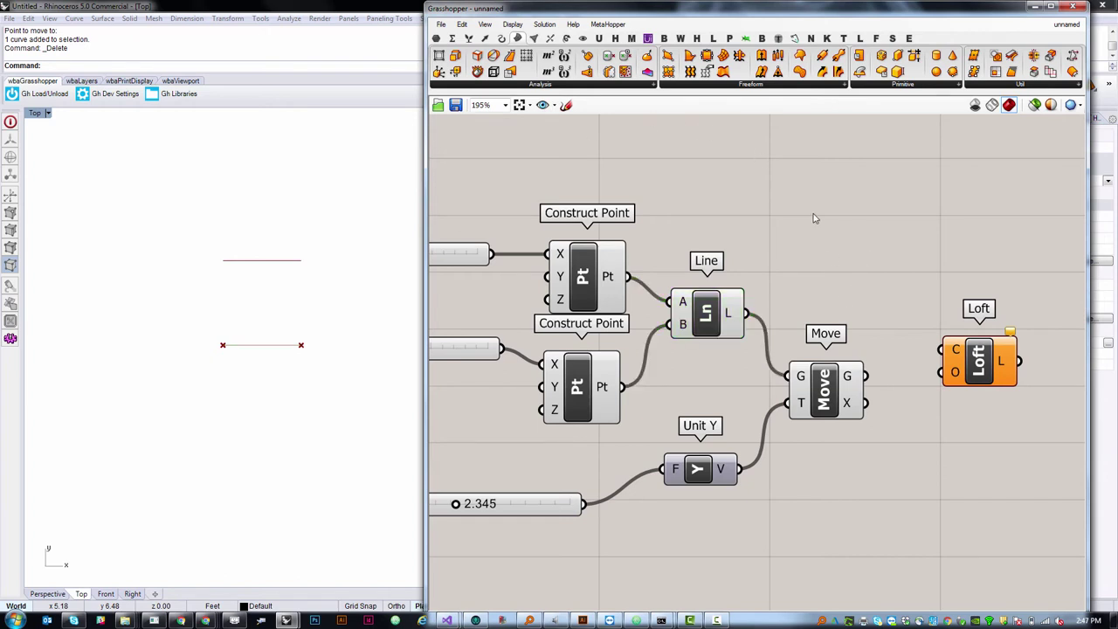
Step: Search for 'mer' and add a Merge component above Move
click(452, 39)
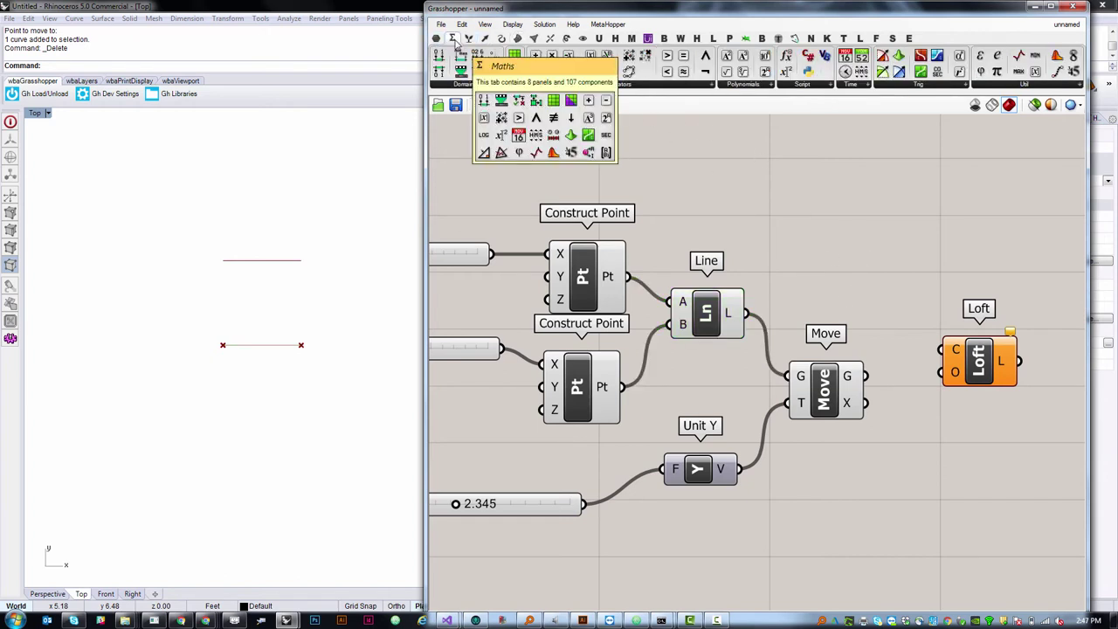
click(468, 39)
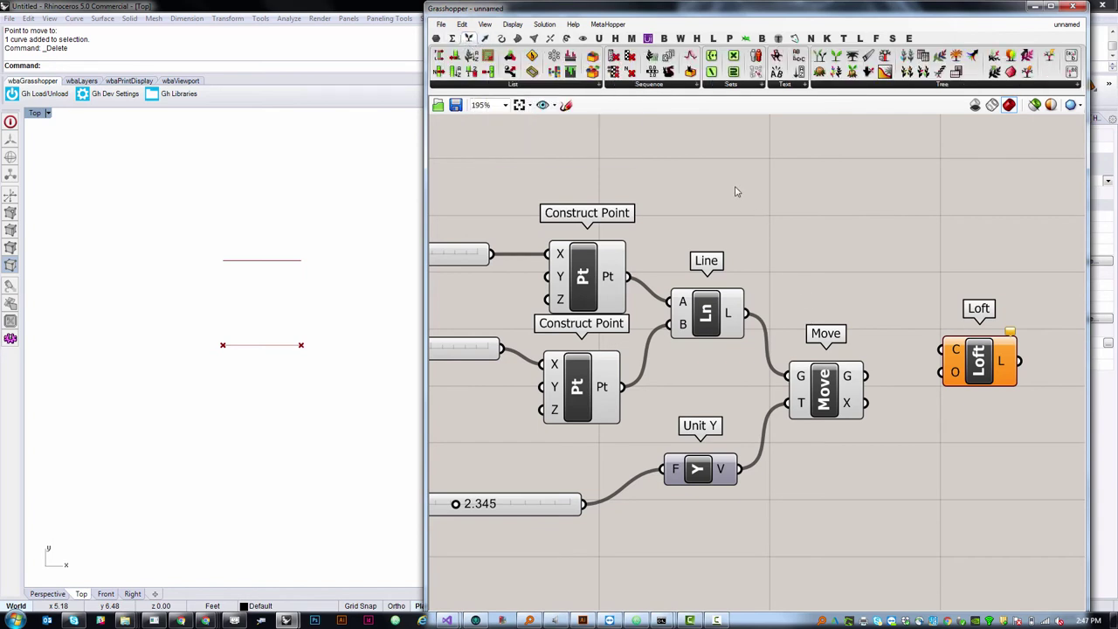
click(556, 88)
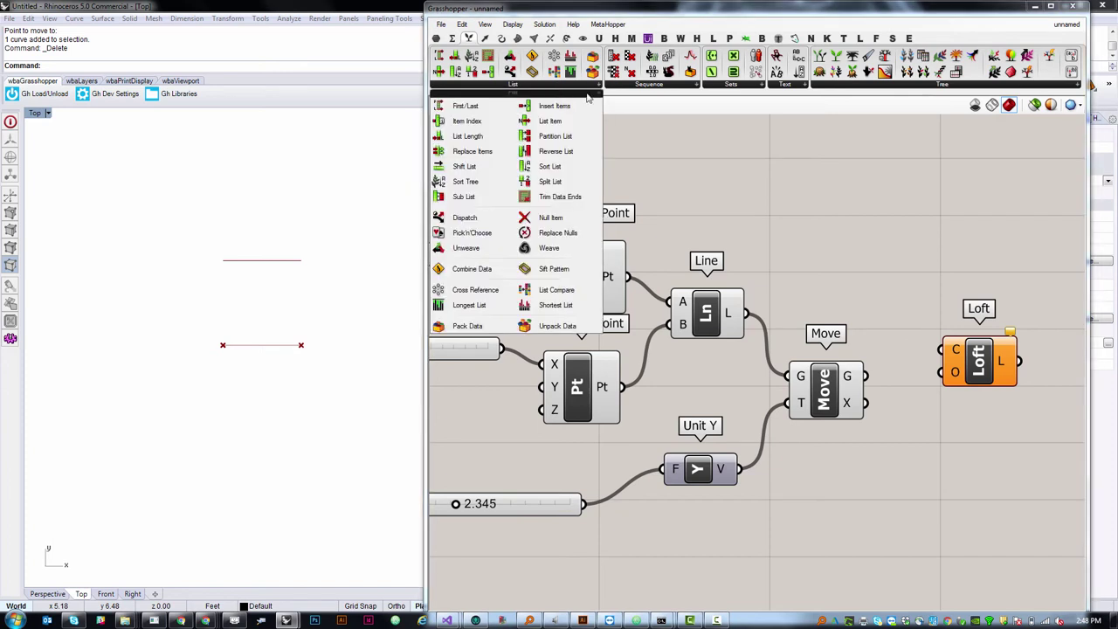
double_click(790, 203)
text(mere)
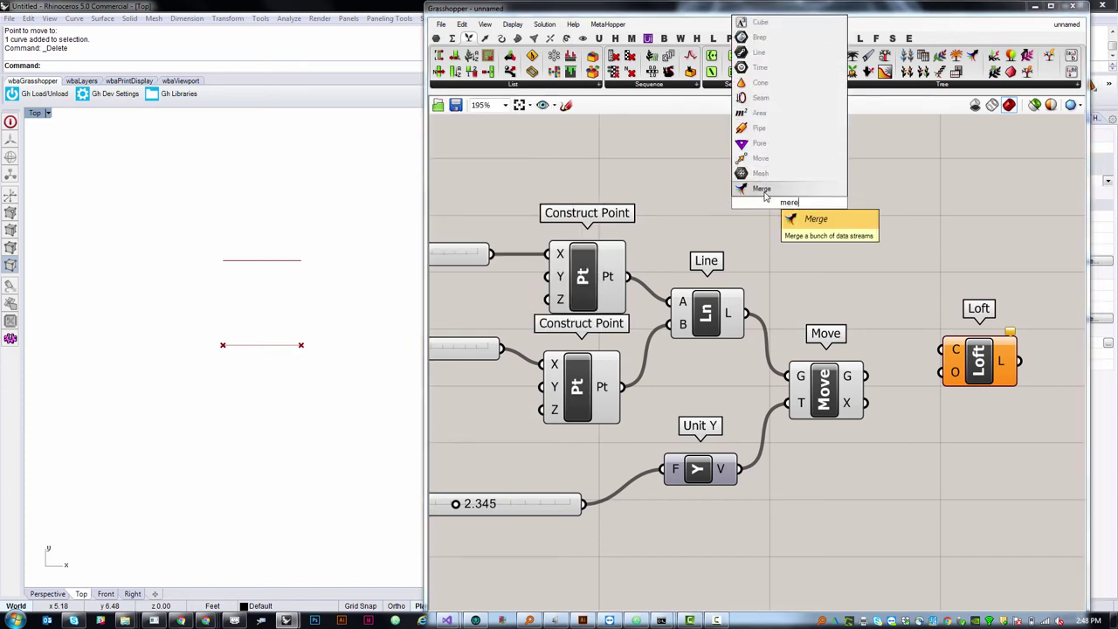
click(758, 190)
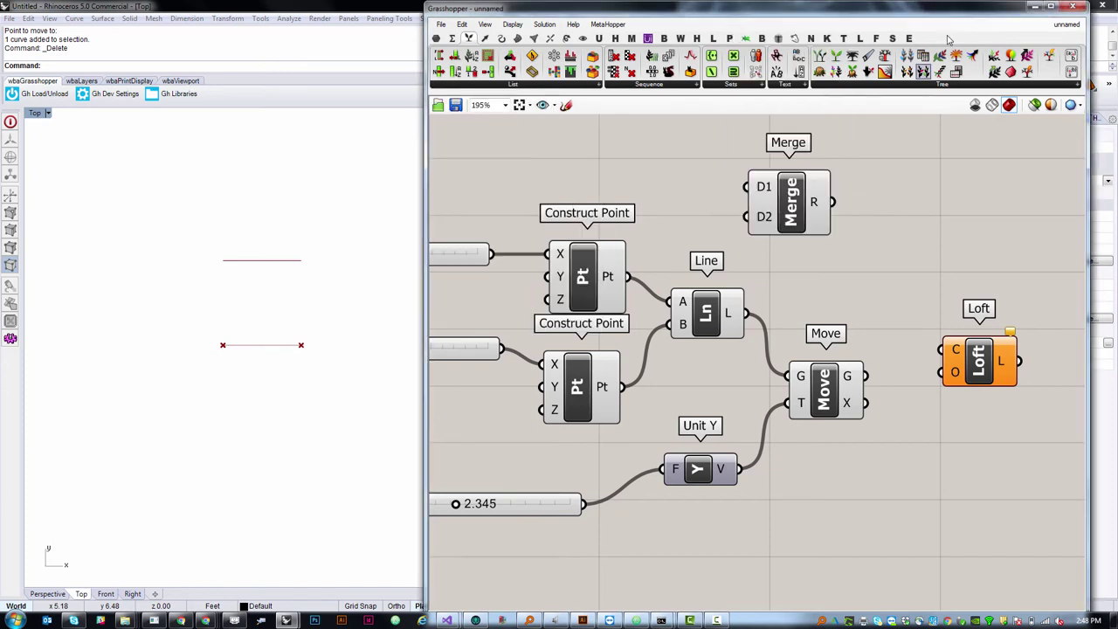
Step: Position the Merge component and wire the original Line into Merge D1
click(913, 88)
drag(790, 200, 822, 215)
click(966, 402)
click(693, 318)
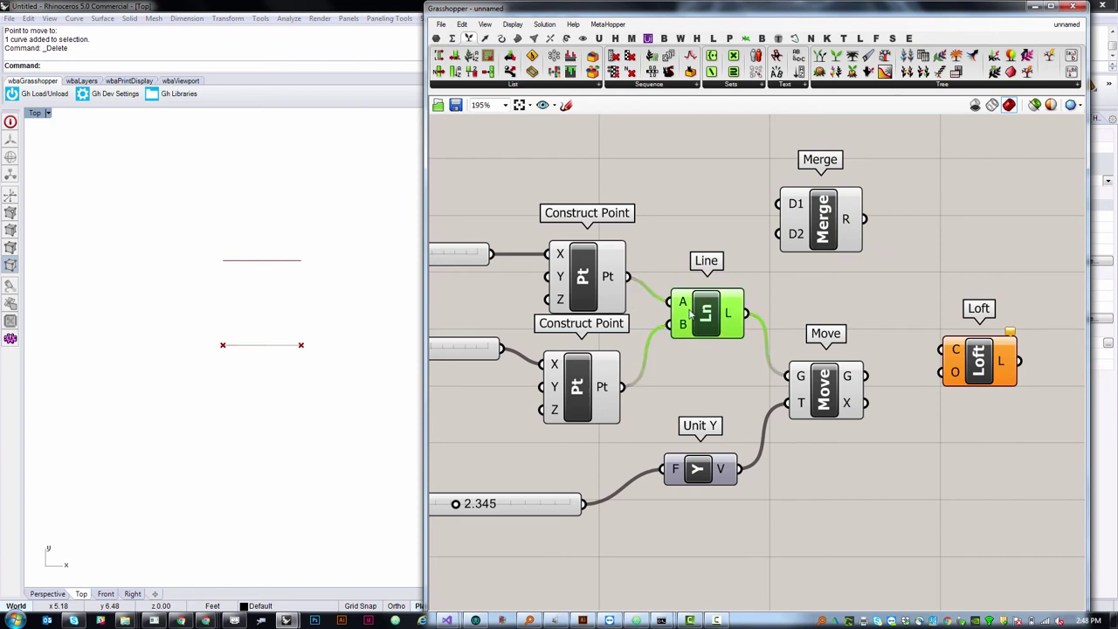
click(819, 383)
click(789, 300)
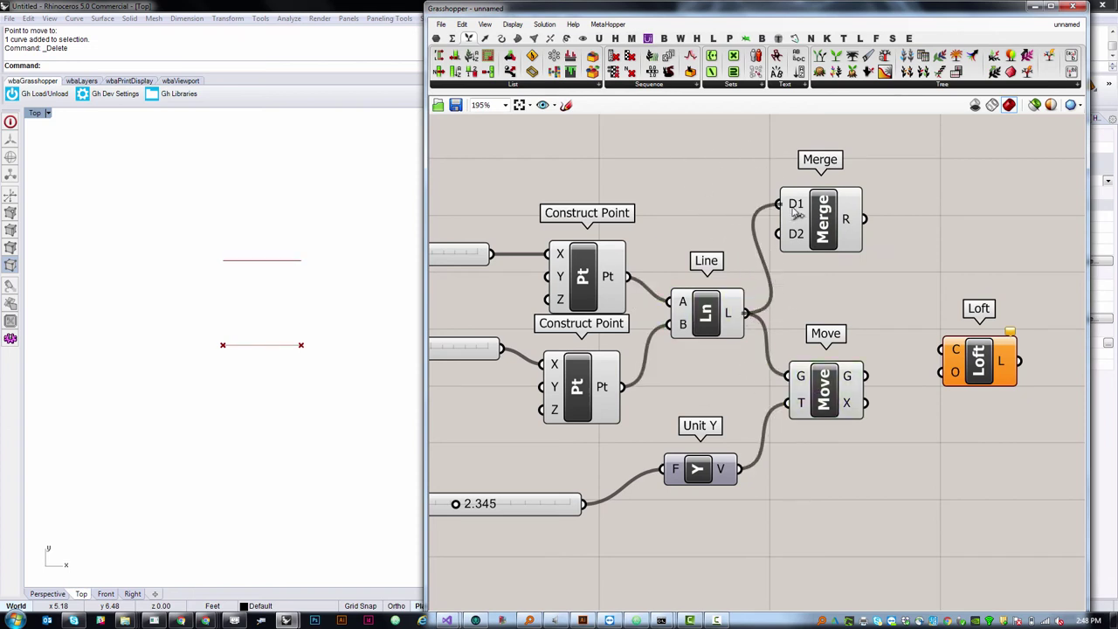
drag(747, 313, 874, 228)
Step: Wire the moved line from Move G into Merge D2
drag(710, 335, 712, 323)
drag(842, 393, 836, 386)
click(860, 336)
drag(863, 326, 865, 251)
Step: Move the Loft component to the right of Merge
click(908, 258)
scroll(952, 244, up, 2)
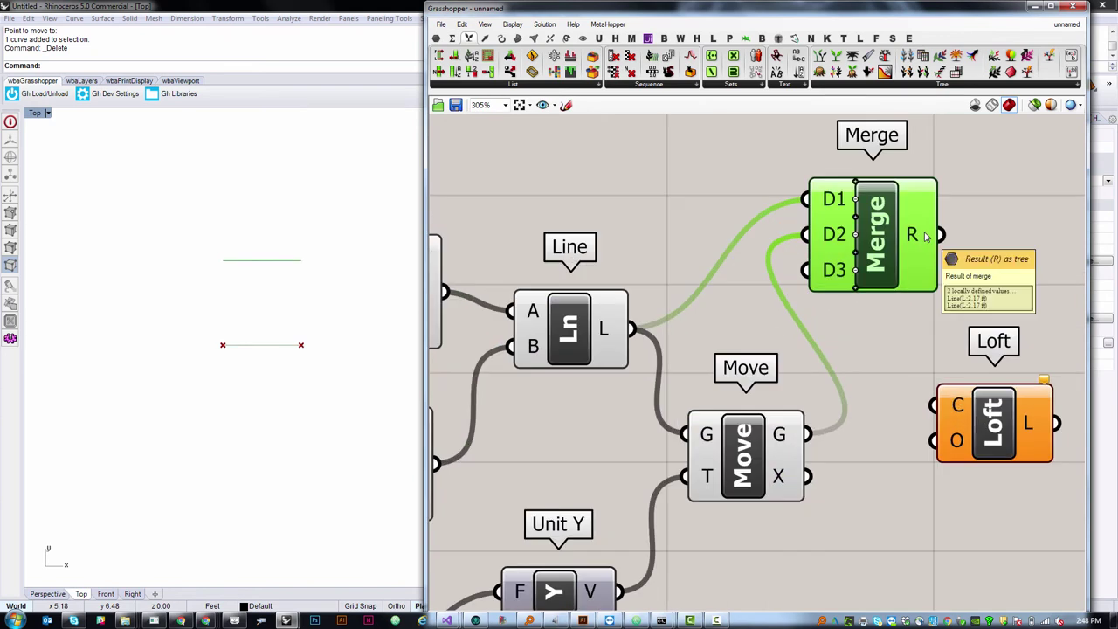
scroll(713, 277, down, 4)
scroll(713, 278, up, 3)
mouse_move(709, 278)
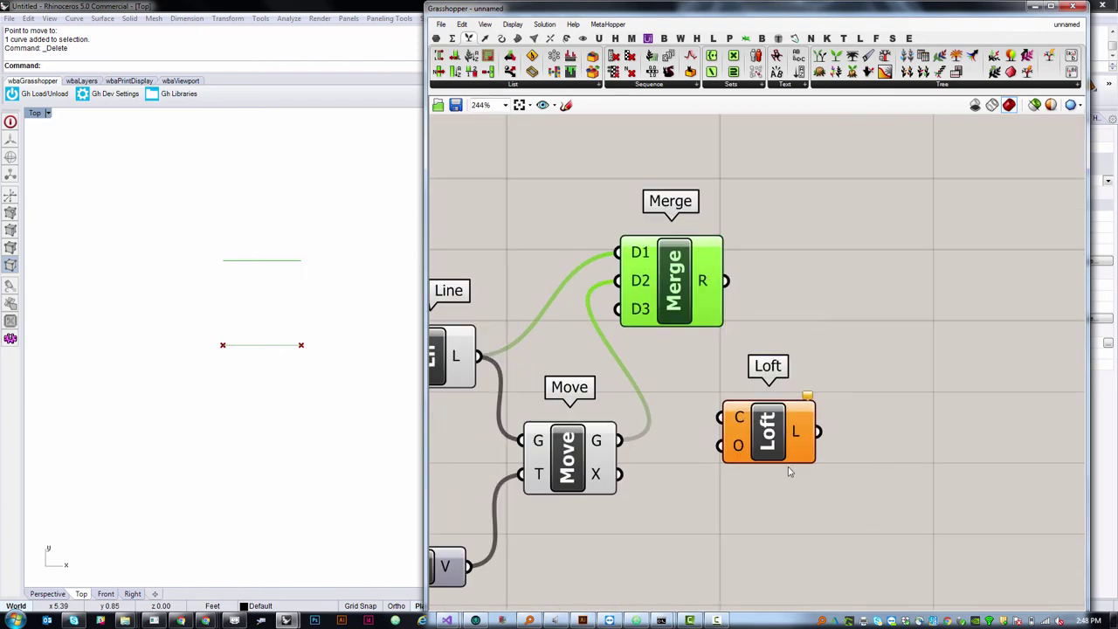
drag(768, 431, 845, 427)
click(736, 320)
Step: Wire Merge R into Loft C to create the square lofted surface
drag(726, 280, 797, 412)
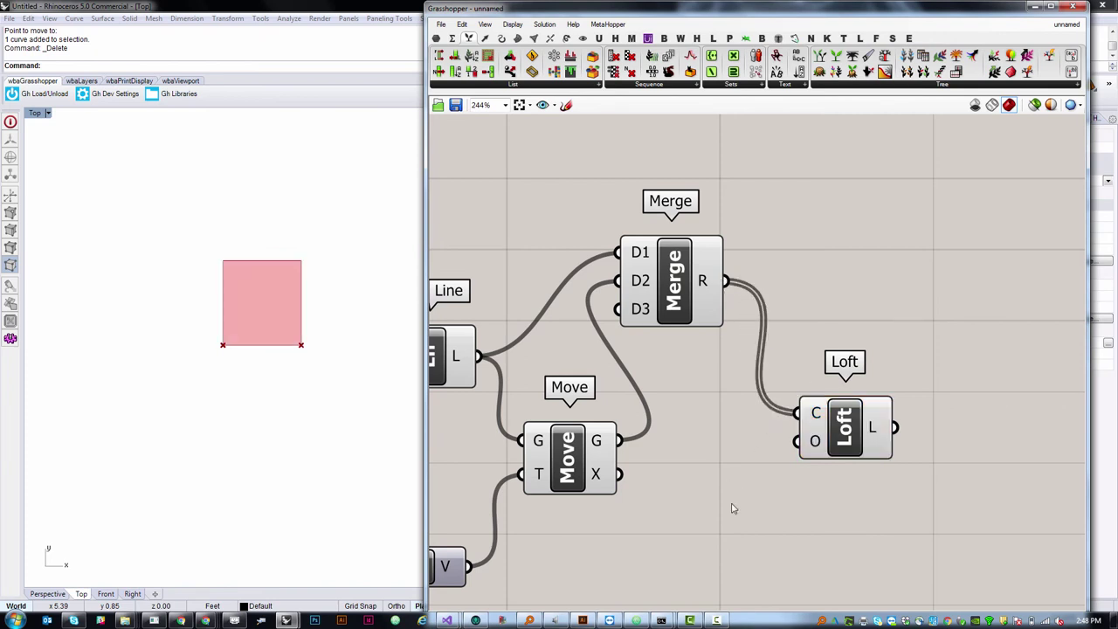
drag(830, 437, 851, 400)
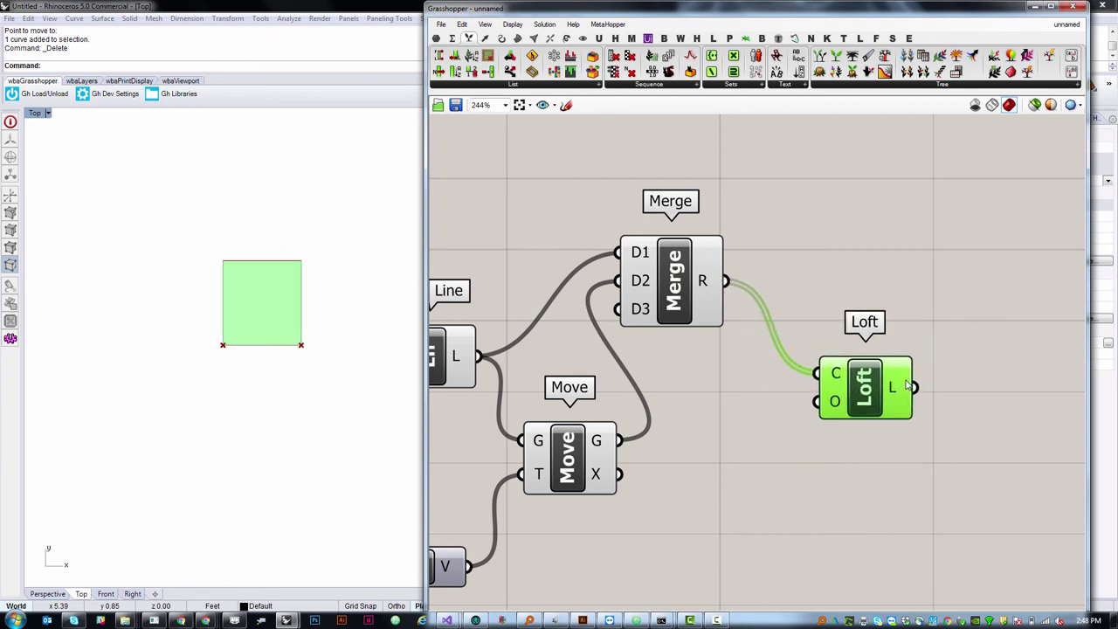
click(898, 337)
scroll(898, 336, down, 2)
click(834, 319)
scroll(834, 319, down, 2)
click(768, 436)
Step: Test the X coordinate sliders, then reset the first X coordinate to 0.000
scroll(585, 327, up, 1)
scroll(524, 343, down, 1)
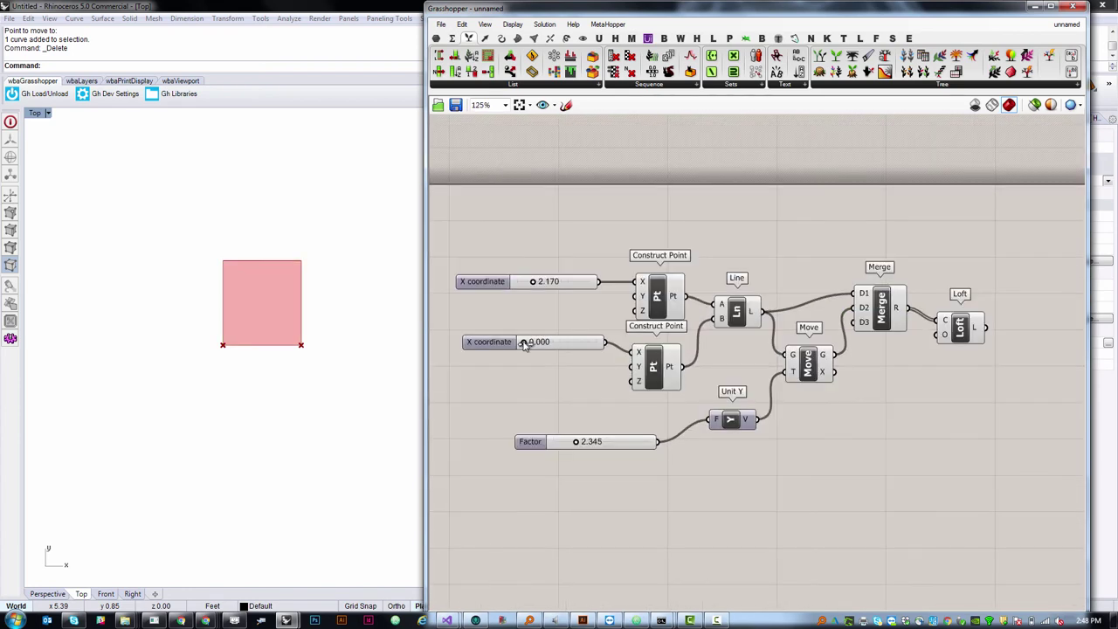
mouse_move(524, 343)
mouse_down()
mouse_move(547, 345)
mouse_move(514, 348)
mouse_up()
mouse_move(541, 289)
mouse_down()
mouse_move(562, 285)
mouse_move(530, 291)
mouse_move(542, 292)
mouse_up()
drag(935, 317, 933, 306)
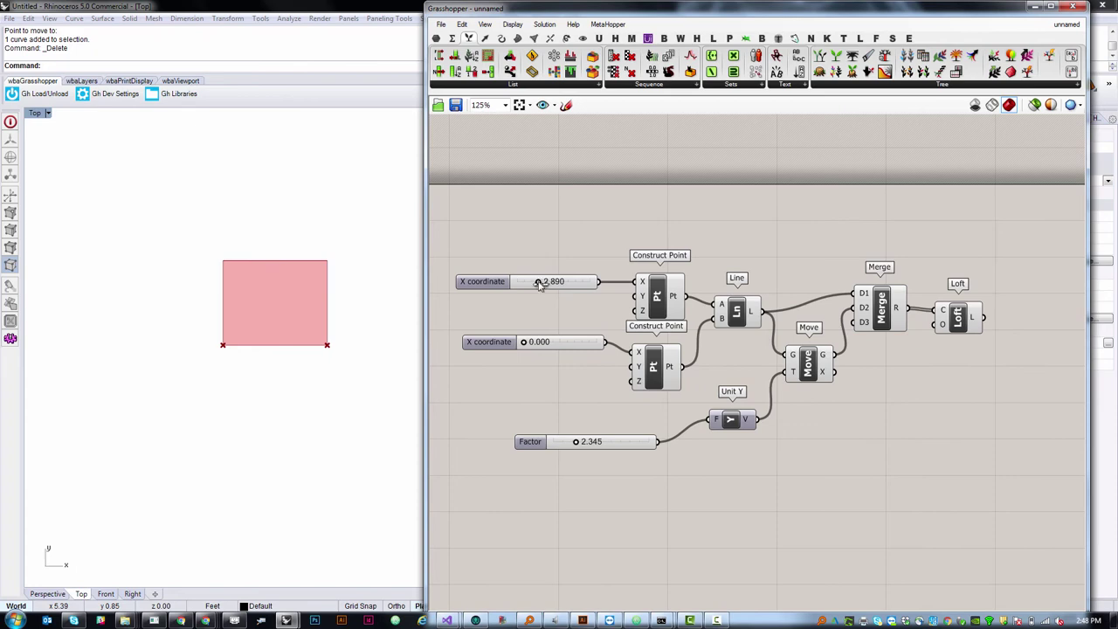
drag(539, 288, 485, 296)
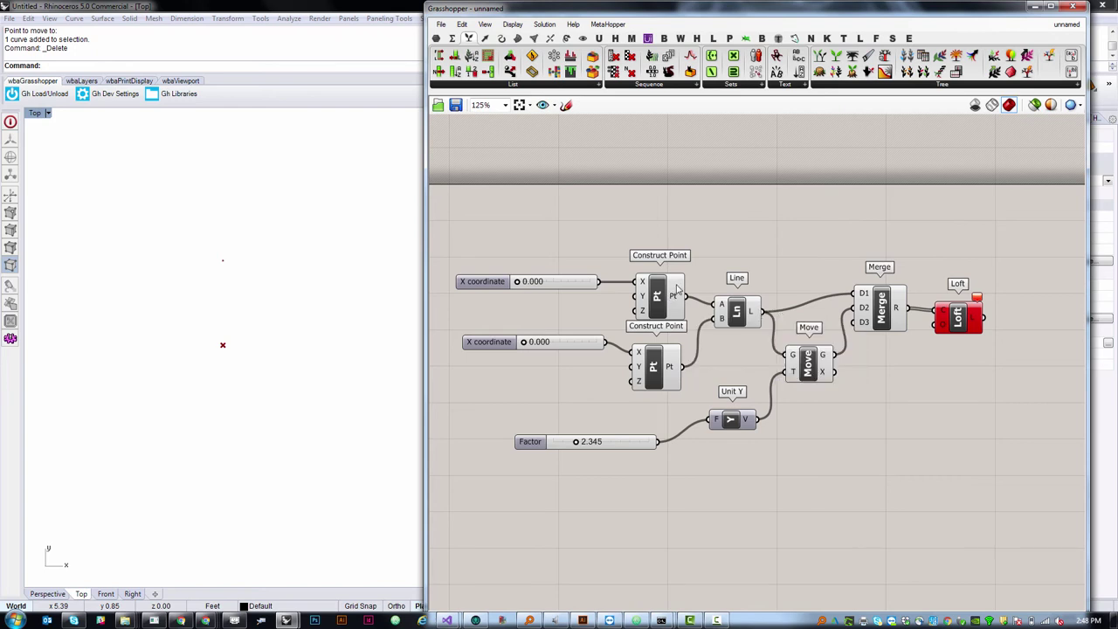
Step: Read the Loft error message and give the first X coordinate a non-zero value
click(745, 316)
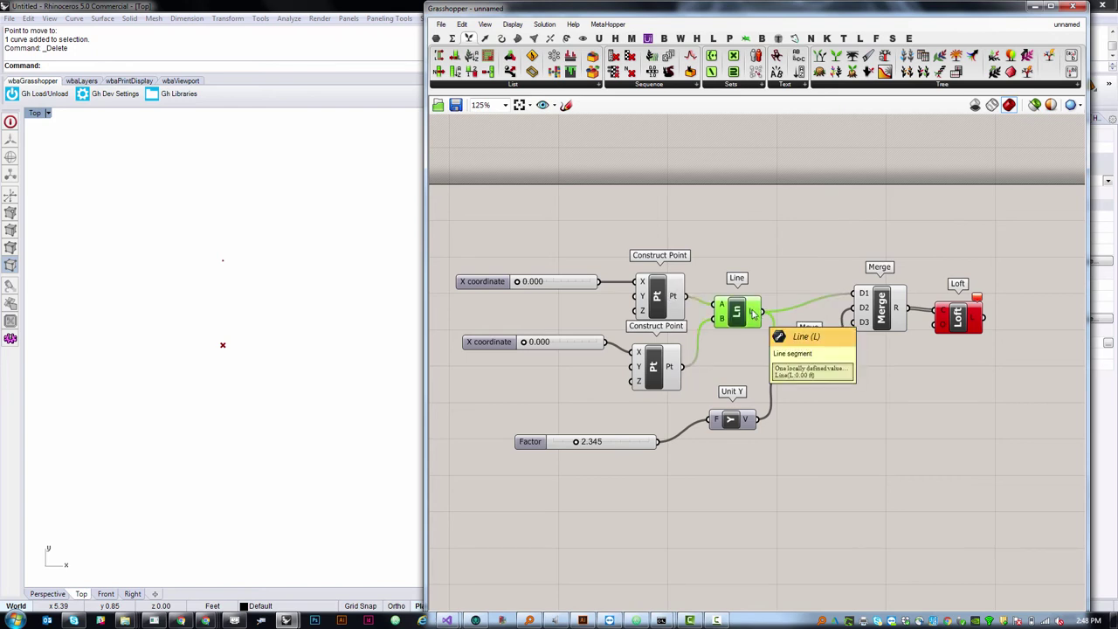
click(998, 319)
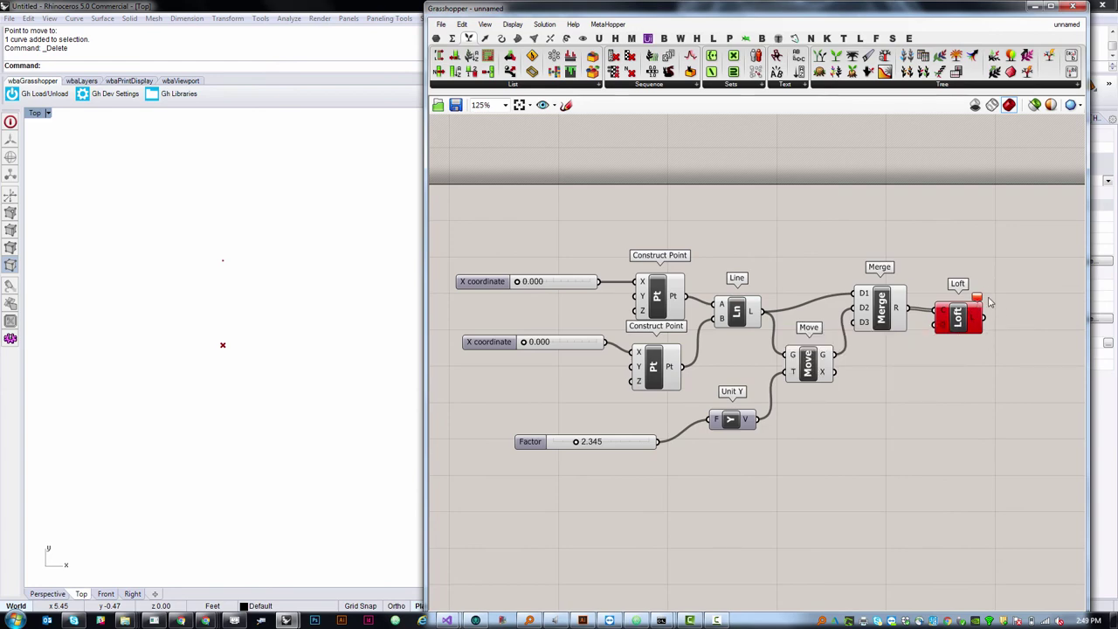
scroll(993, 306, up, 2)
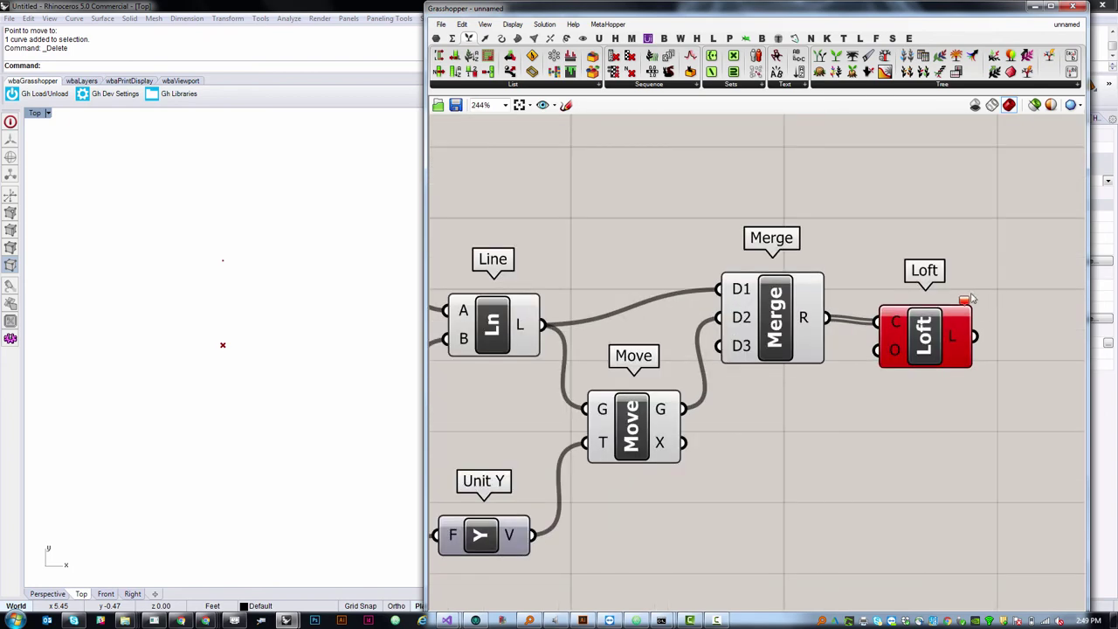
scroll(978, 304, down, 2)
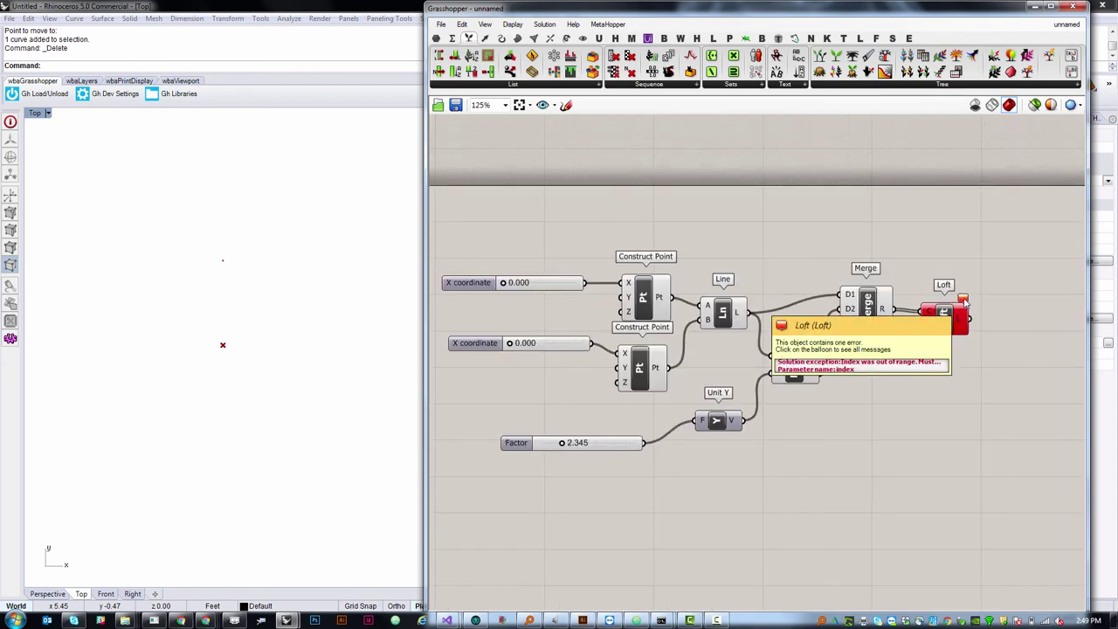
click(963, 301)
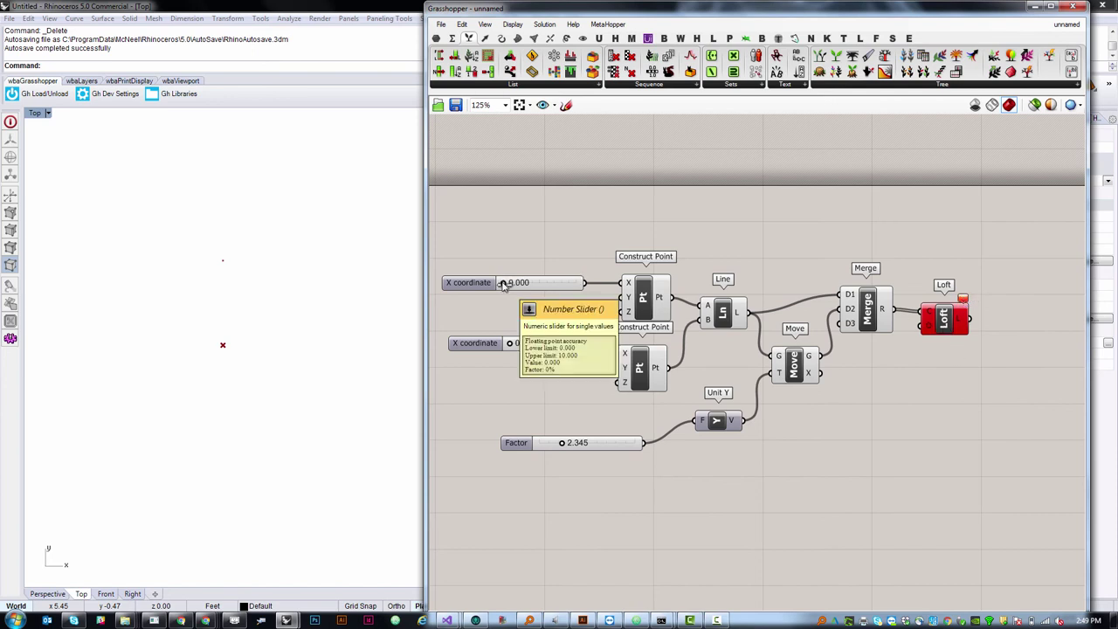
mouse_move(504, 285)
mouse_down()
mouse_move(532, 285)
mouse_move(522, 290)
mouse_up()
Step: Fine-tune the first X coordinate to 2.720 and nudge the Loft component
click(953, 327)
click(916, 445)
scroll(818, 399, down, 3)
scroll(914, 379, up, 1)
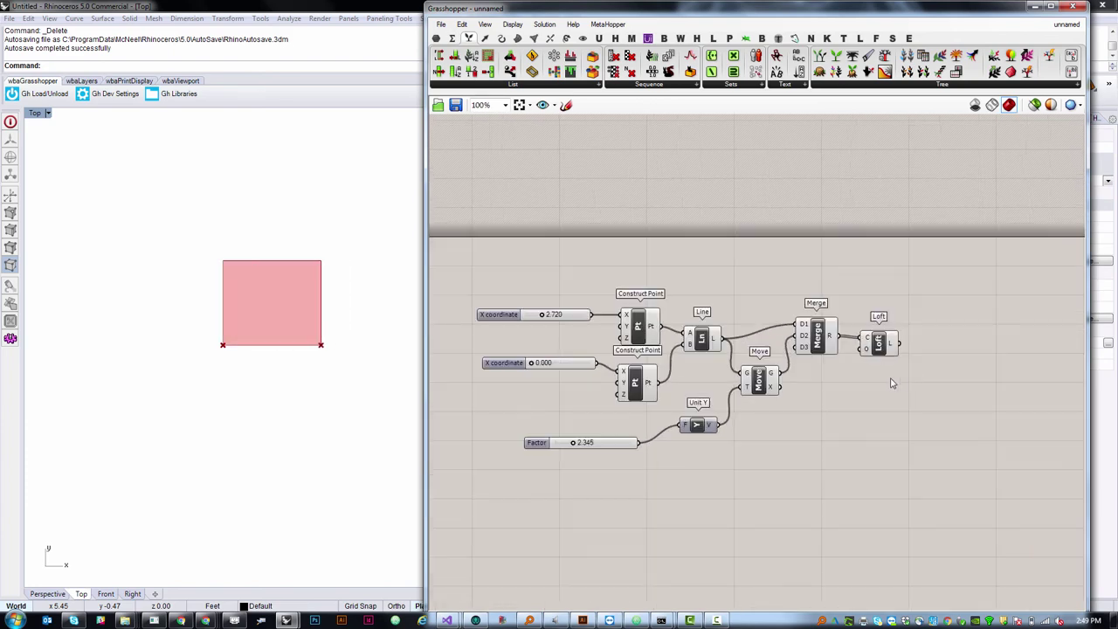
drag(887, 351, 893, 351)
click(901, 417)
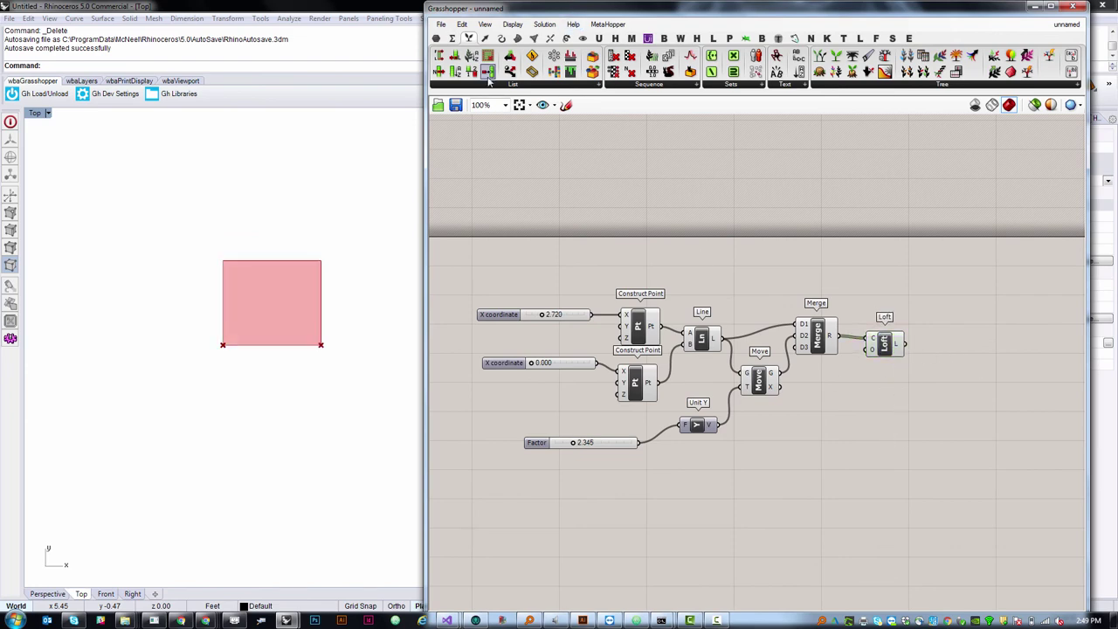
Step: Add an Extrude component from Surface > Freeform to the right of Loft
double_click(935, 303)
click(516, 41)
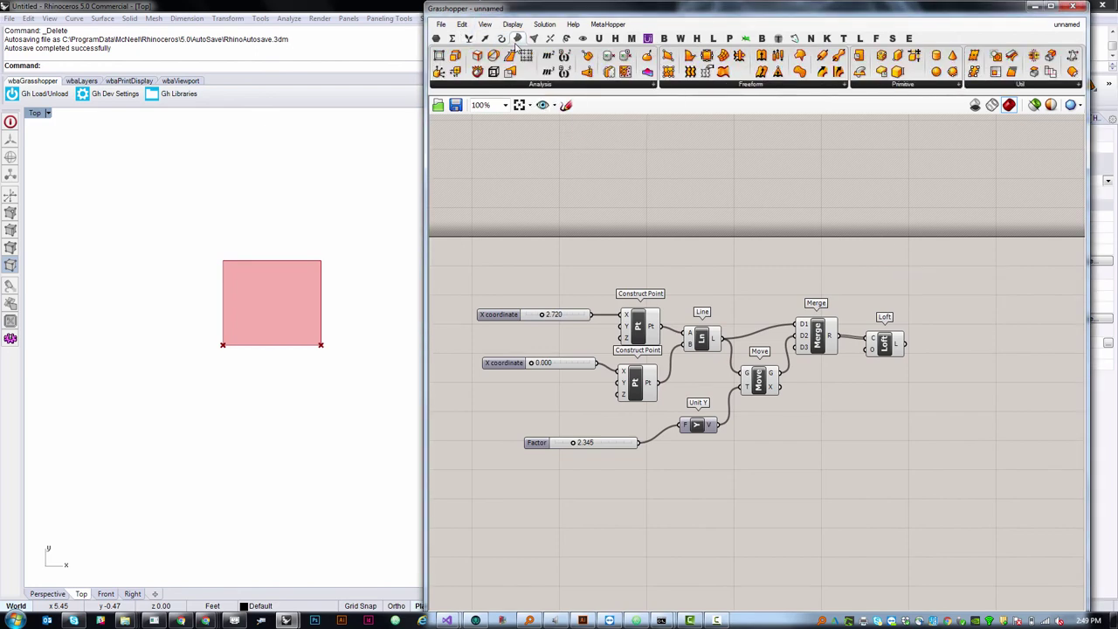
click(750, 86)
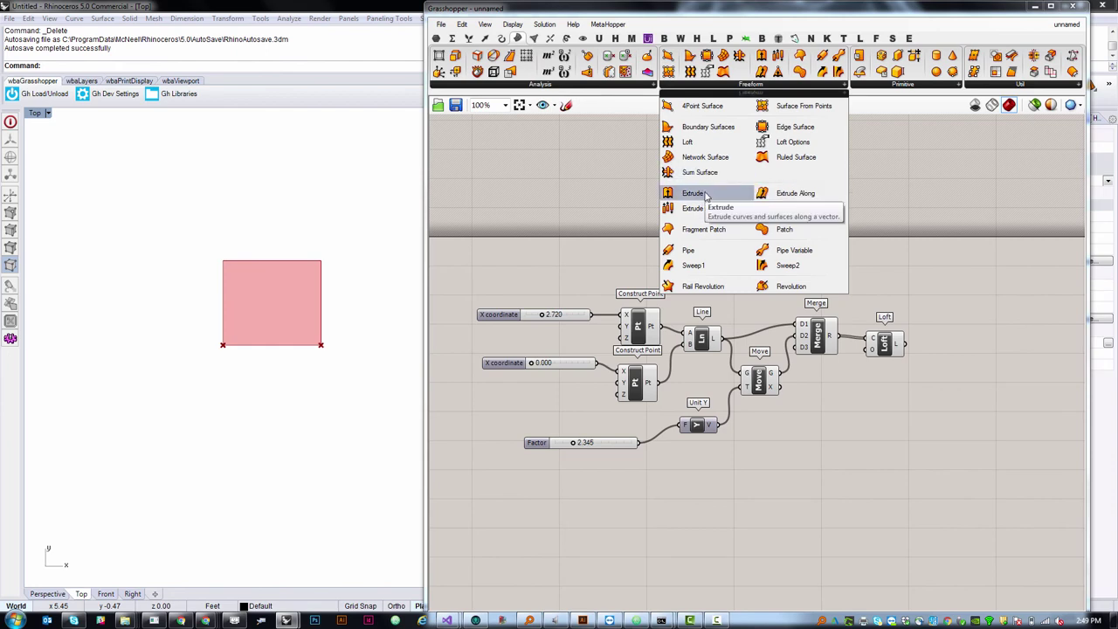
drag(692, 193, 965, 325)
scroll(961, 325, up, 2)
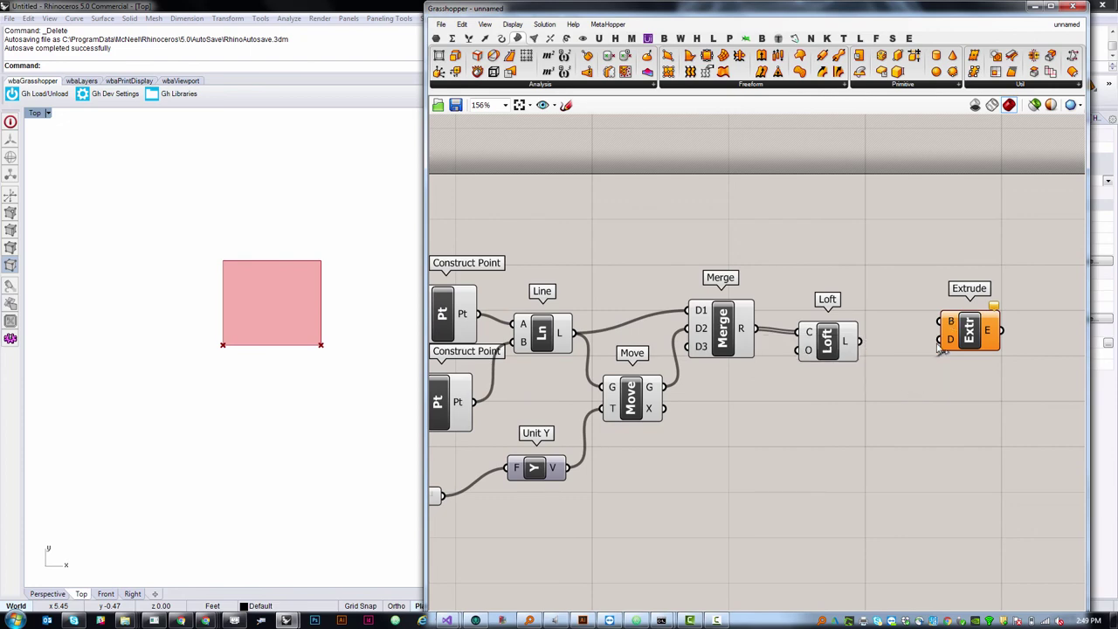
scroll(791, 415, down, 1)
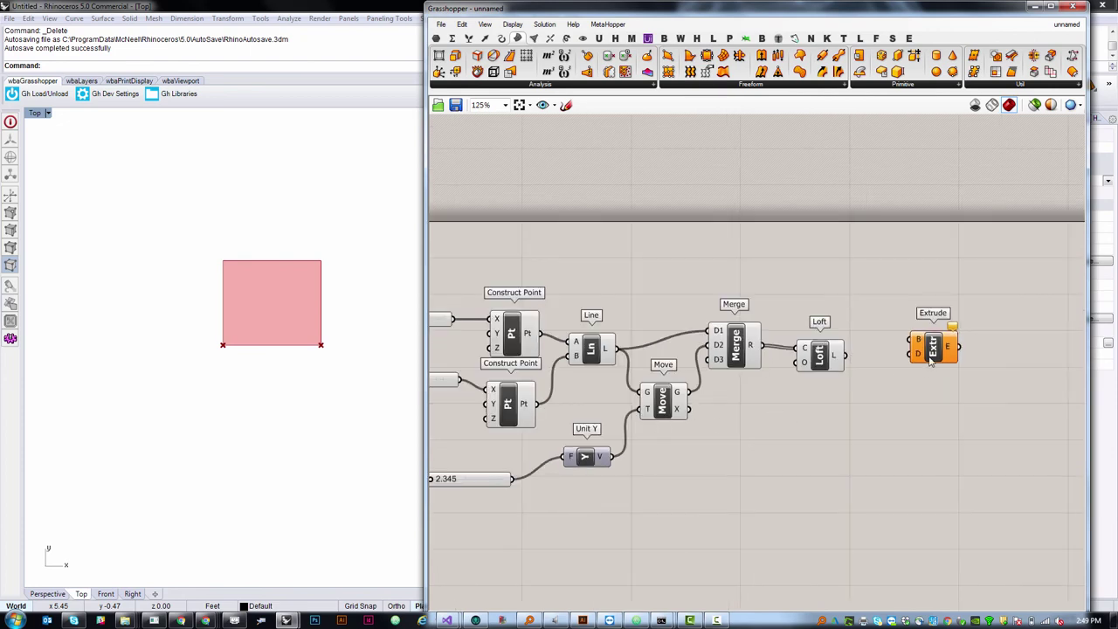
drag(917, 354, 897, 379)
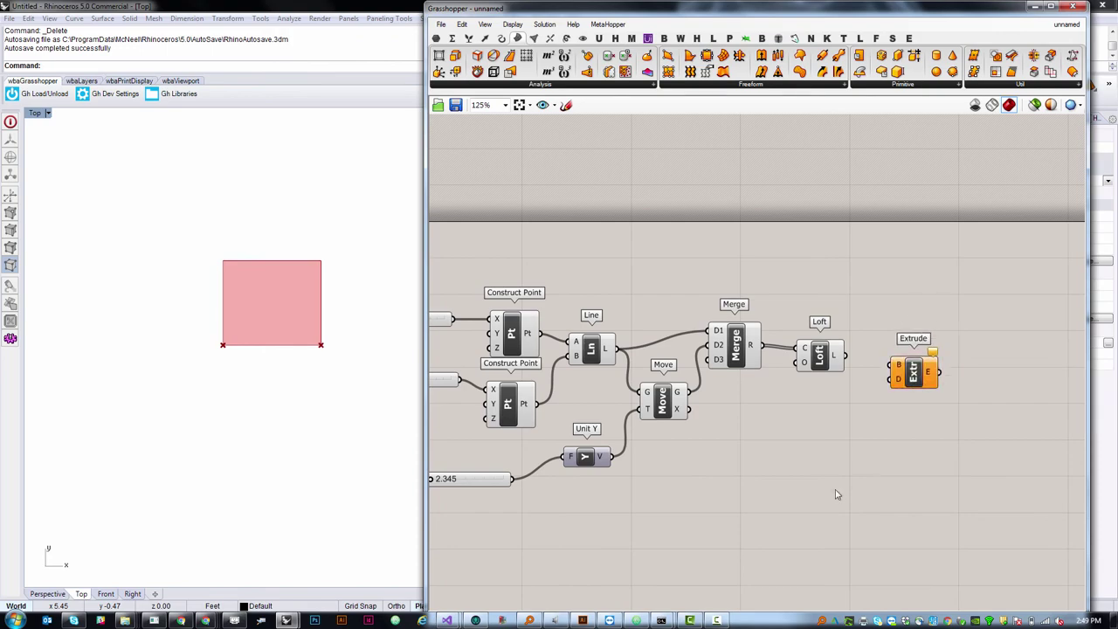
Step: Maximize Rhino's Perspective view and orbit around the lofted rectangle
double_click(35, 113)
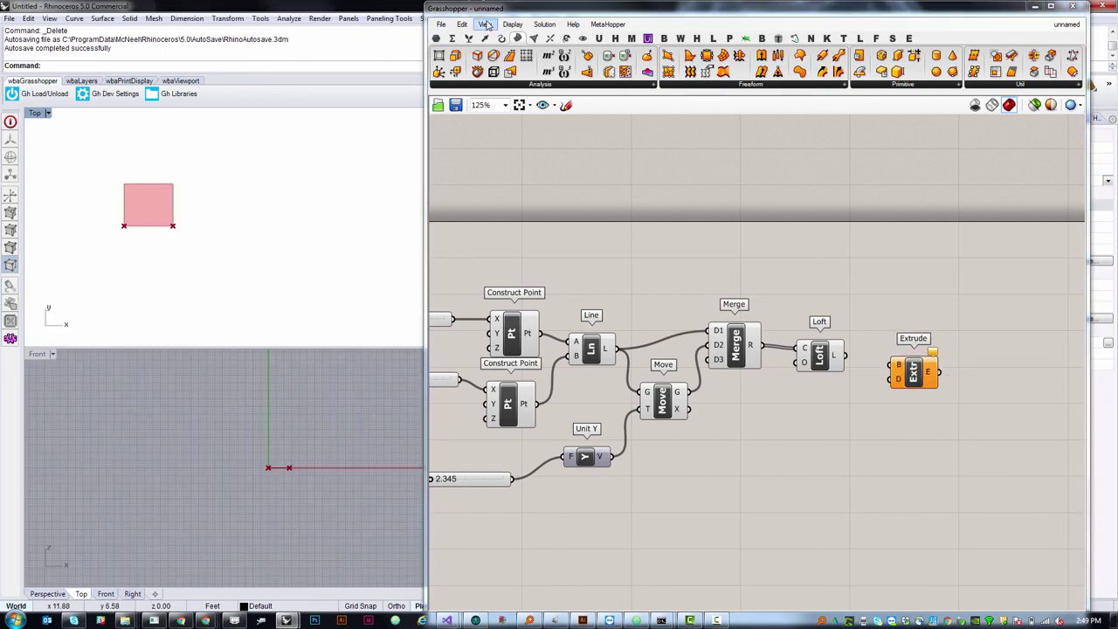
drag(513, 9, 720, 61)
double_click(536, 113)
right_drag(374, 238, 308, 374)
scroll(318, 297, up, 3)
scroll(317, 297, up, 3)
scroll(1004, 417, up, 1)
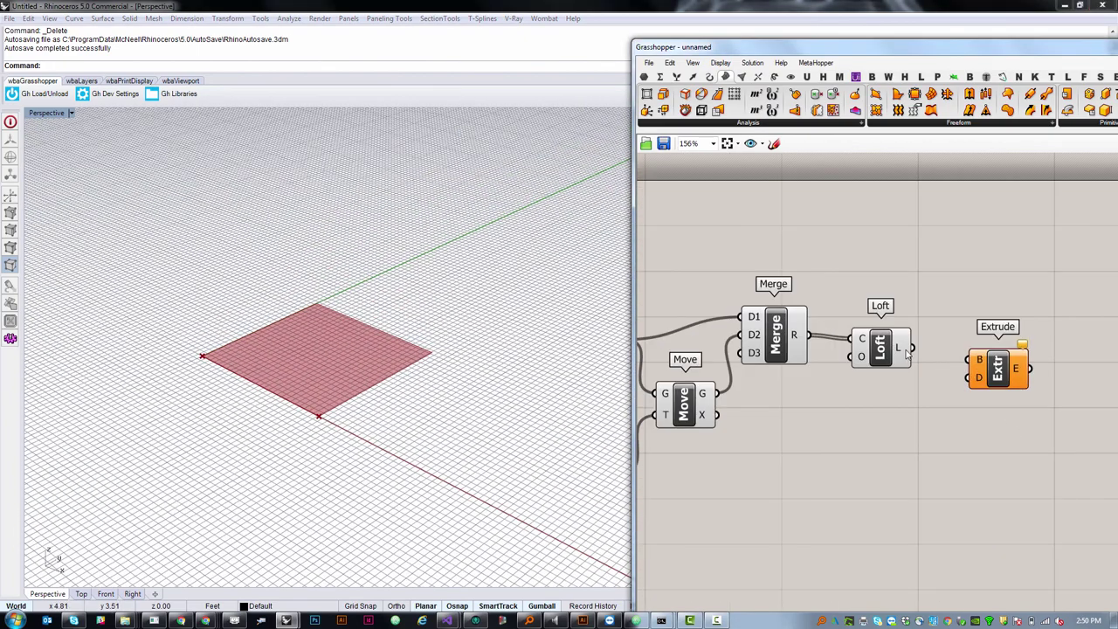
Step: Wire Loft's surface output into Extrude's B input and rearrange the windows
drag(914, 348, 980, 367)
drag(1011, 373, 1012, 374)
click(959, 451)
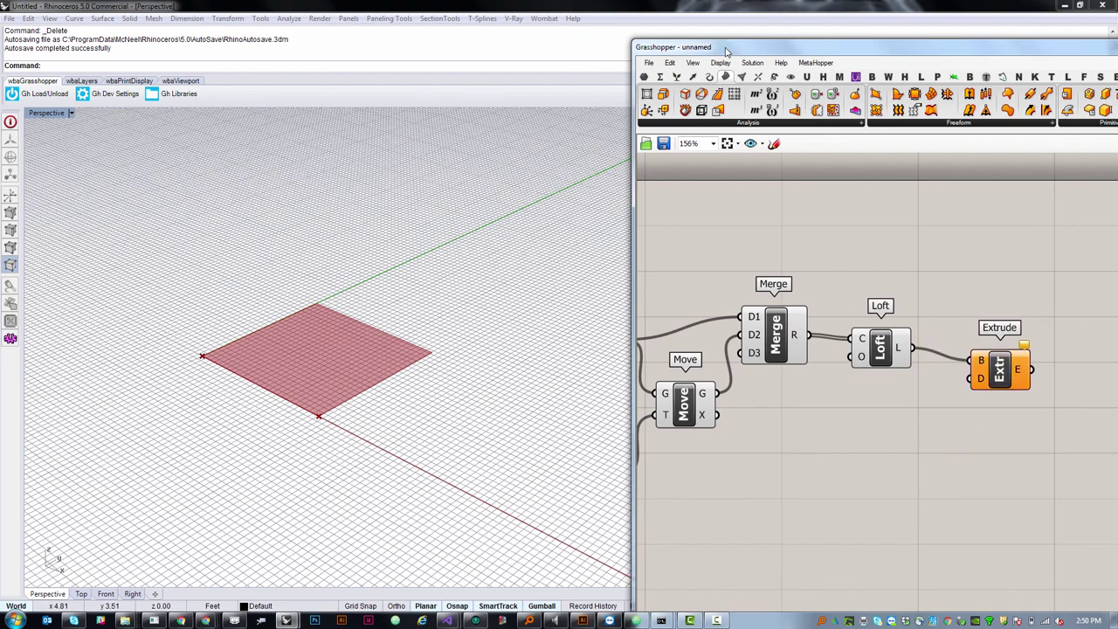
drag(725, 49, 594, 25)
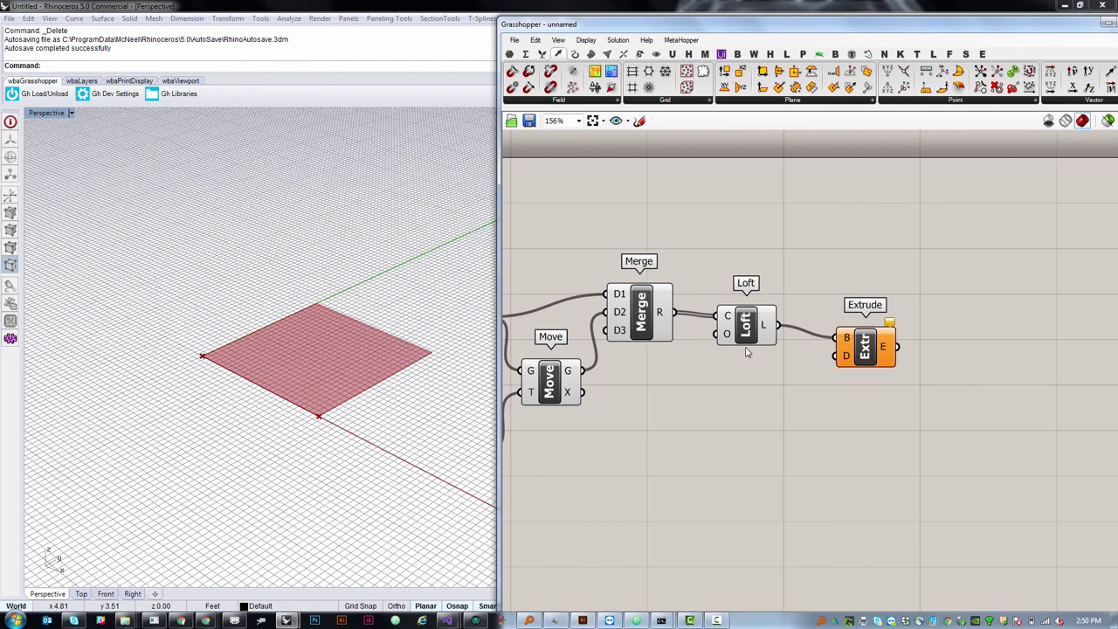
right_drag(611, 436, 892, 358)
Step: Place a Vector XYZ component on the canvas from the Vector panel
click(732, 371)
click(732, 431)
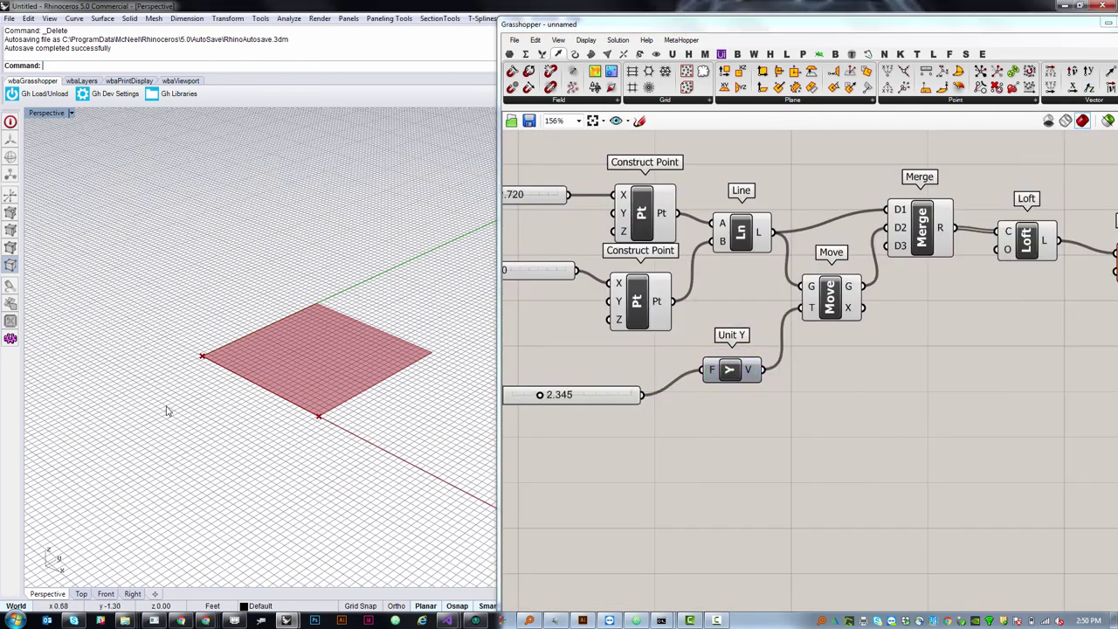
right_drag(175, 412, 213, 249)
right_drag(383, 432, 376, 493)
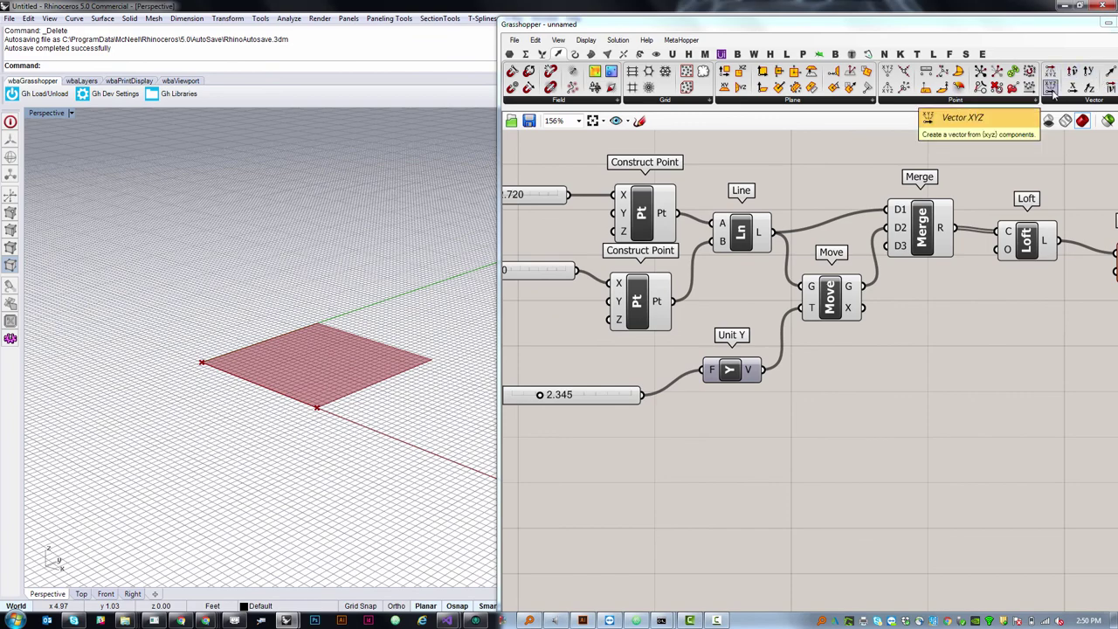
drag(1052, 94, 911, 341)
scroll(911, 342, down, 3)
scroll(897, 354, up, 2)
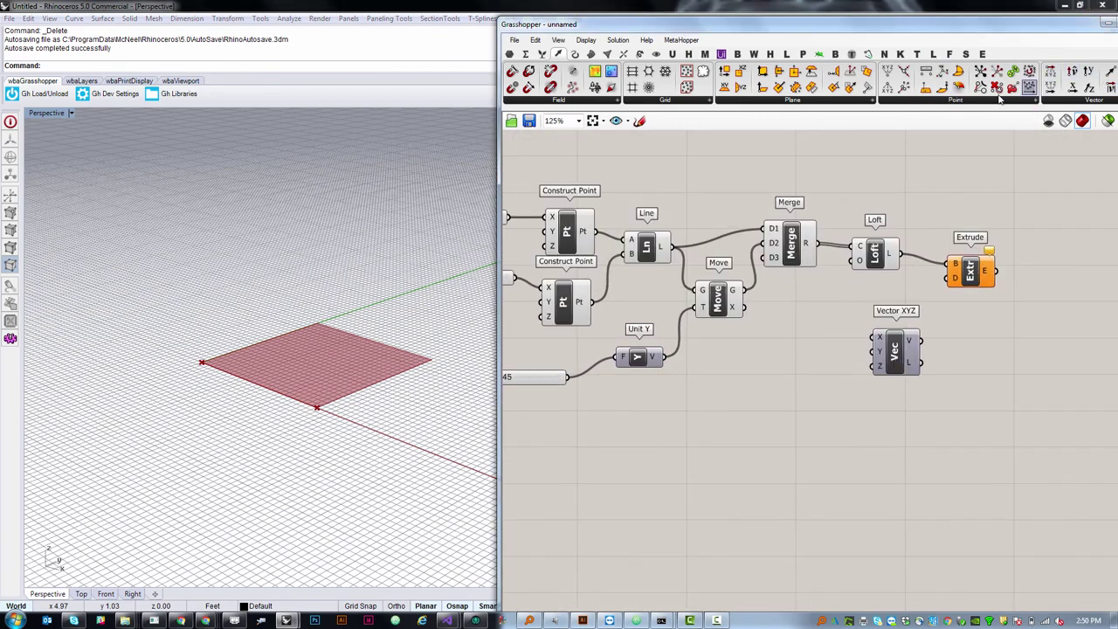
click(1083, 100)
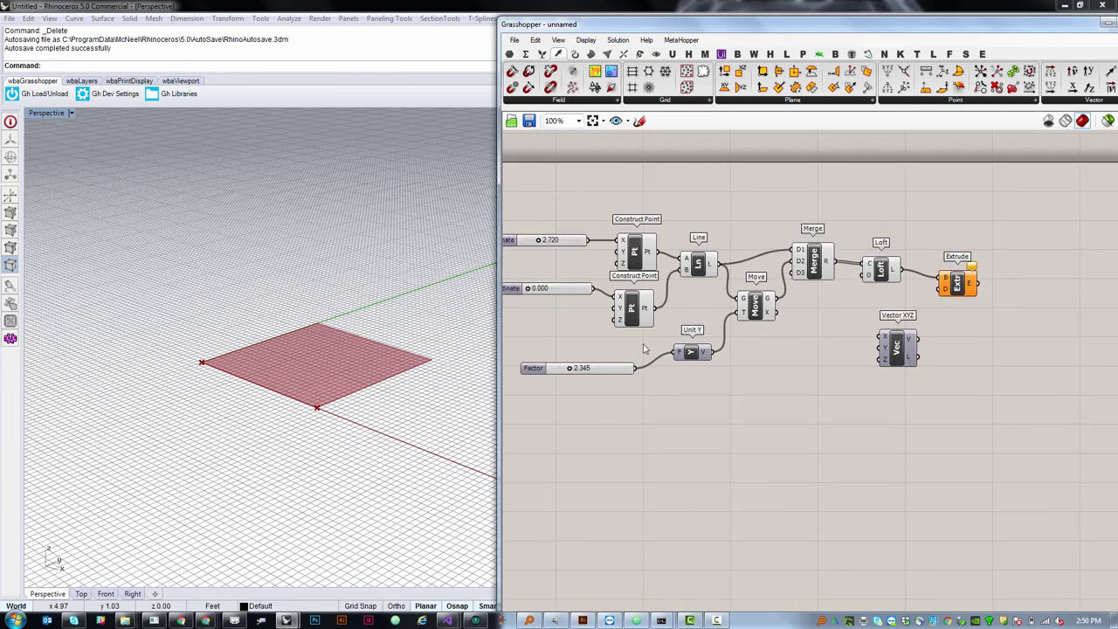
Step: Copy the Factor slider and paste two 2.345 copies beside Vector XYZ
click(616, 372)
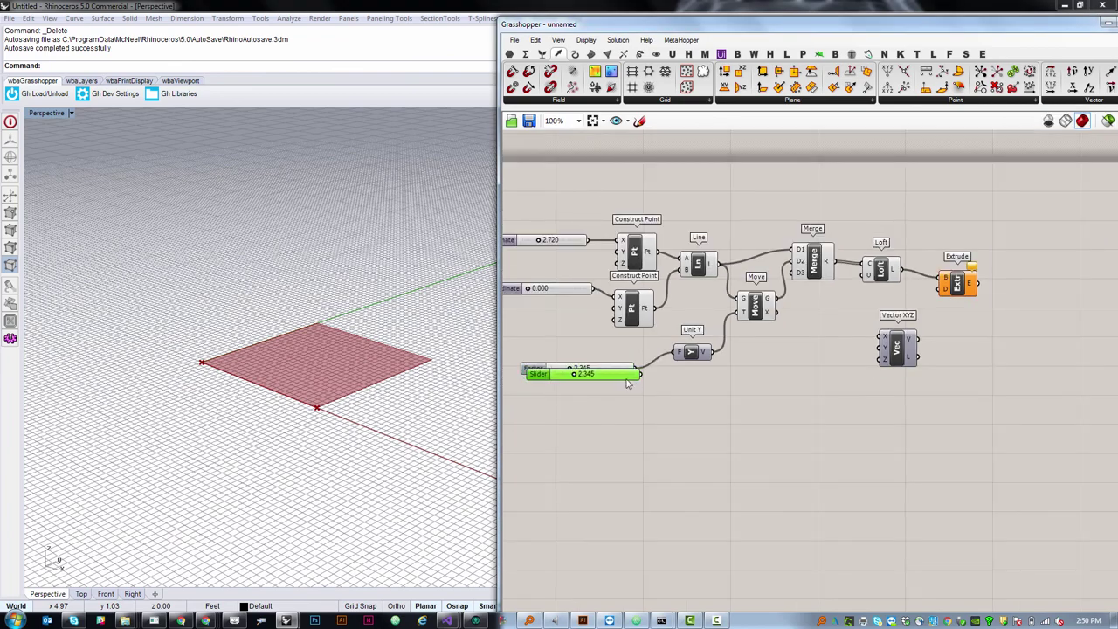
key(ctrl+c)
key(ctrl+v)
drag(926, 406, 943, 293)
key(ctrl+v)
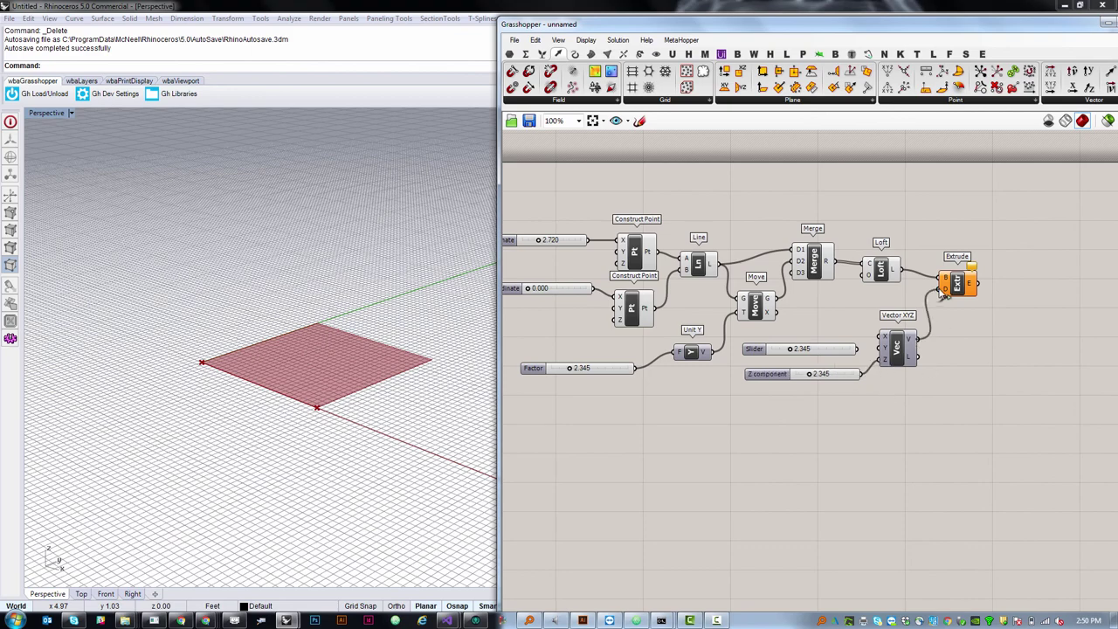
Step: Raise the Z component slider and wire the spare slider into Vector XYZ's Y input
scroll(818, 381, up, 2)
mouse_move(804, 370)
mouse_down()
mouse_move(814, 374)
mouse_move(795, 373)
mouse_up()
drag(876, 334, 912, 333)
right_drag(314, 288, 236, 319)
Step: Set the Y component slider to 1.897 to slant the extruded box
drag(799, 334, 791, 335)
right_drag(306, 344, 229, 330)
drag(852, 334, 856, 342)
click(889, 409)
scroll(890, 406, down, 4)
scroll(771, 185, up, 2)
scroll(602, 254, up, 4)
Step: Set point X to 2.966 and Y to 0.942, and add a second-point Y slider at 0.860
mouse_move(582, 273)
mouse_down()
mouse_move(592, 275)
mouse_move(564, 272)
mouse_move(584, 273)
mouse_up()
drag(554, 391, 567, 390)
alt+drag(659, 393, 764, 438)
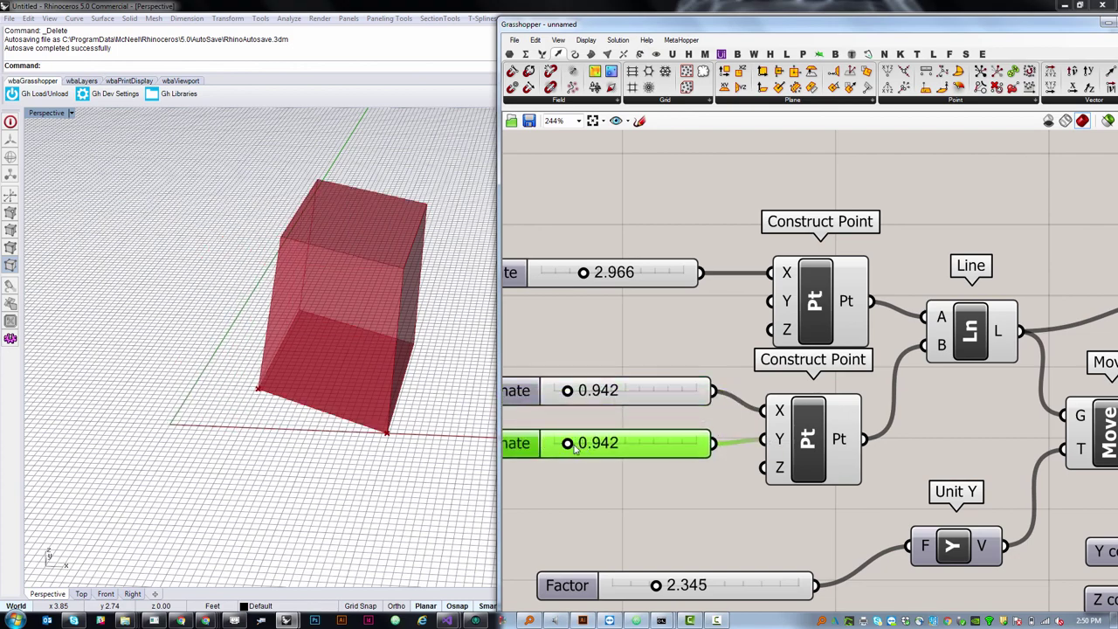
drag(568, 443, 621, 456)
Step: Adjust the Factor slider to 2.501
click(623, 395)
scroll(622, 395, down, 3)
scroll(604, 513, up, 3)
scroll(618, 549, down, 3)
scroll(622, 489, up, 2)
click(746, 223)
scroll(734, 288, down, 3)
scroll(692, 349, up, 2)
right_drag(693, 348, 729, 349)
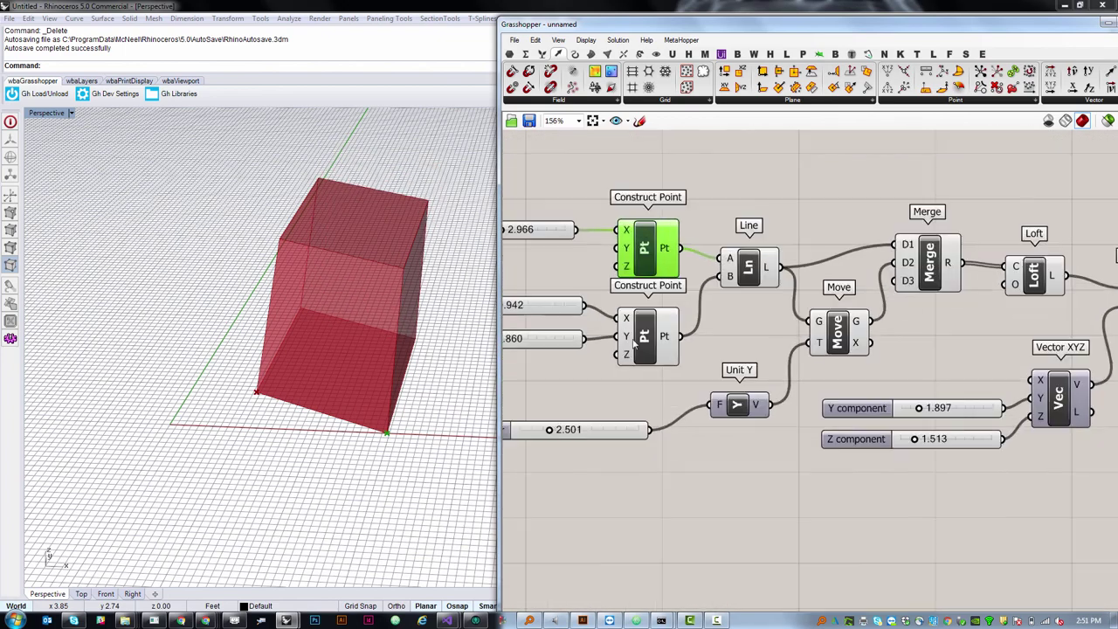
Step: Move the lower Construct Point up and right, then preview the Loft result from another angle
drag(611, 392, 517, 179)
mouse_move(647, 343)
mouse_down()
mouse_move(666, 354)
mouse_move(653, 330)
mouse_up()
click(851, 297)
drag(816, 272, 723, 359)
scroll(935, 314, up, 2)
click(935, 314)
scroll(666, 332, down, 2)
scroll(1004, 314, up, 2)
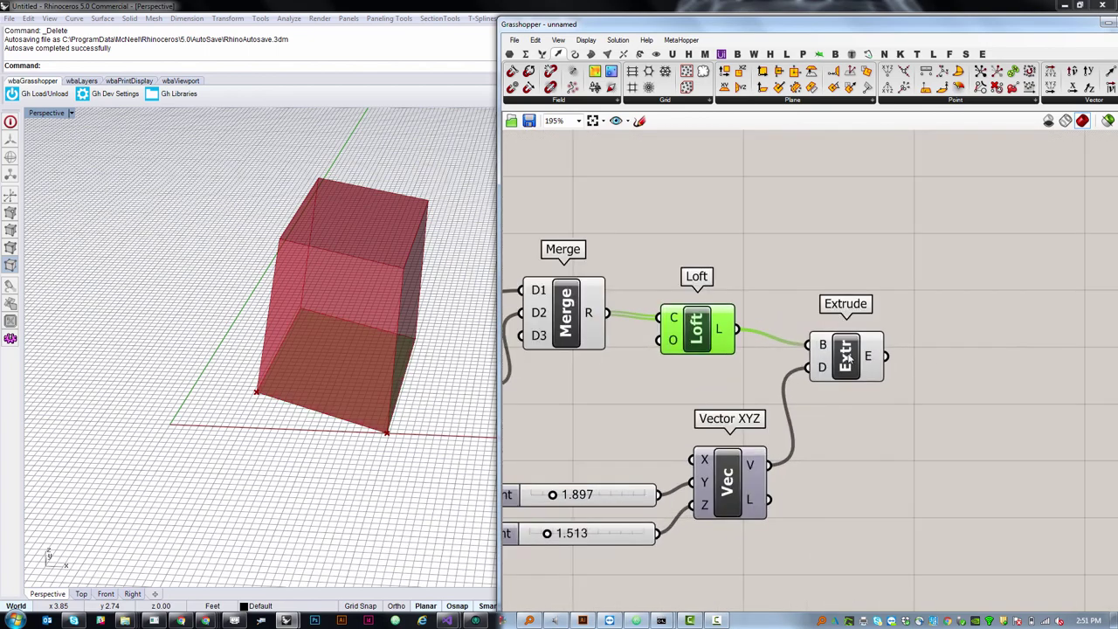
click(939, 441)
right_drag(350, 411, 283, 415)
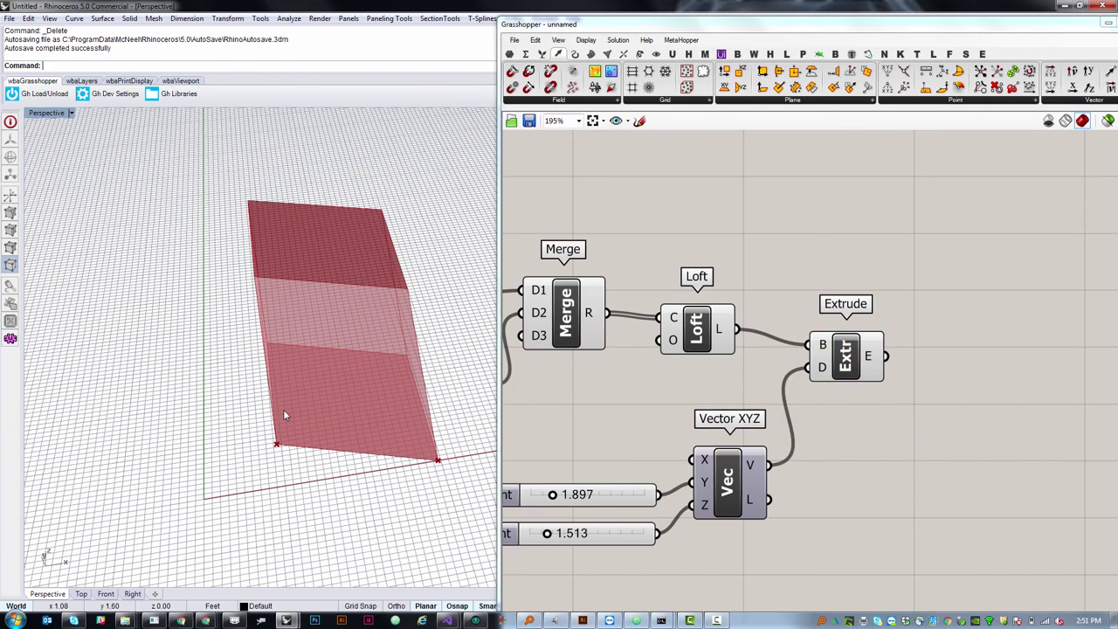